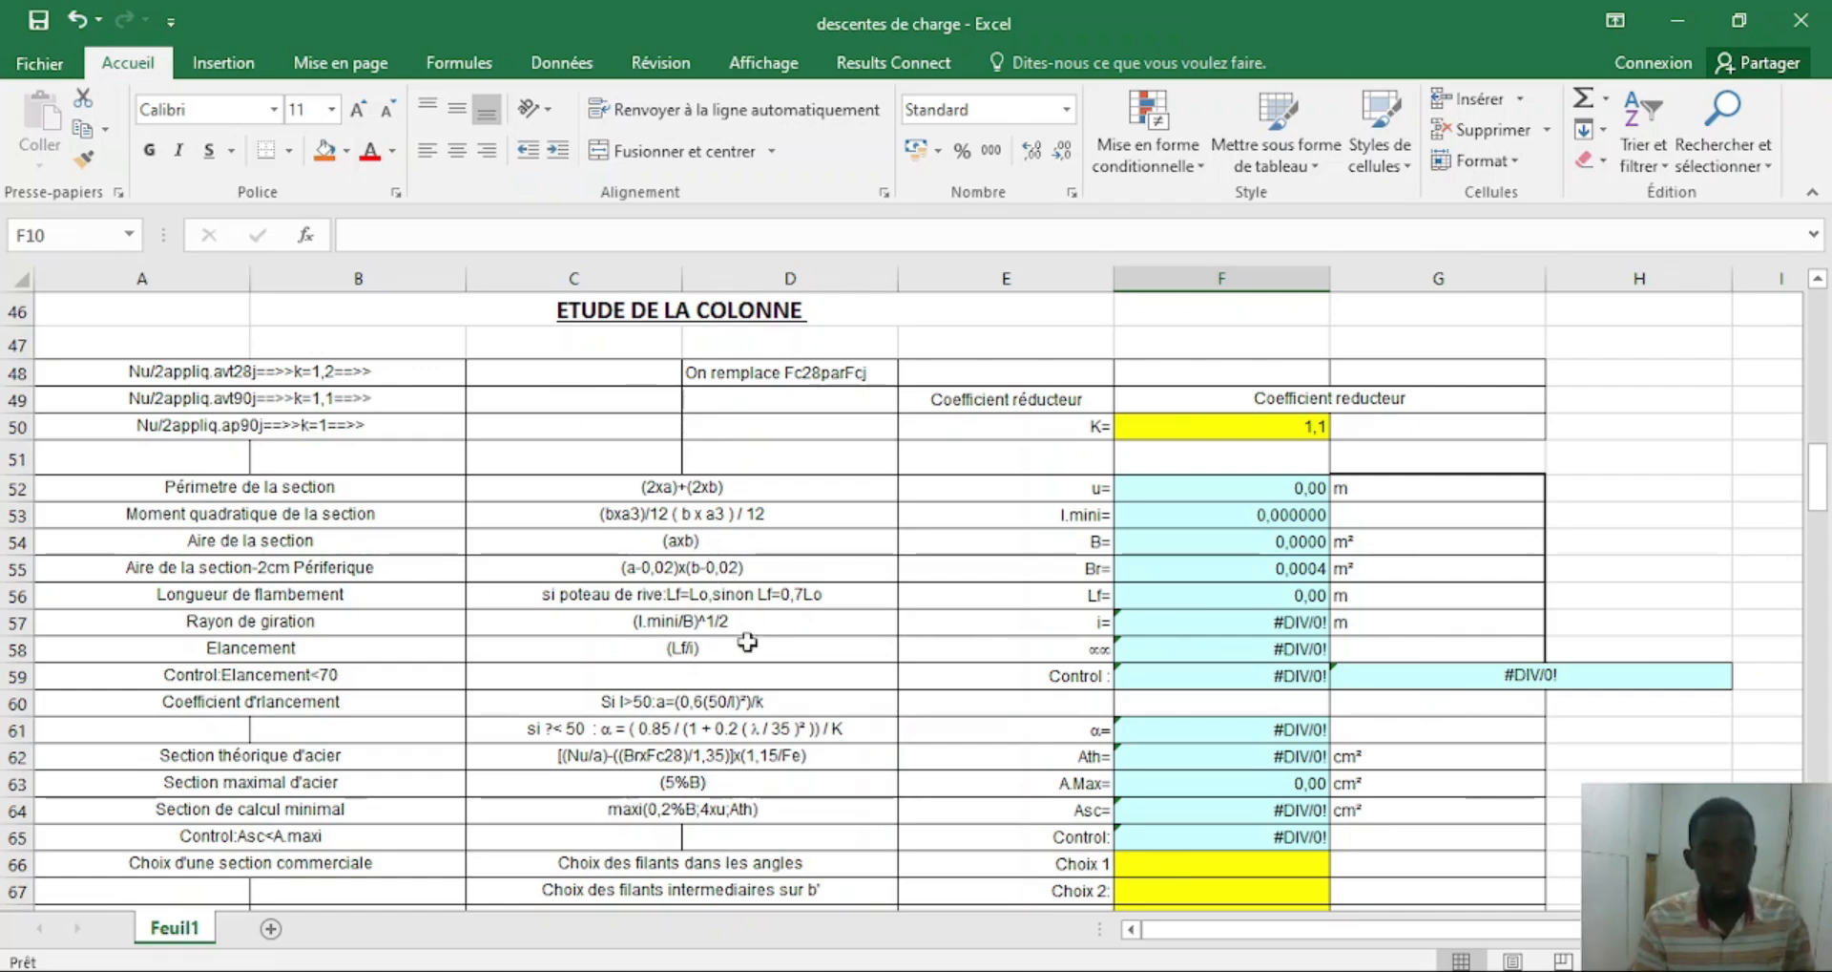
Review the worksheet's column study, footing design, stress check, reinforcement, load evaluation and load combination sections, along with the input data.
scroll(477, 448, down, 10)
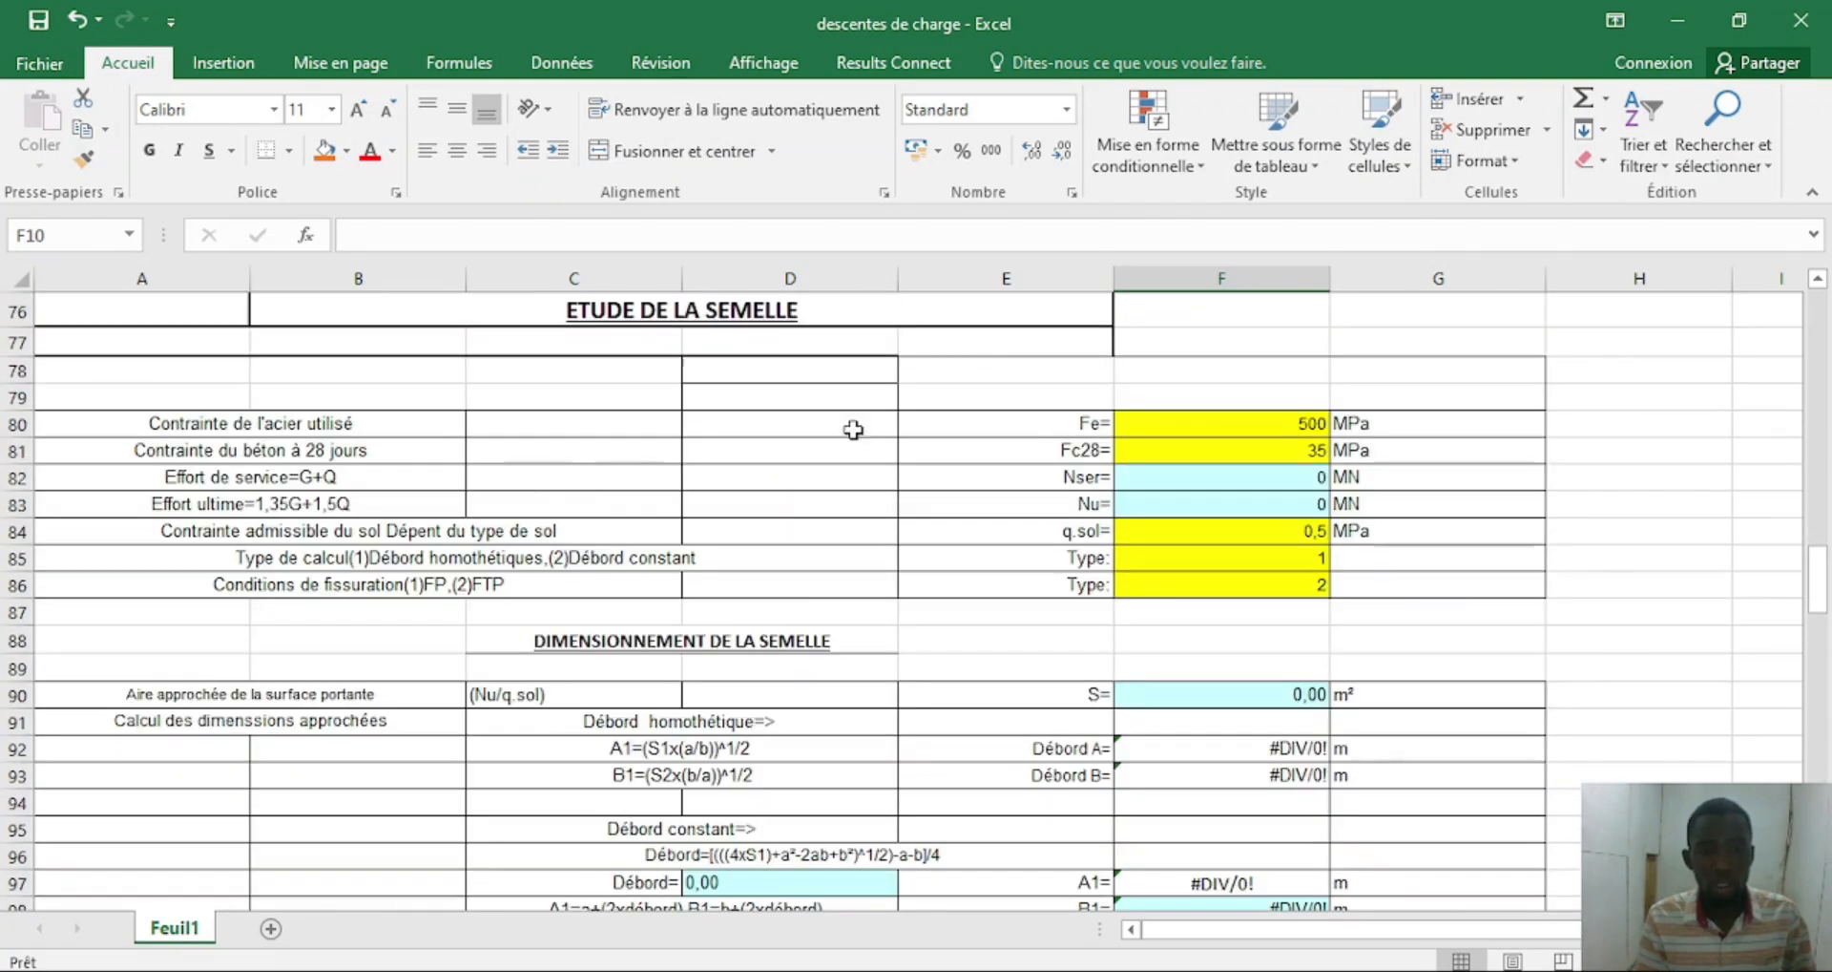
scroll(298, 722, down, 3)
scroll(659, 534, down, 4)
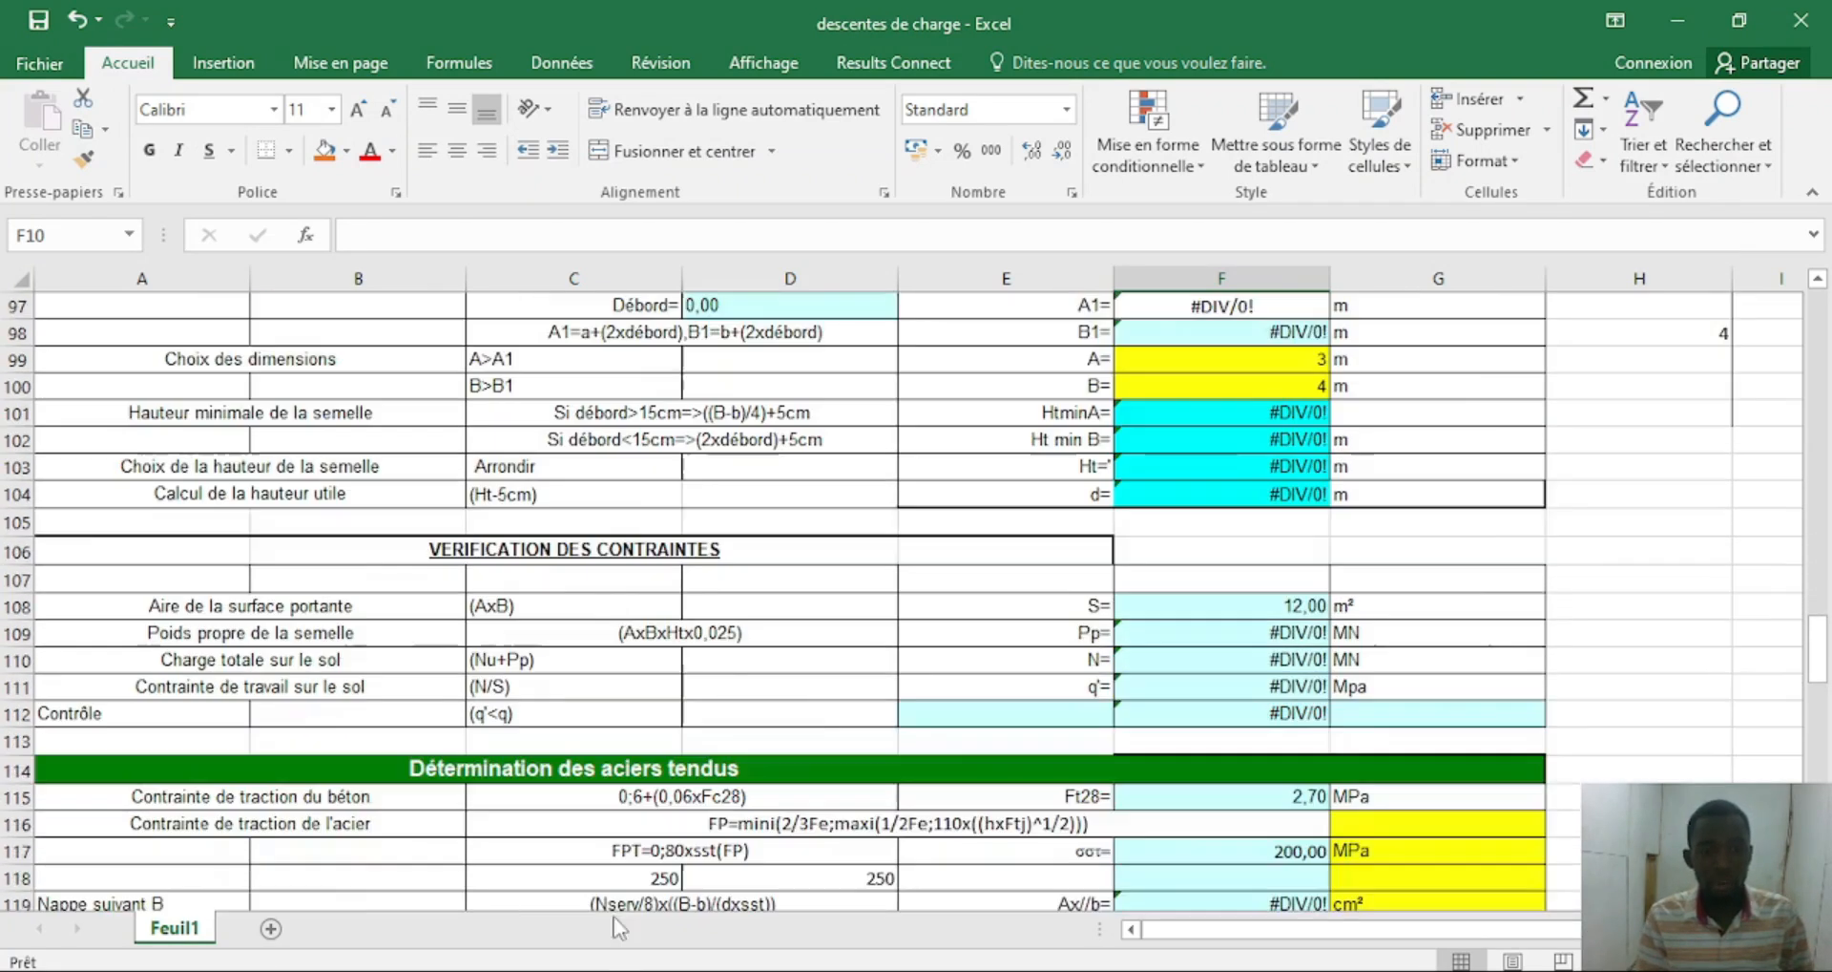
scroll(124, 442, down, 3)
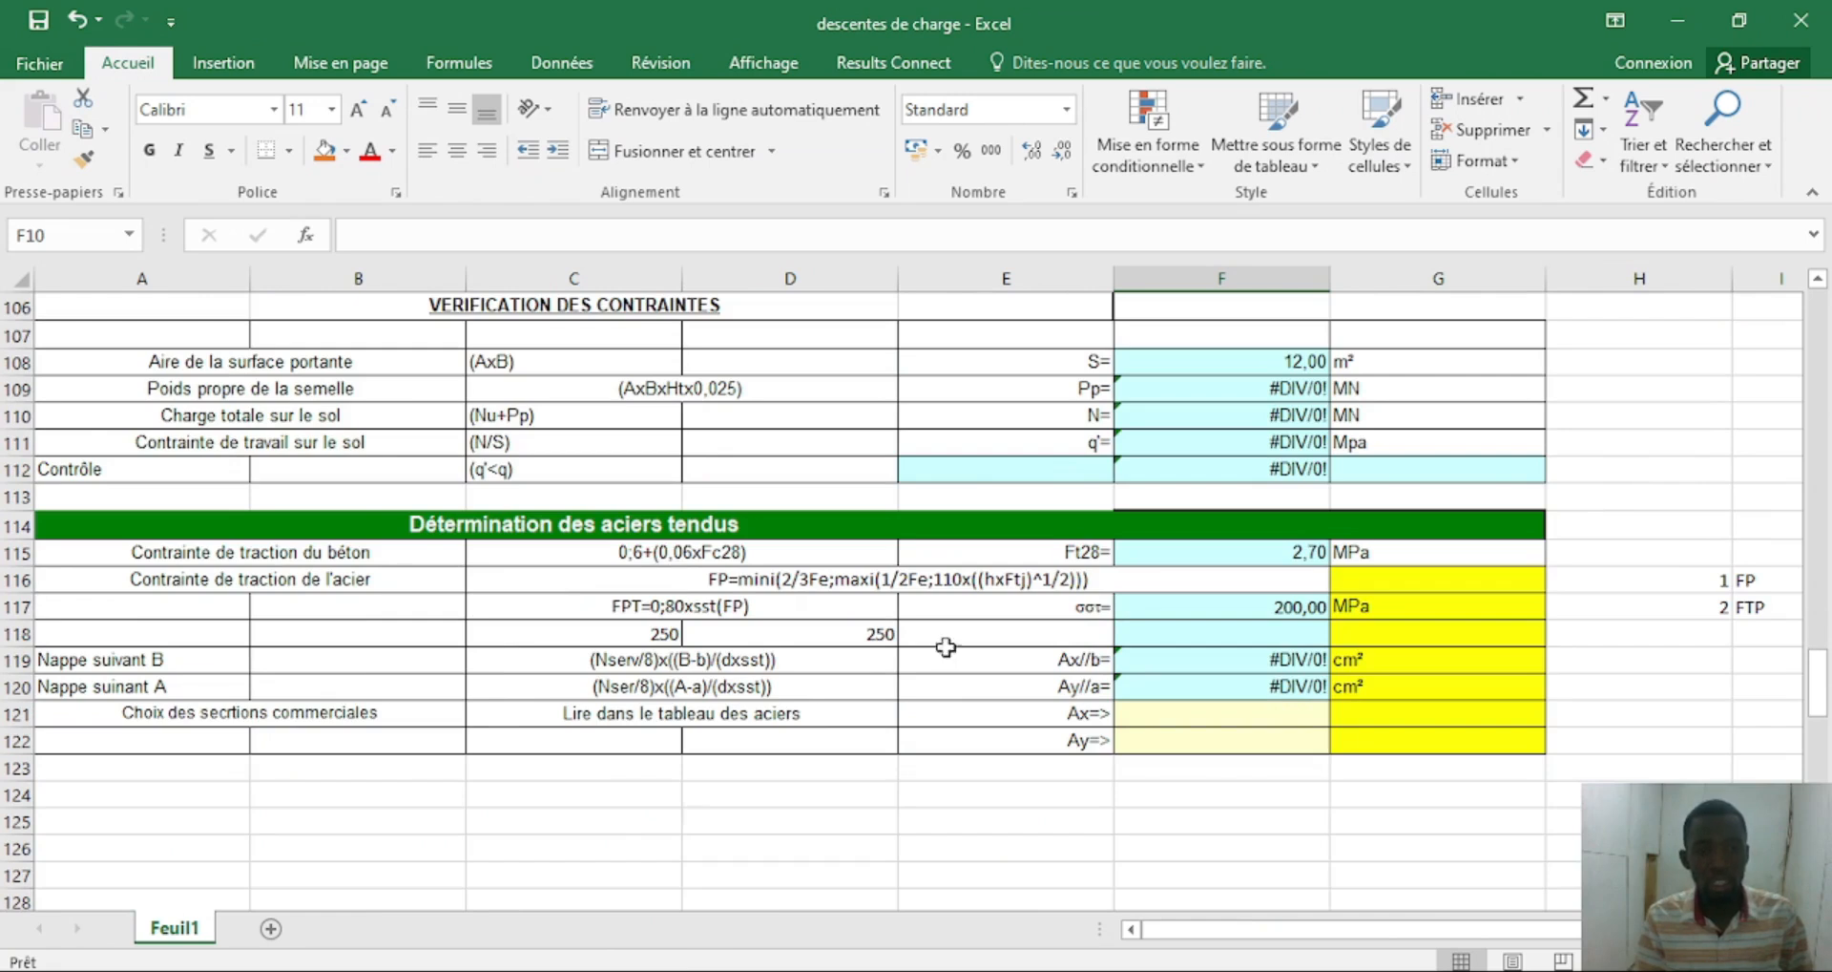
scroll(902, 503, up, 4)
scroll(875, 518, up, 3)
scroll(801, 496, up, 3)
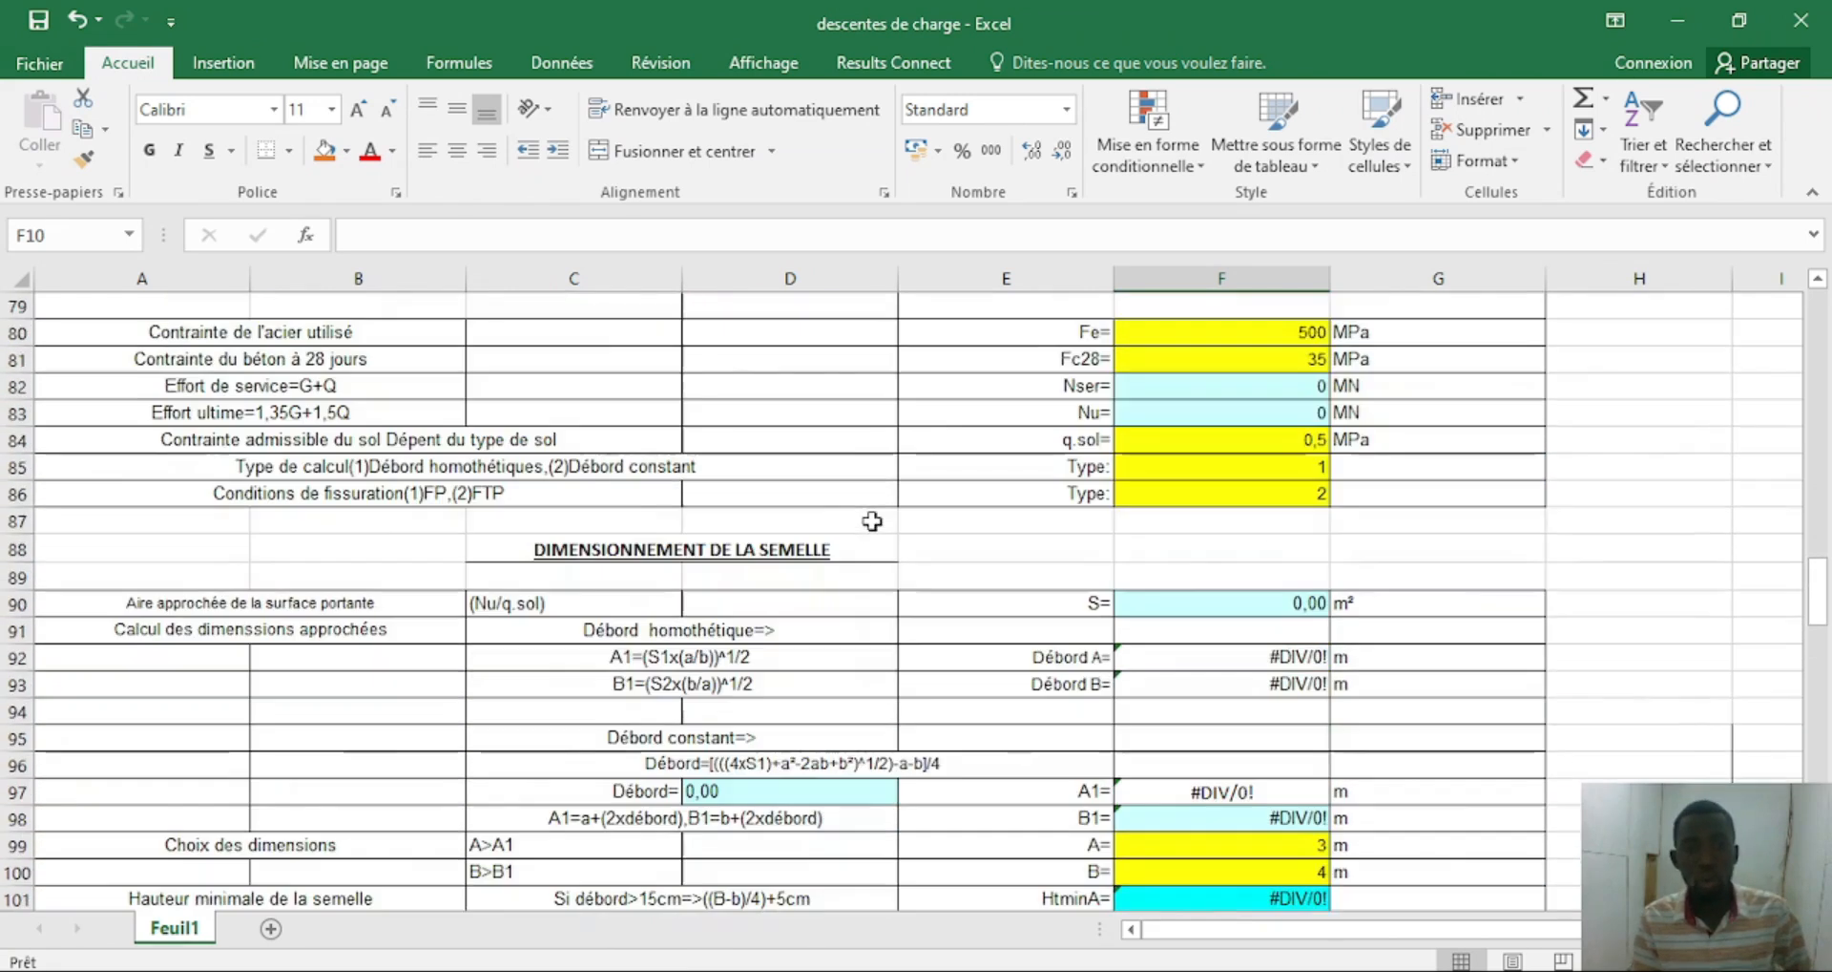
scroll(731, 477, up, 2)
scroll(731, 482, up, 3)
scroll(731, 482, up, 13)
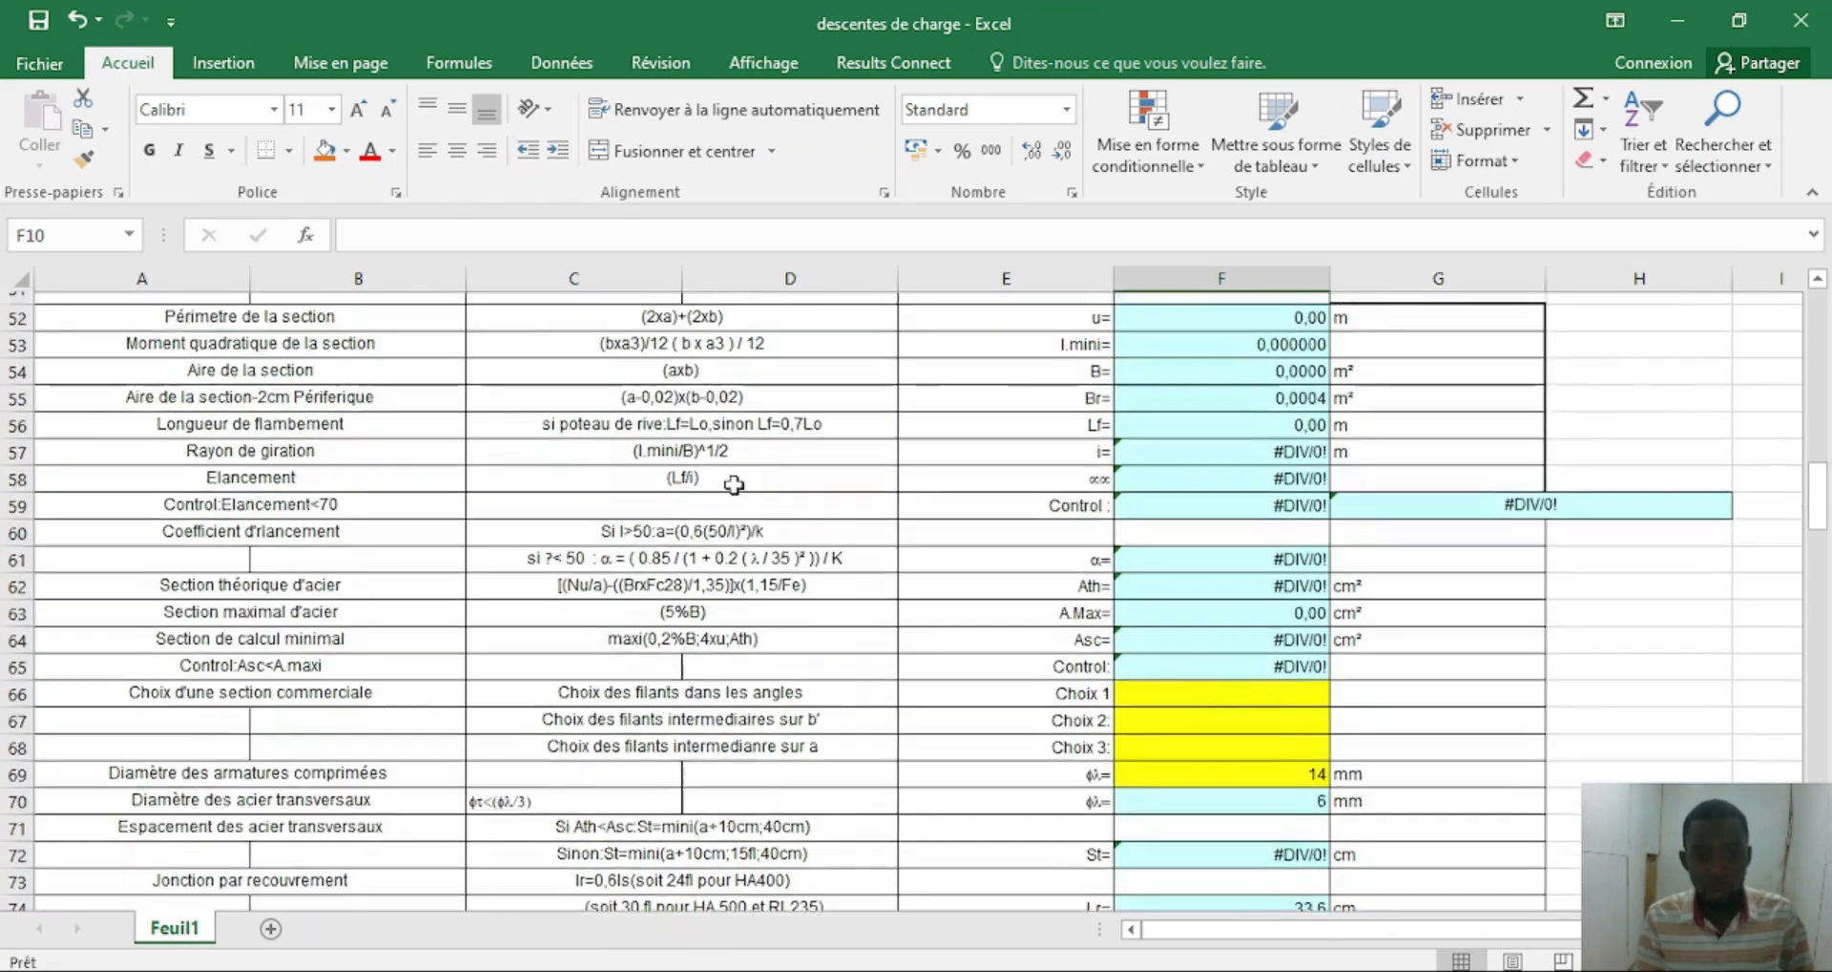
scroll(768, 620, up, 2)
scroll(765, 499, down, 4)
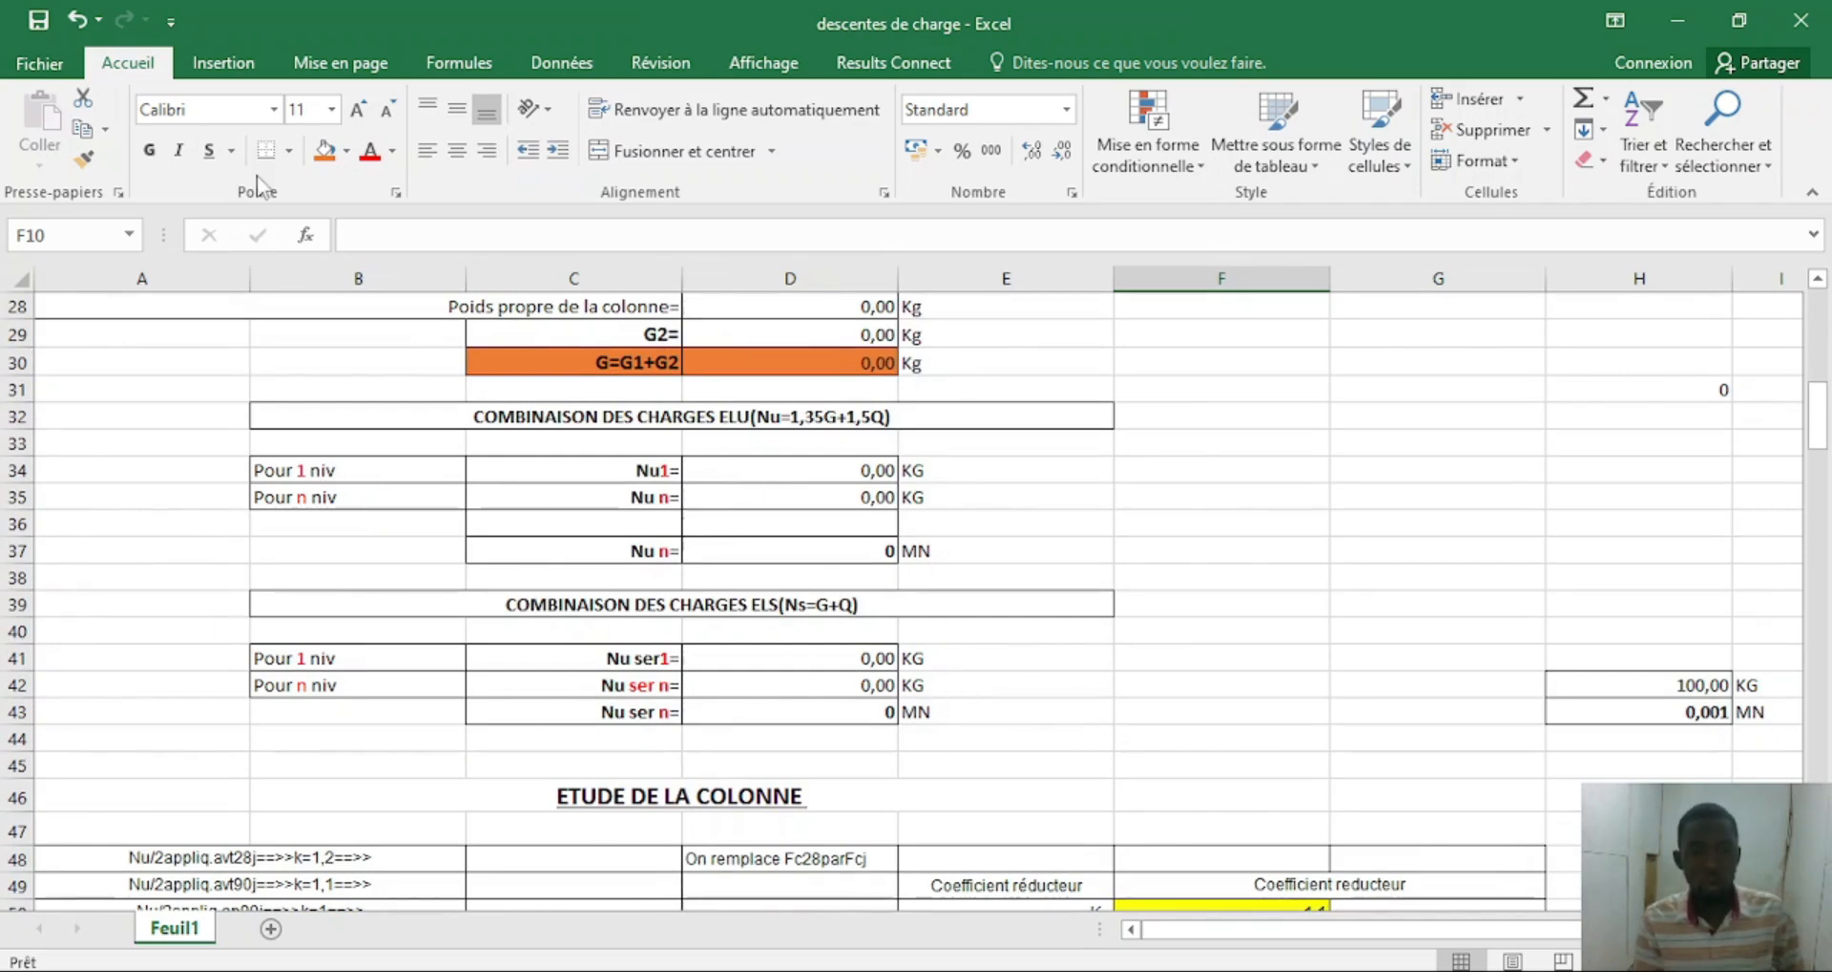
scroll(687, 597, up, 5)
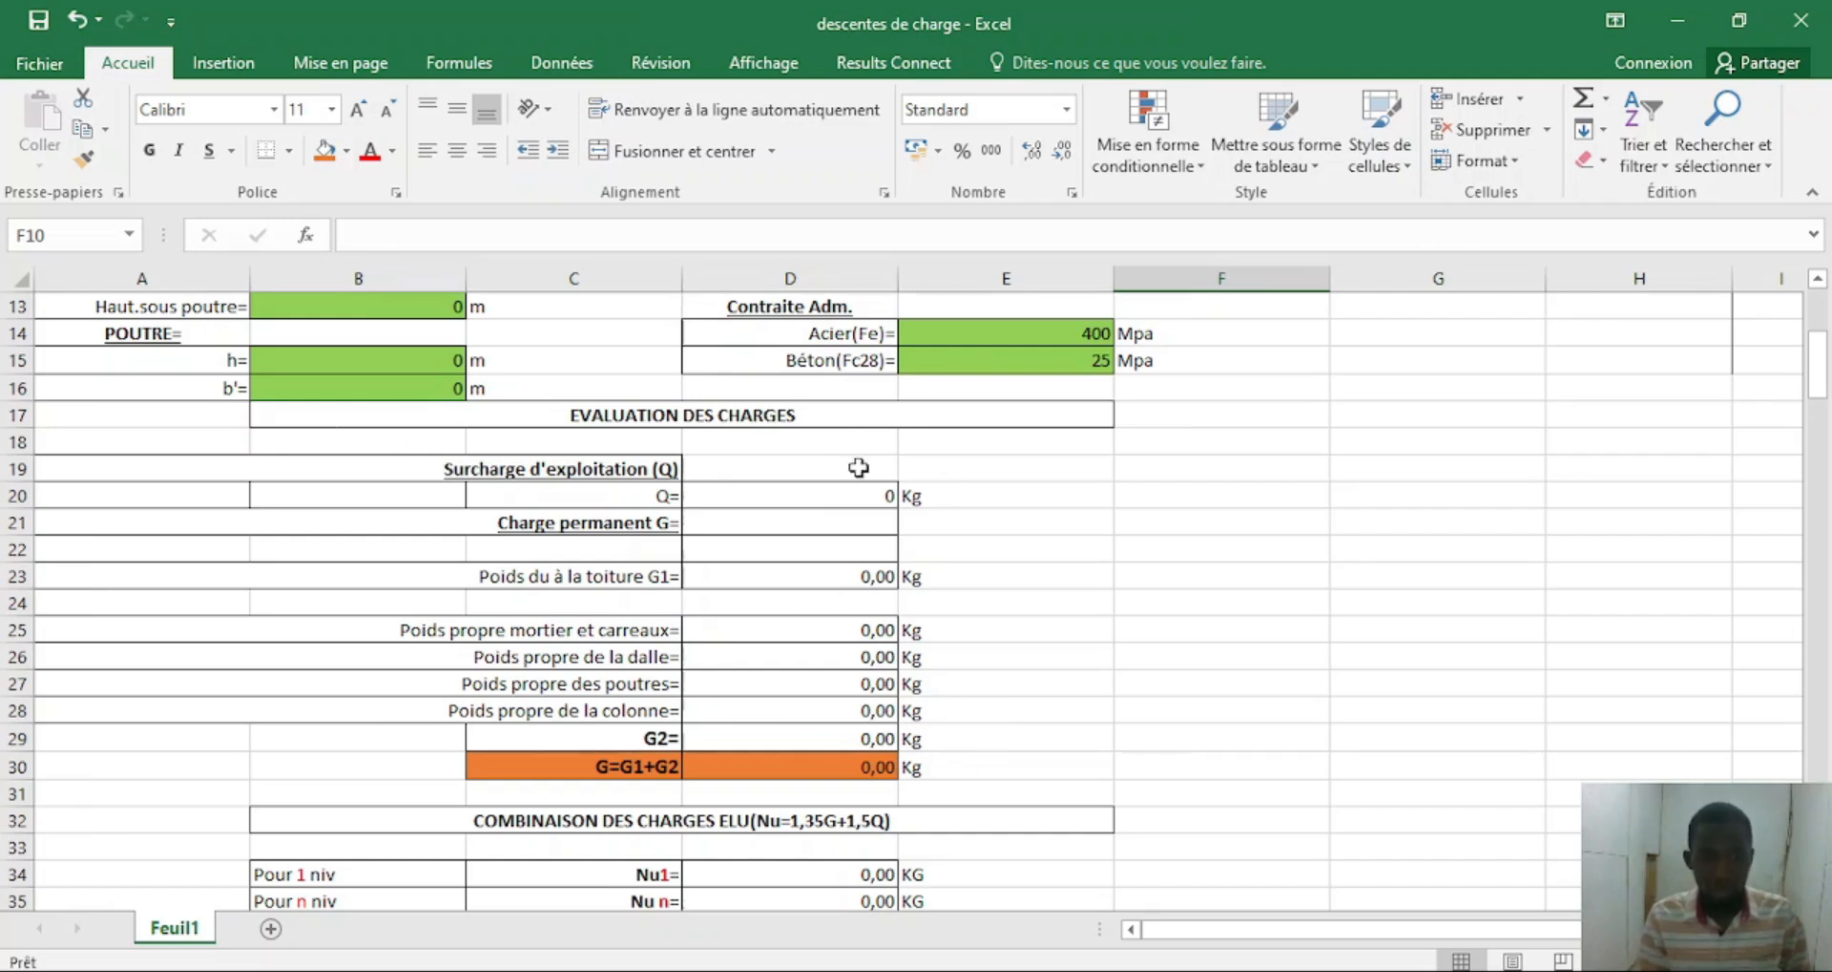
scroll(677, 848, up, 4)
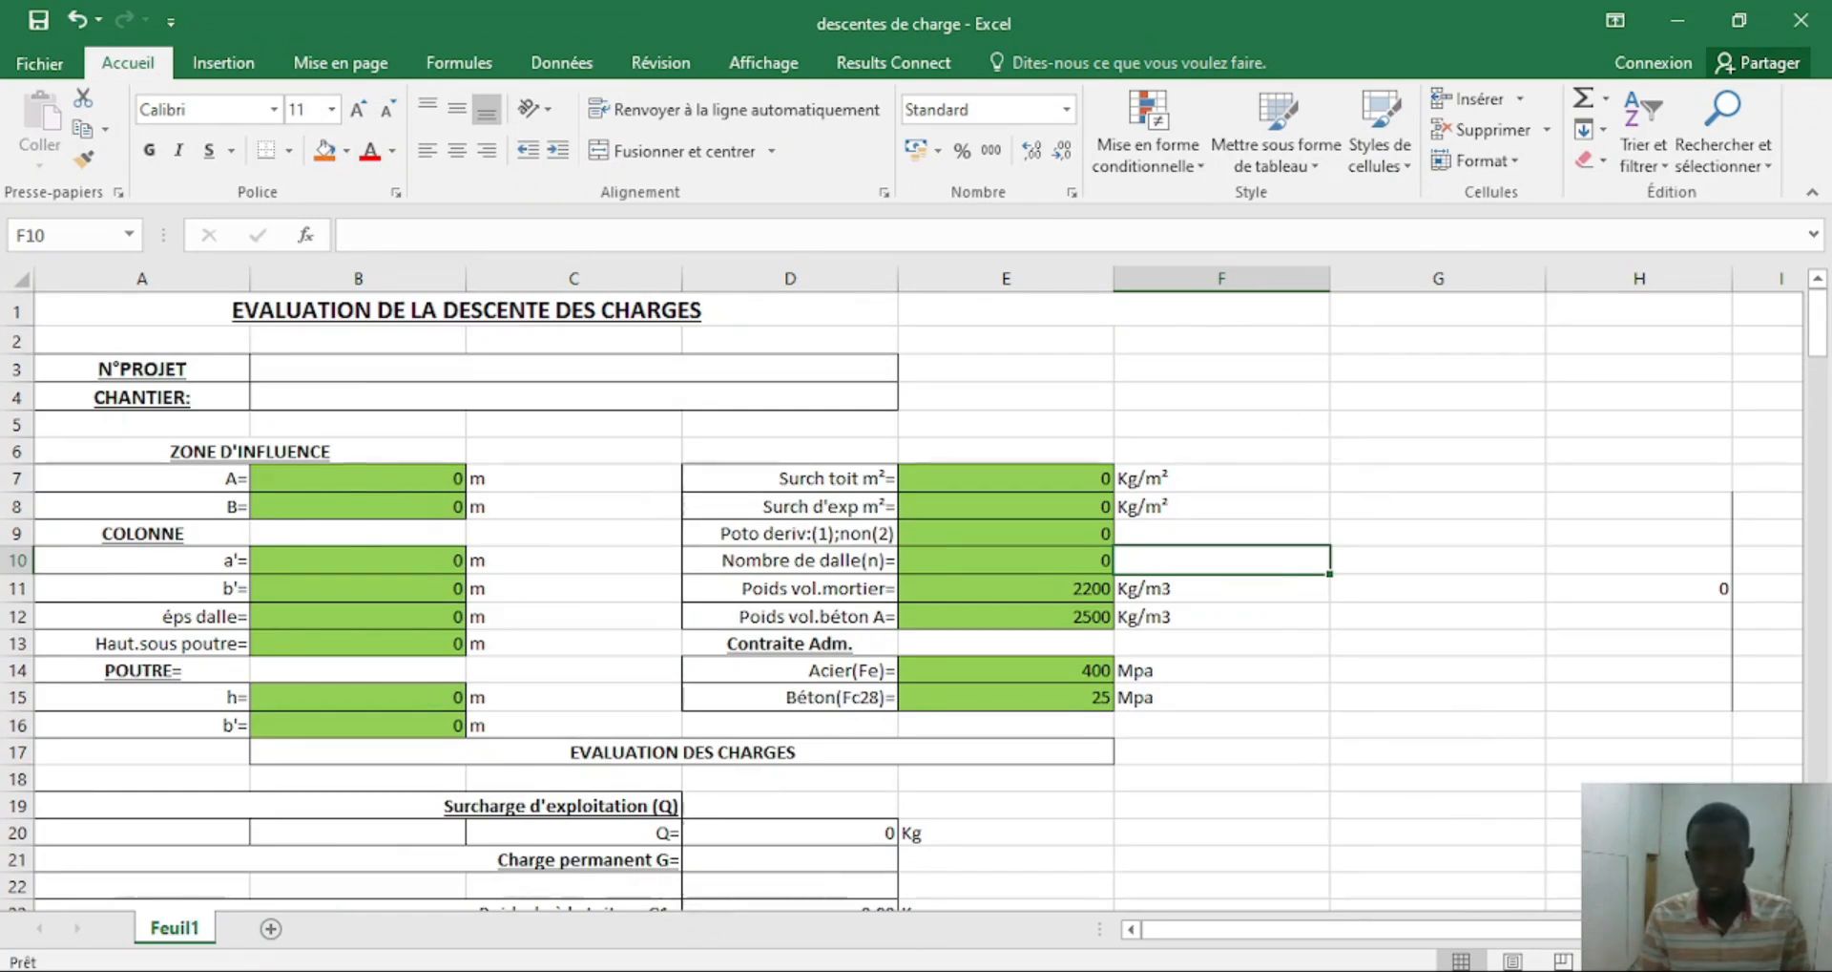
scroll(1431, 505, down, 3)
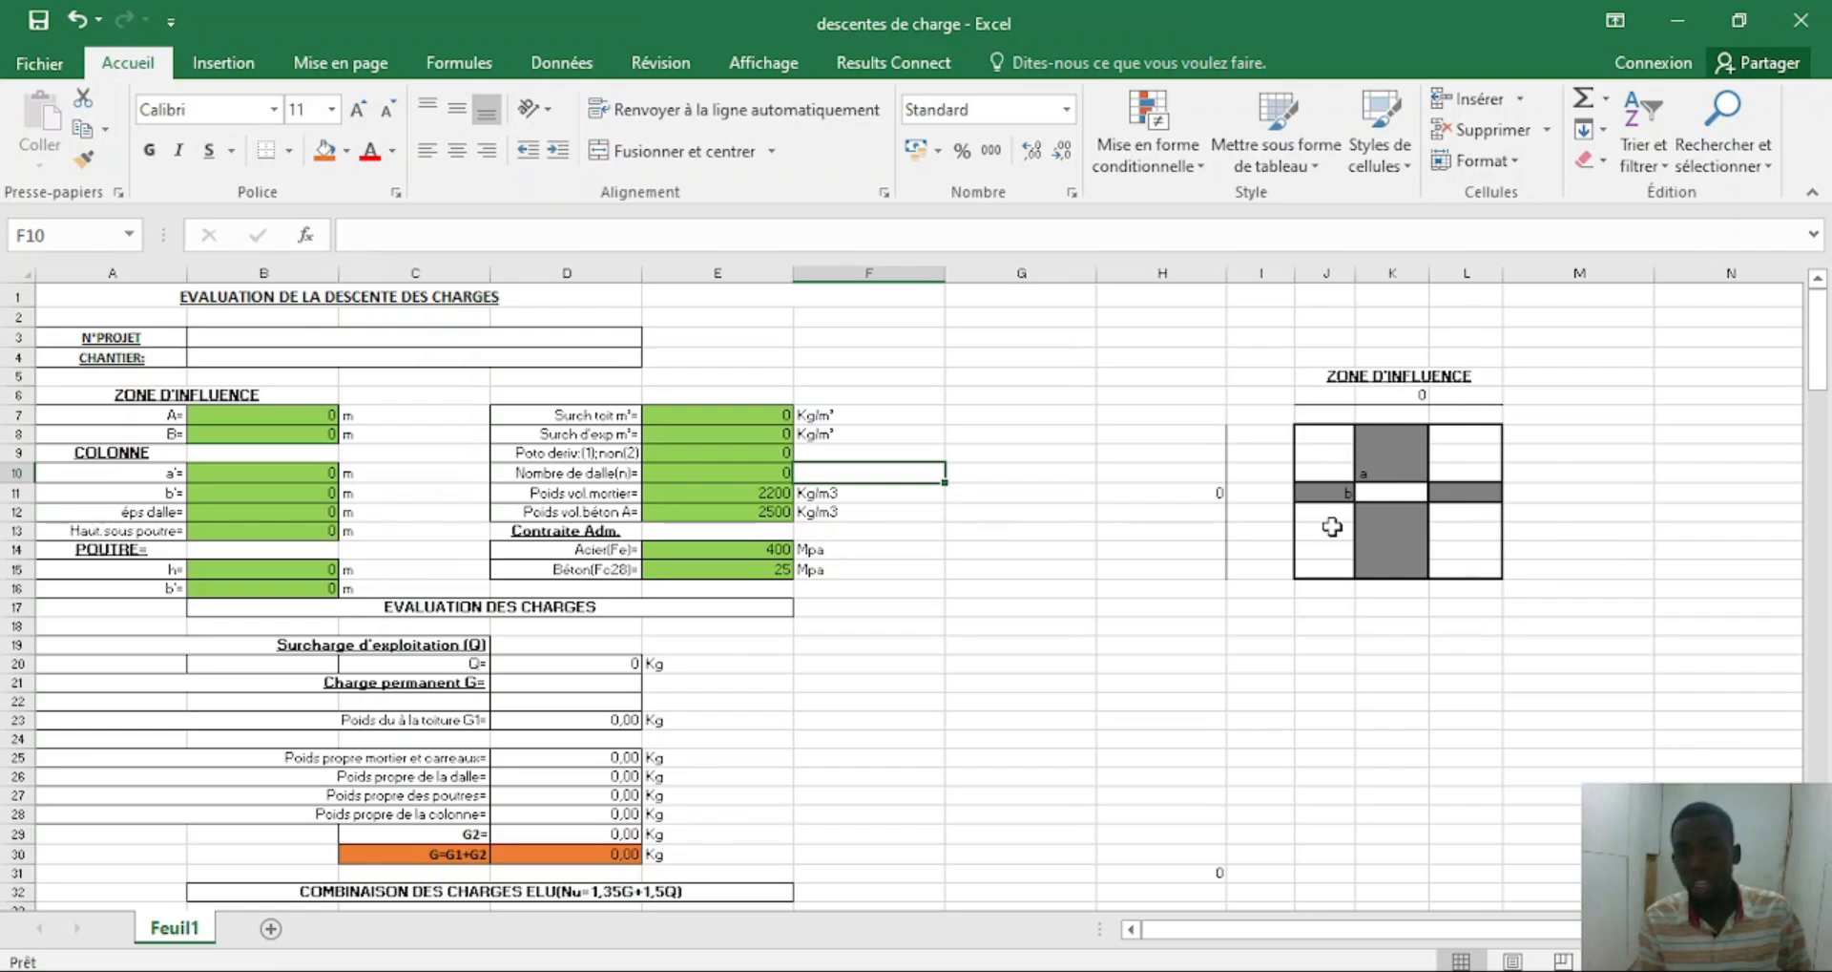
Switch to the SketchUp floor plan and delete the vertical line crossing the Sejour.
click(1027, 968)
scroll(1021, 490, down, 4)
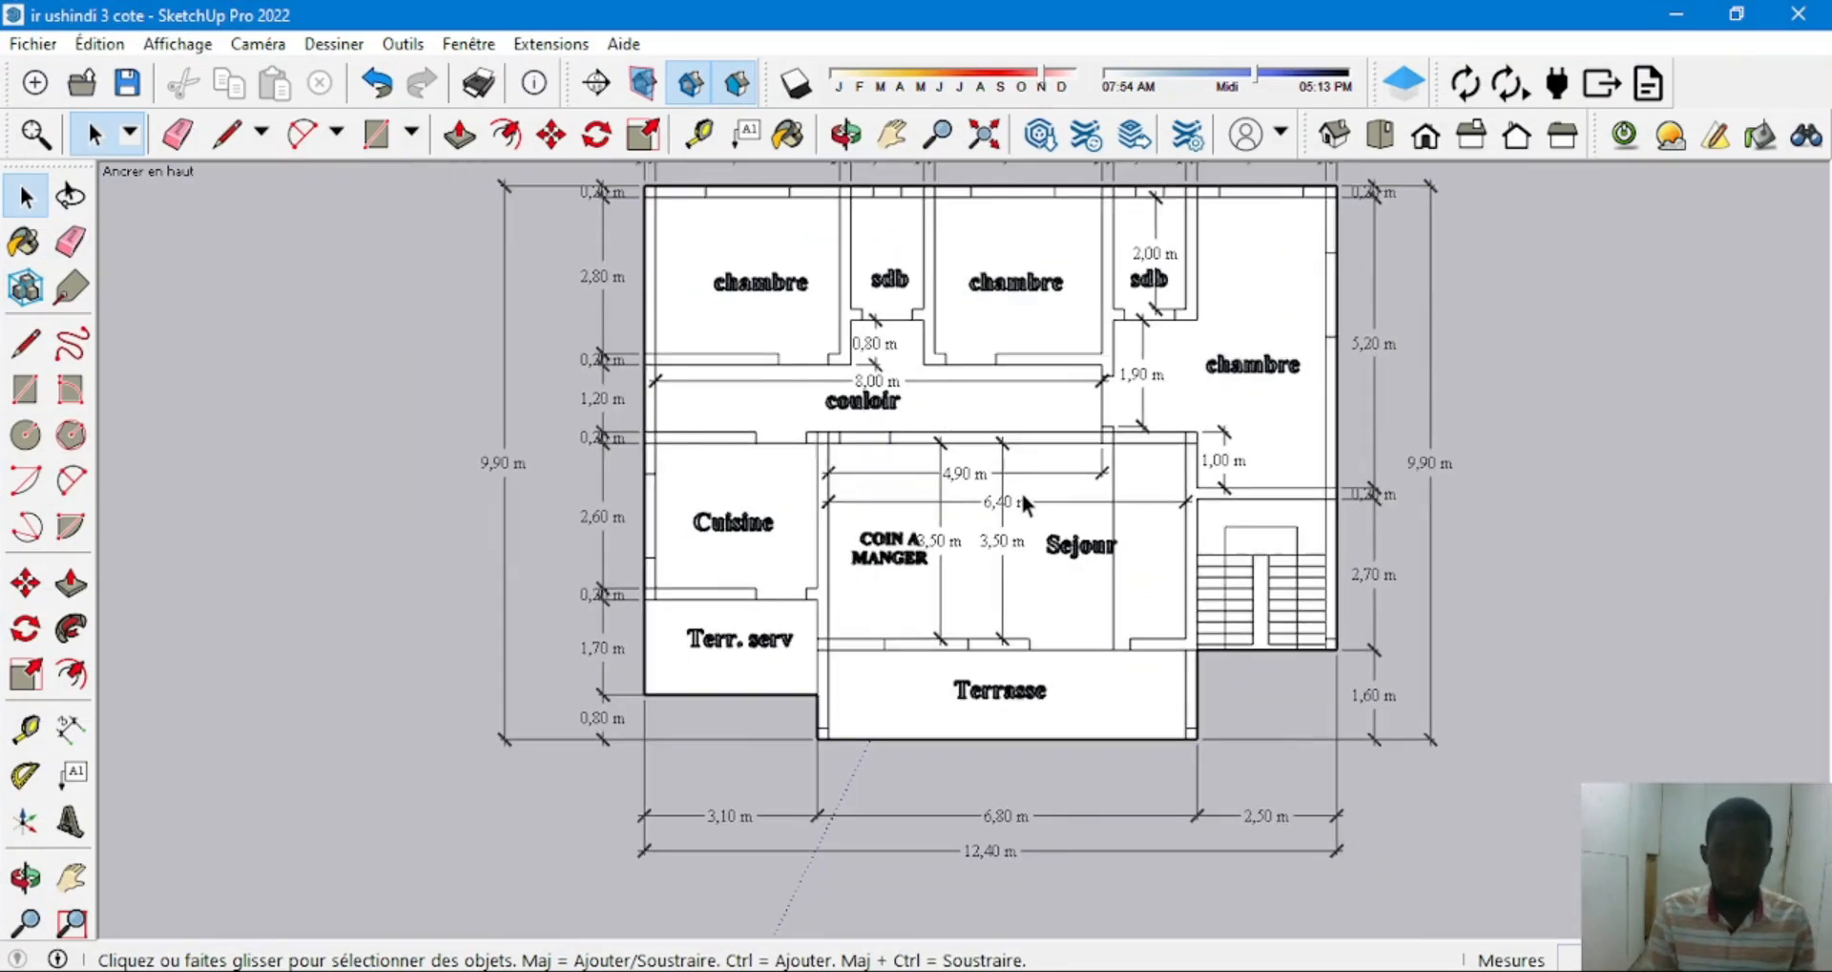
scroll(887, 483, up, 5)
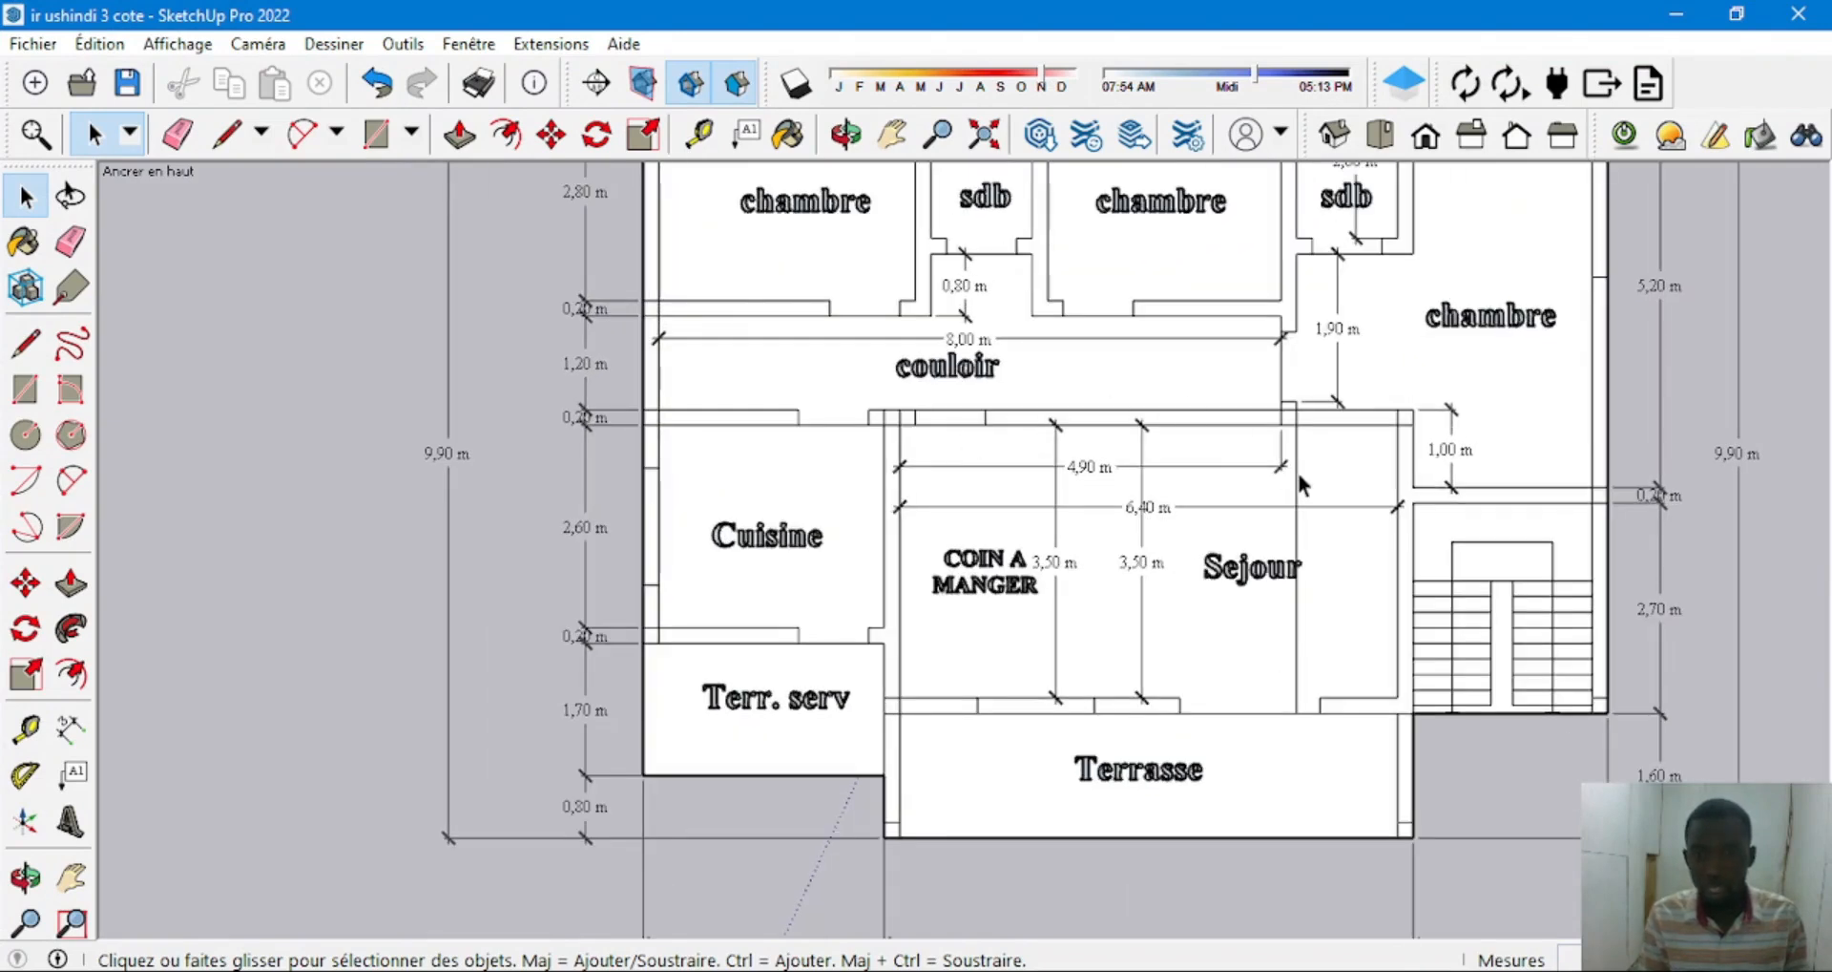
click(1297, 475)
key(Delete)
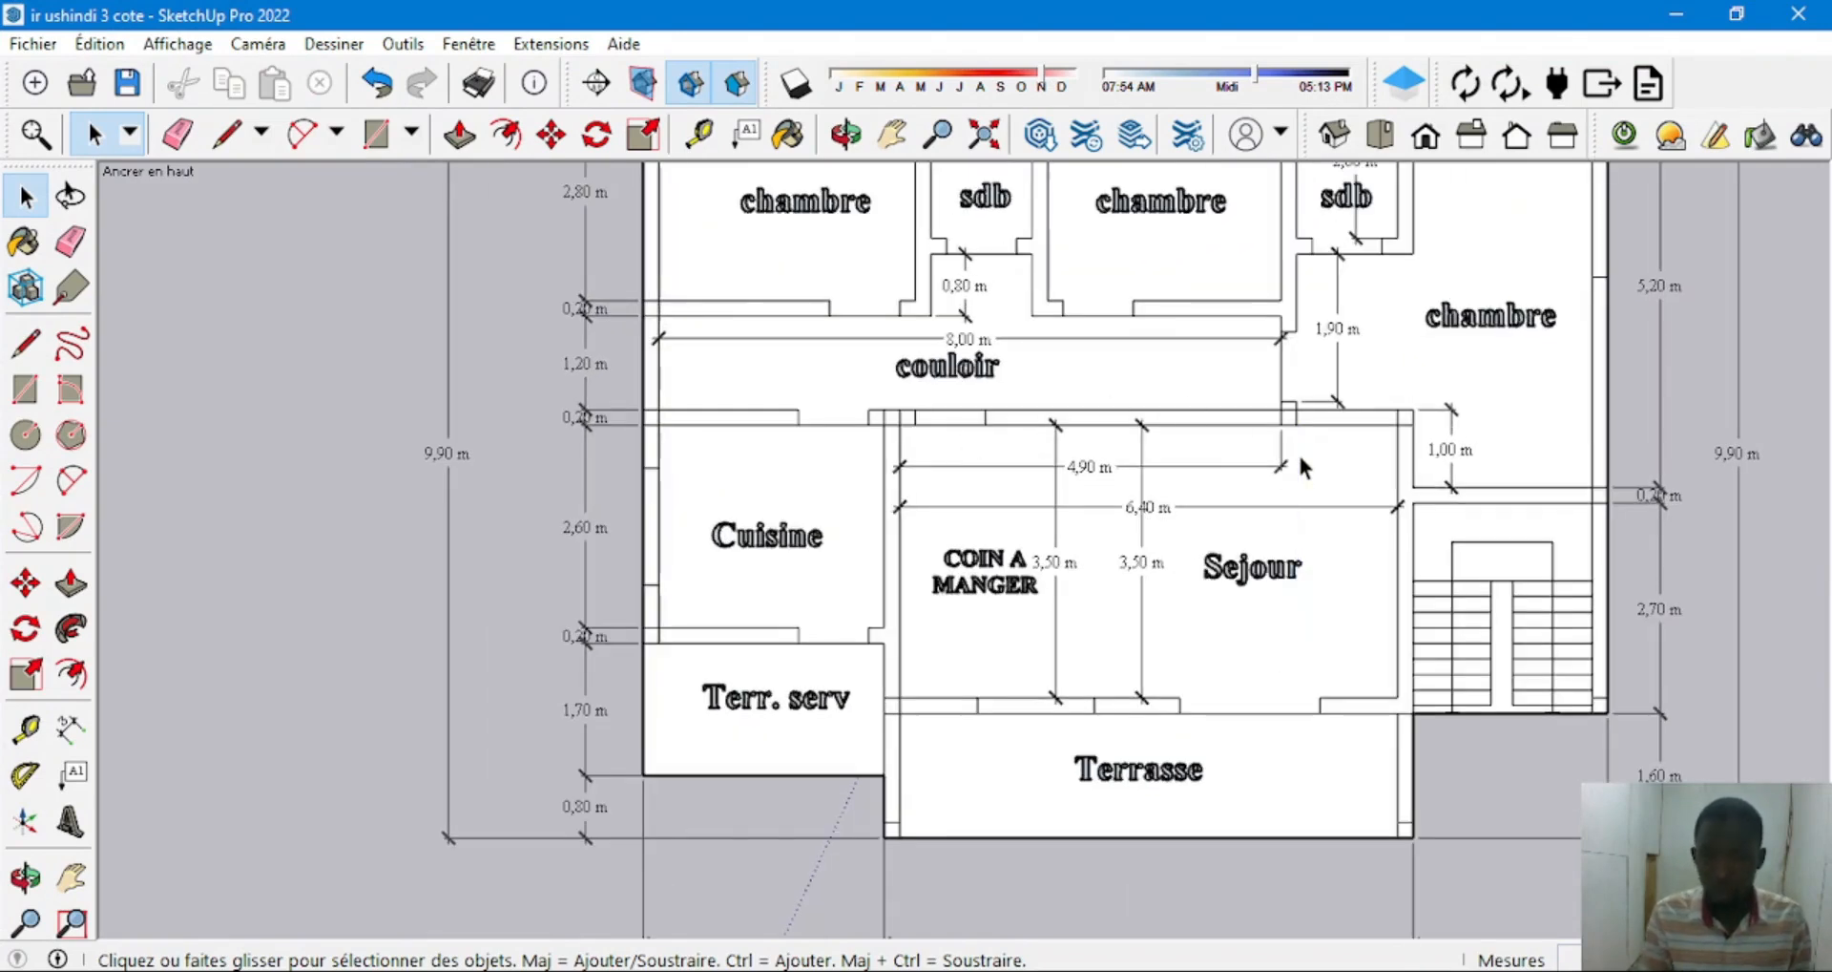
Draw a rectangle over the Coin à manger and Sejour, from the upper corner beside the Cuisine to the Terrasse edge below the 4,90 m span.
click(376, 134)
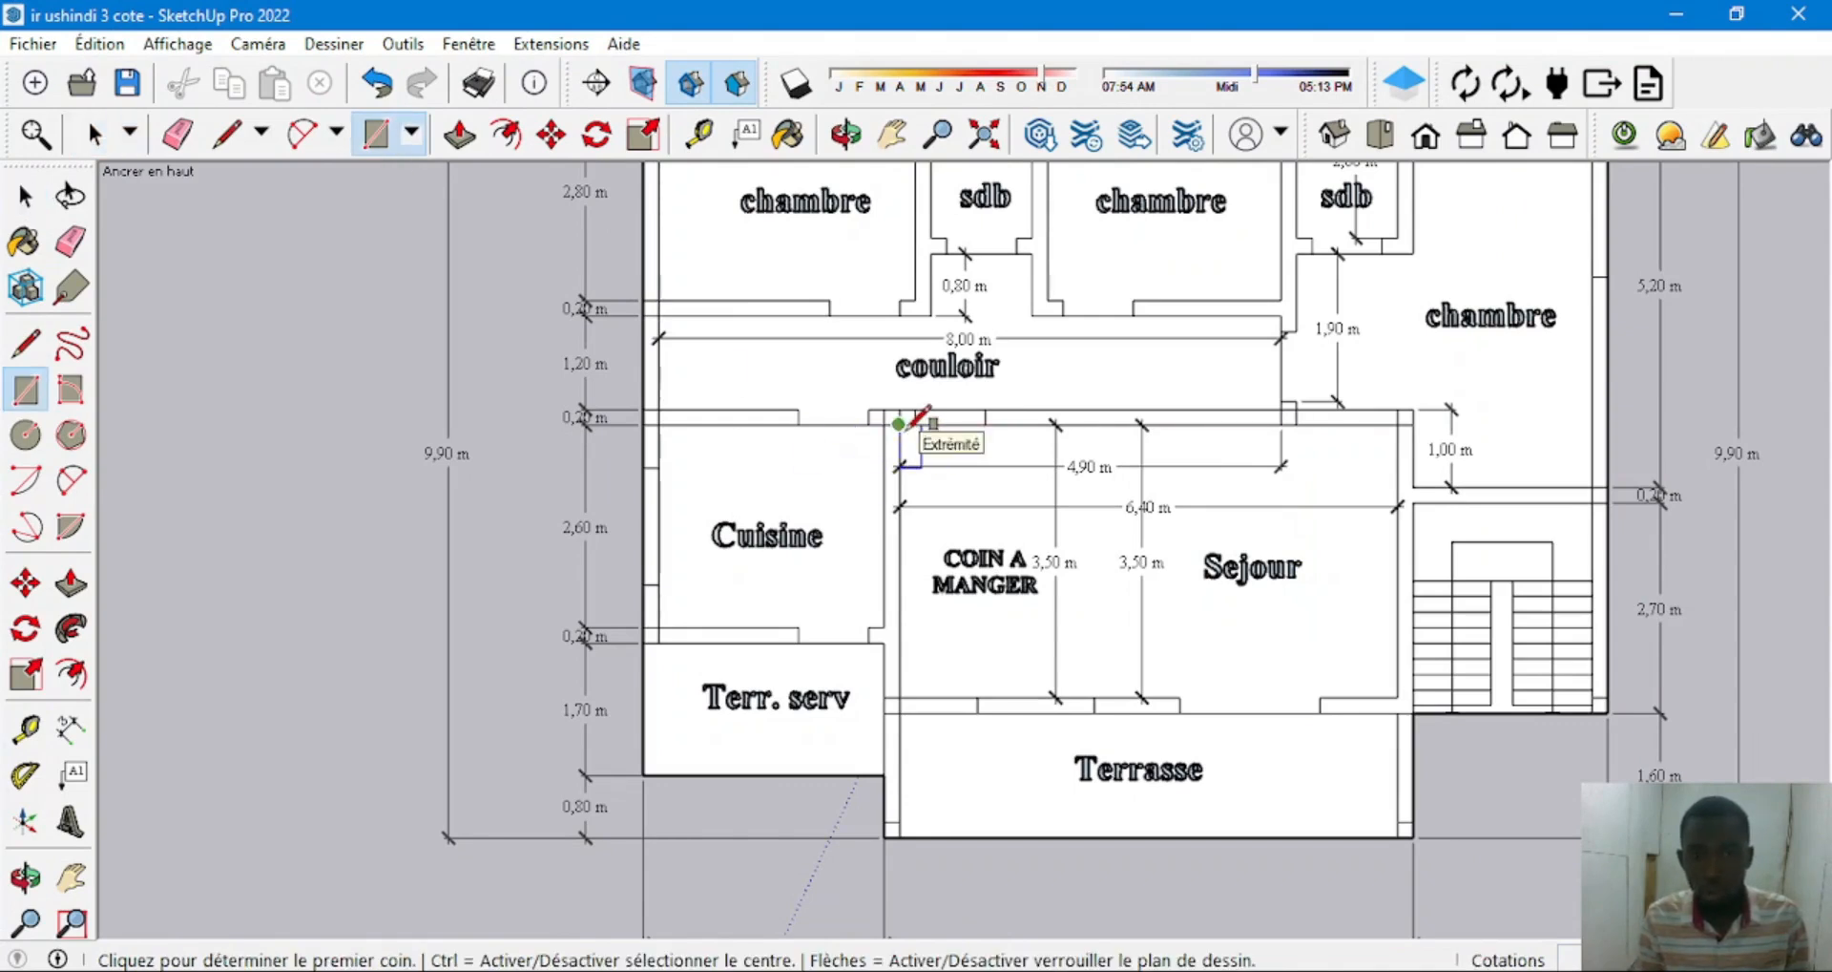
click(899, 423)
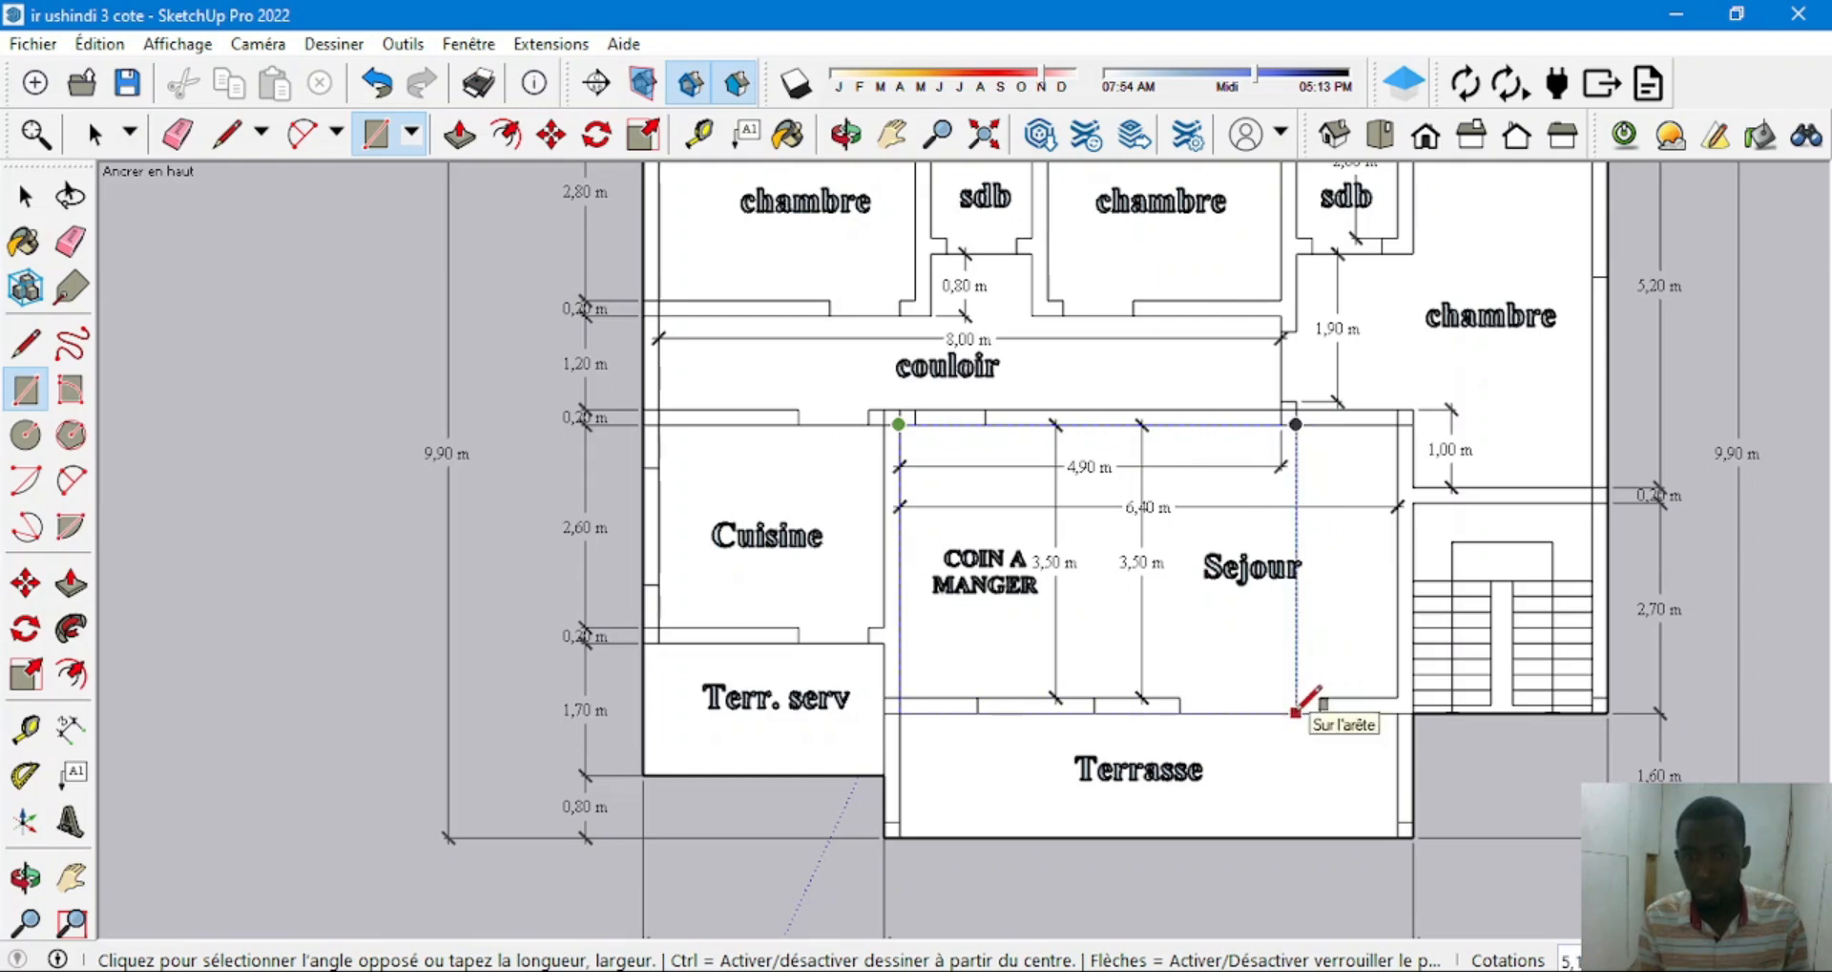
click(1317, 710)
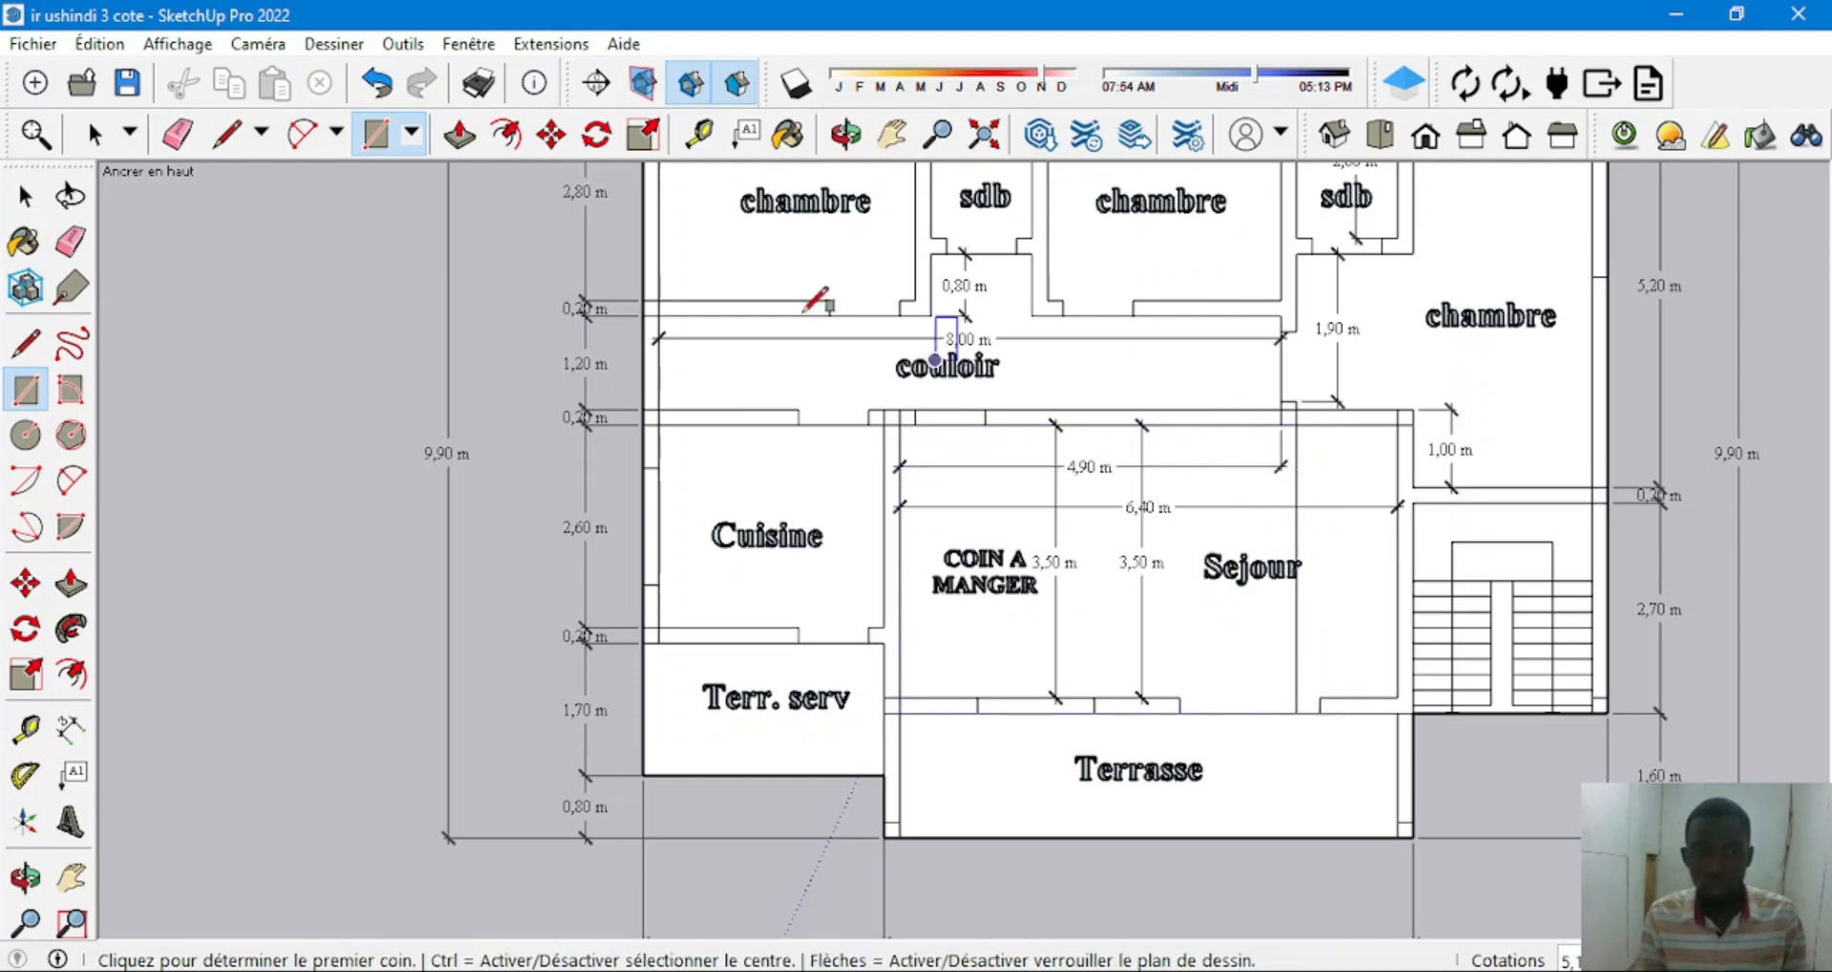
click(95, 134)
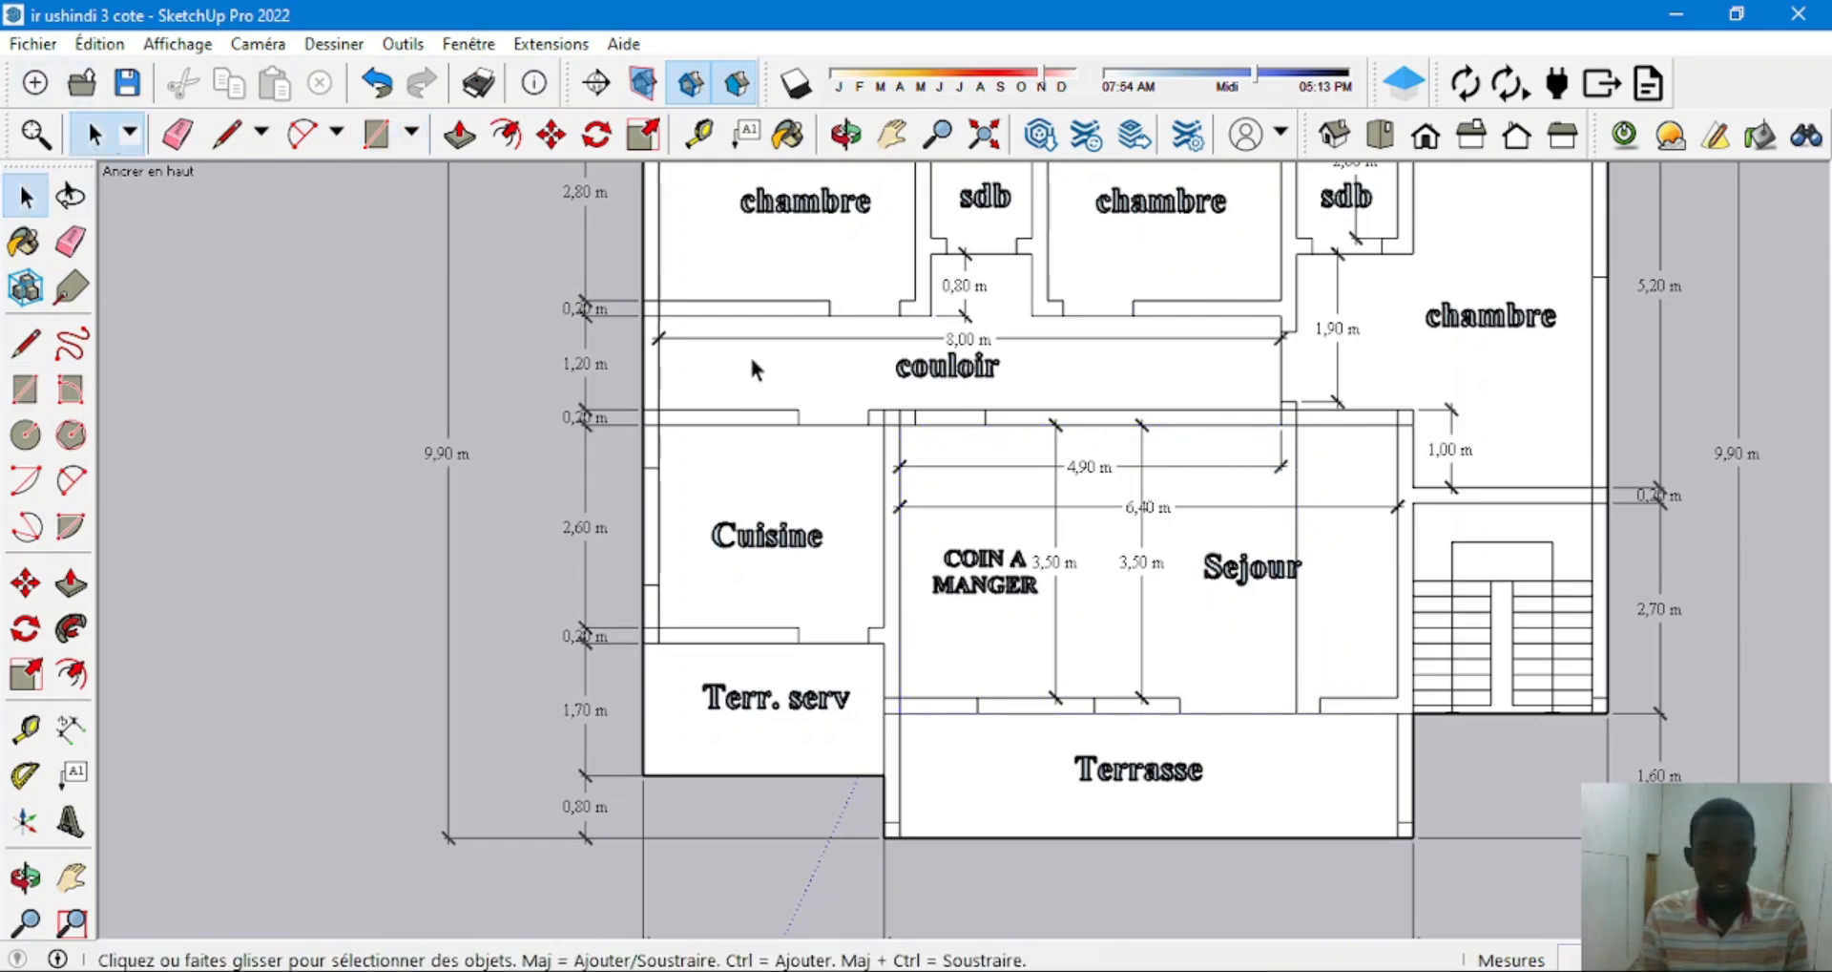
click(1109, 607)
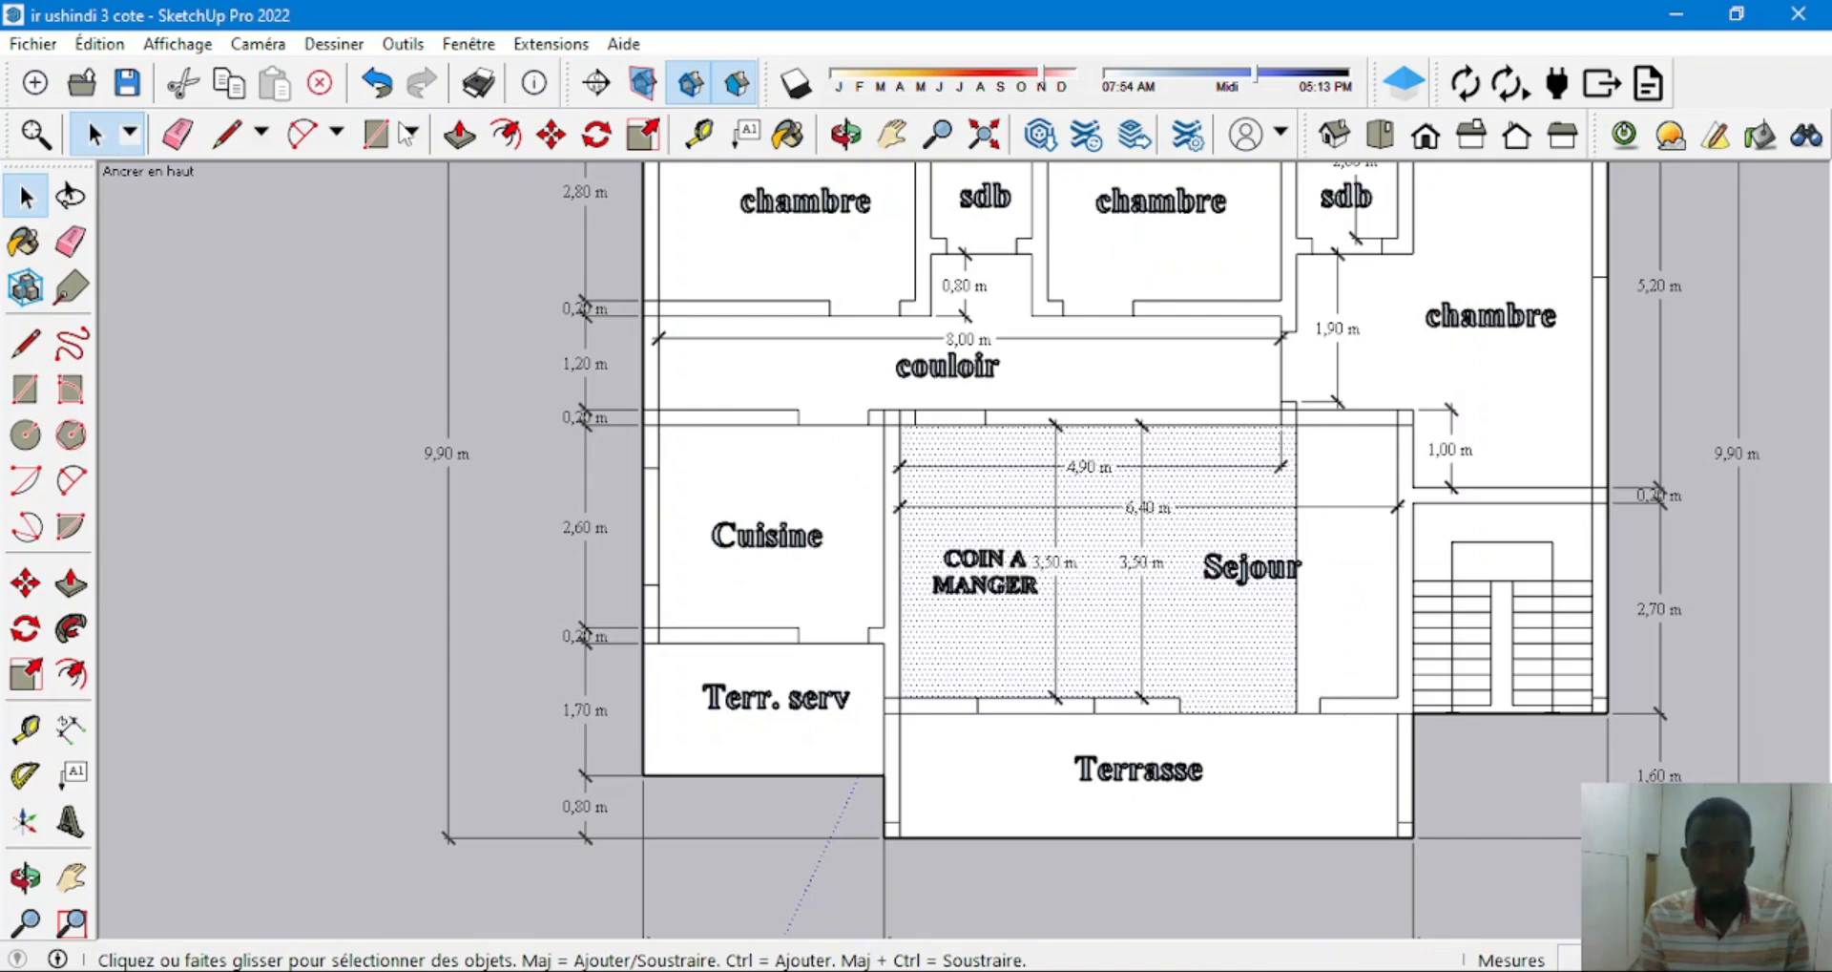
click(272, 368)
Paint the Sejour rectangle with the Carrelage hexagonal mosaic material, and repaint it with Carreau effet toile.
key(b)
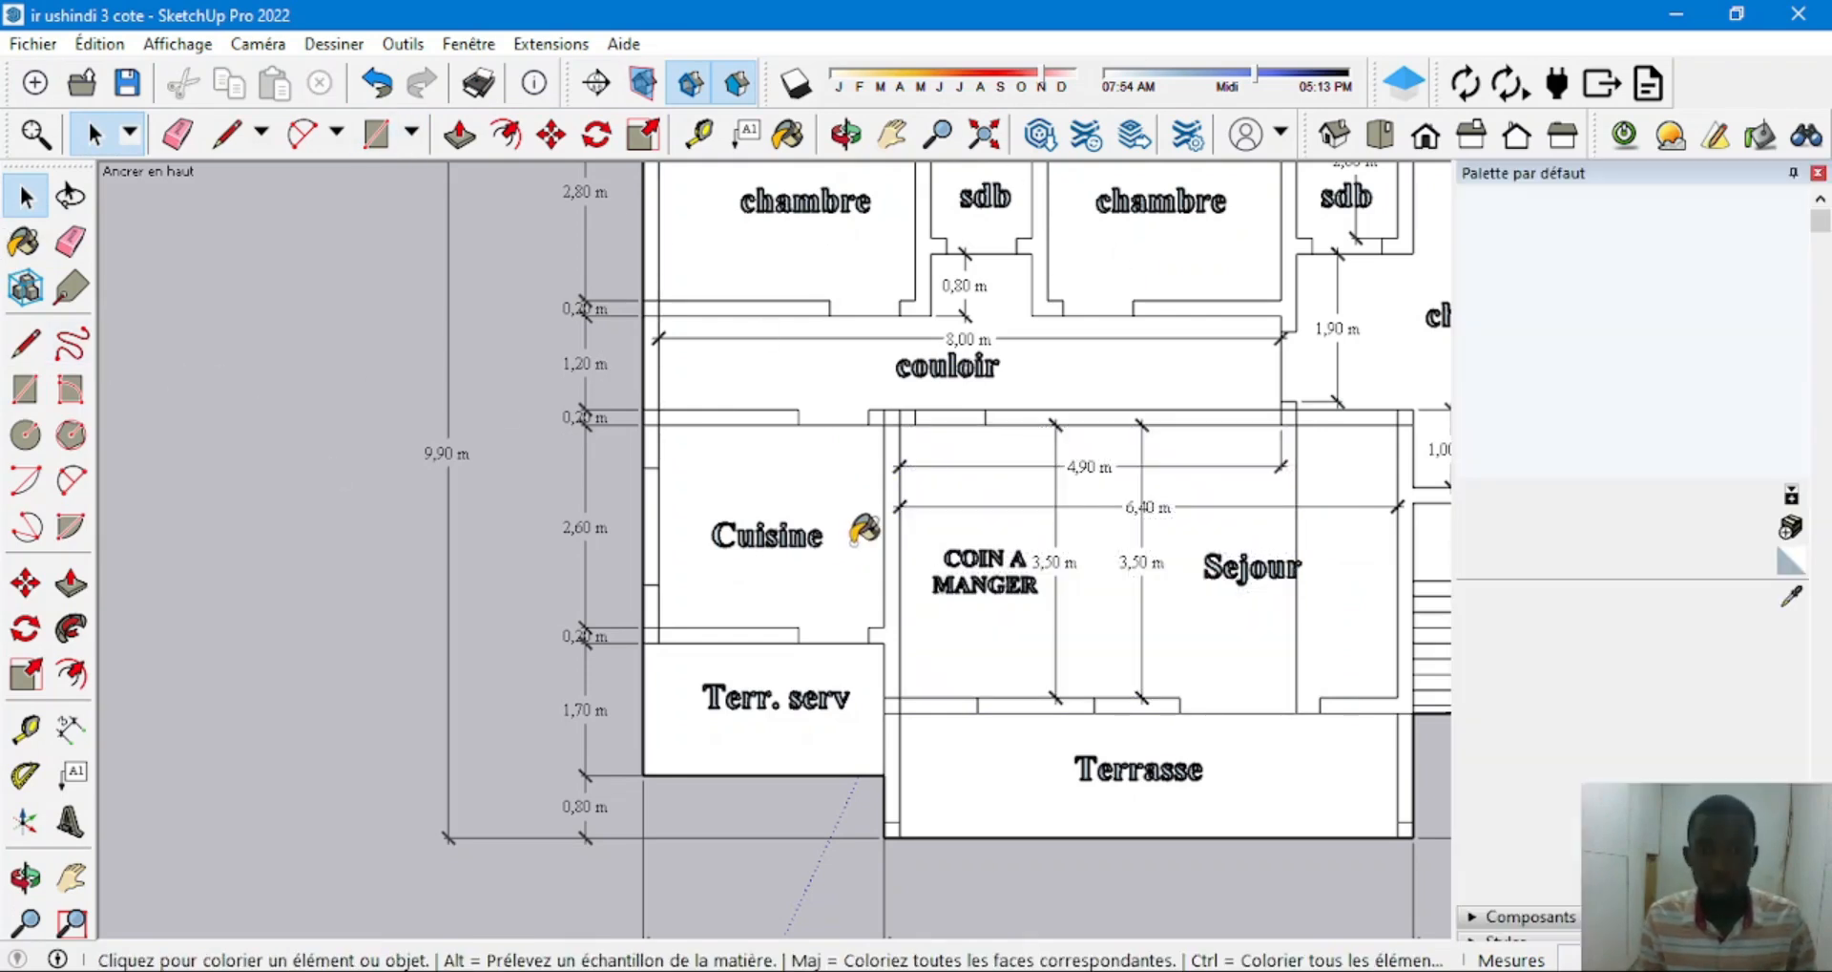
click(1482, 704)
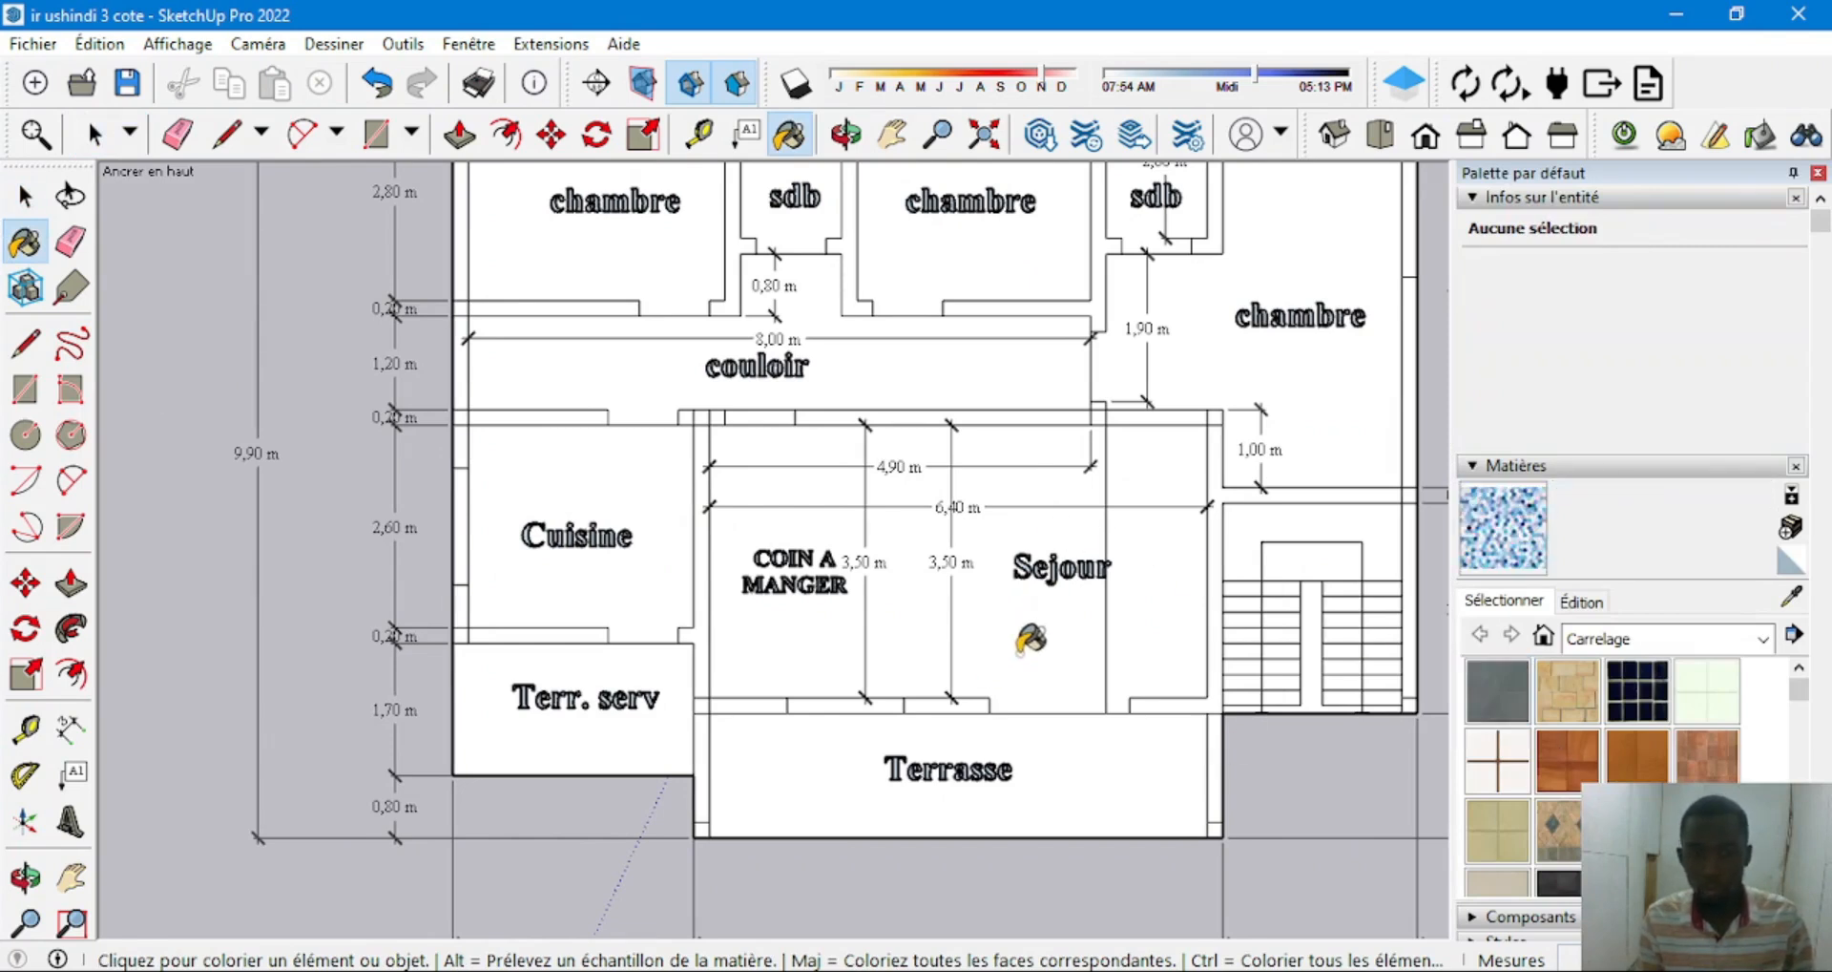
click(1027, 634)
scroll(880, 492, down, 1)
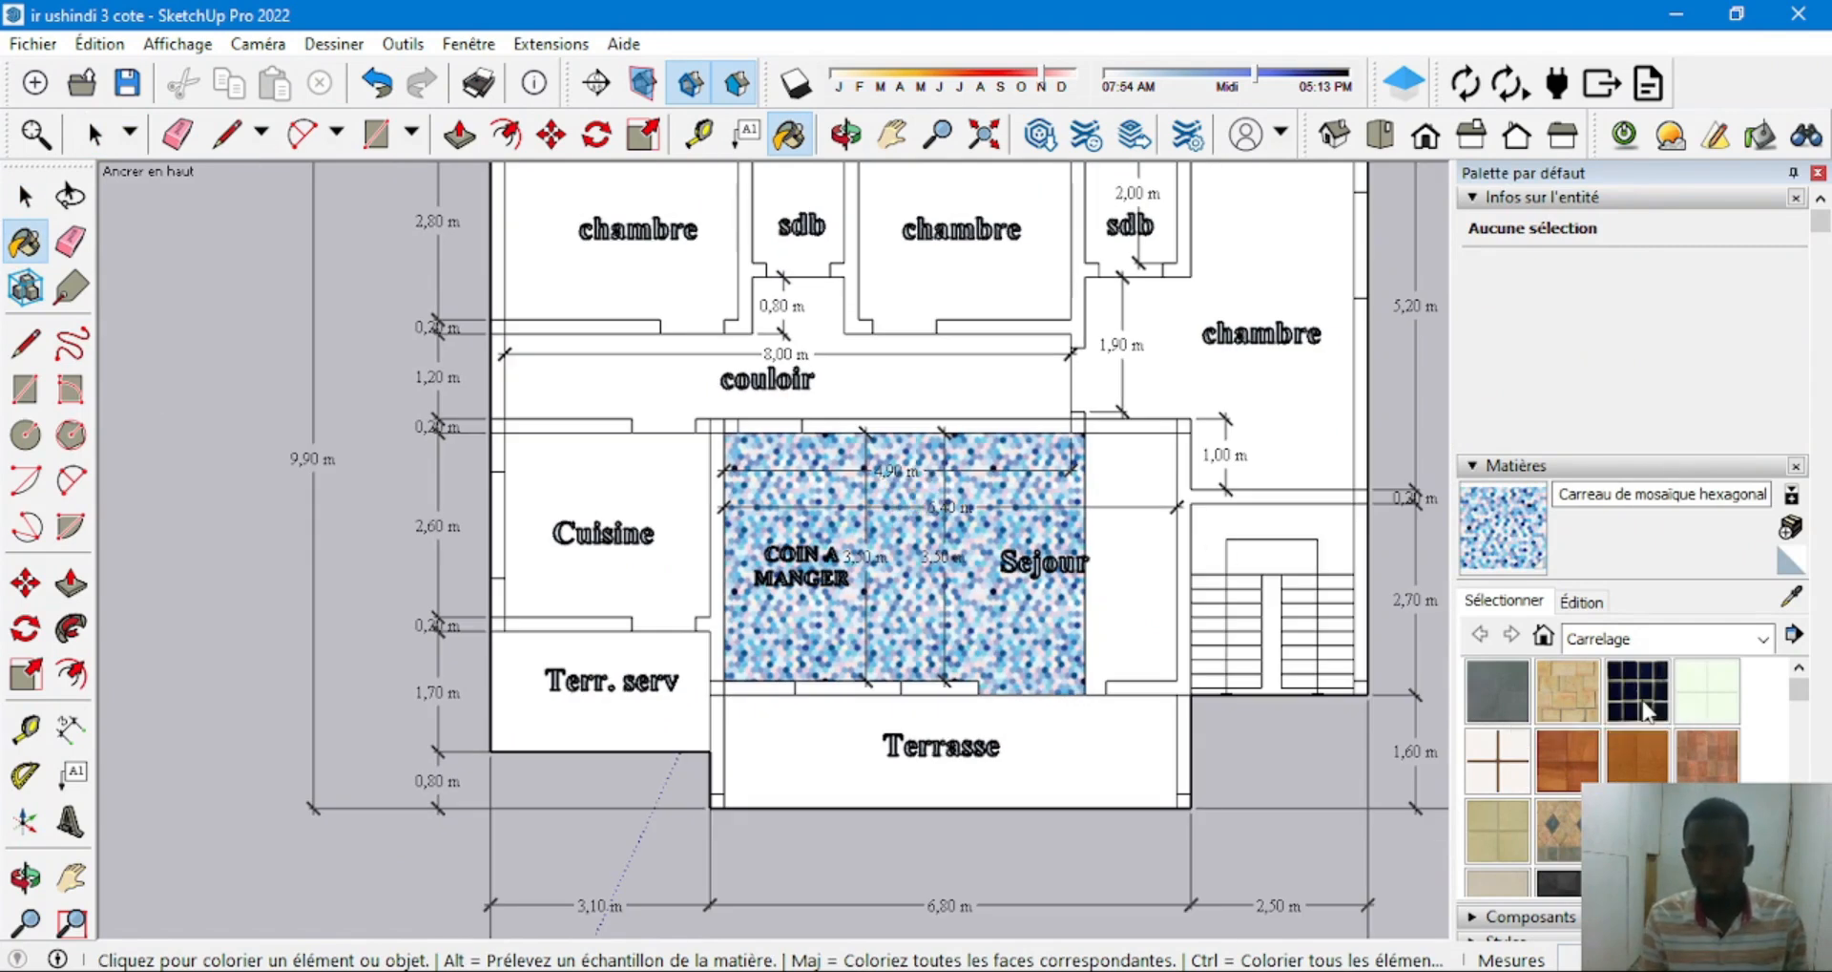
click(1501, 884)
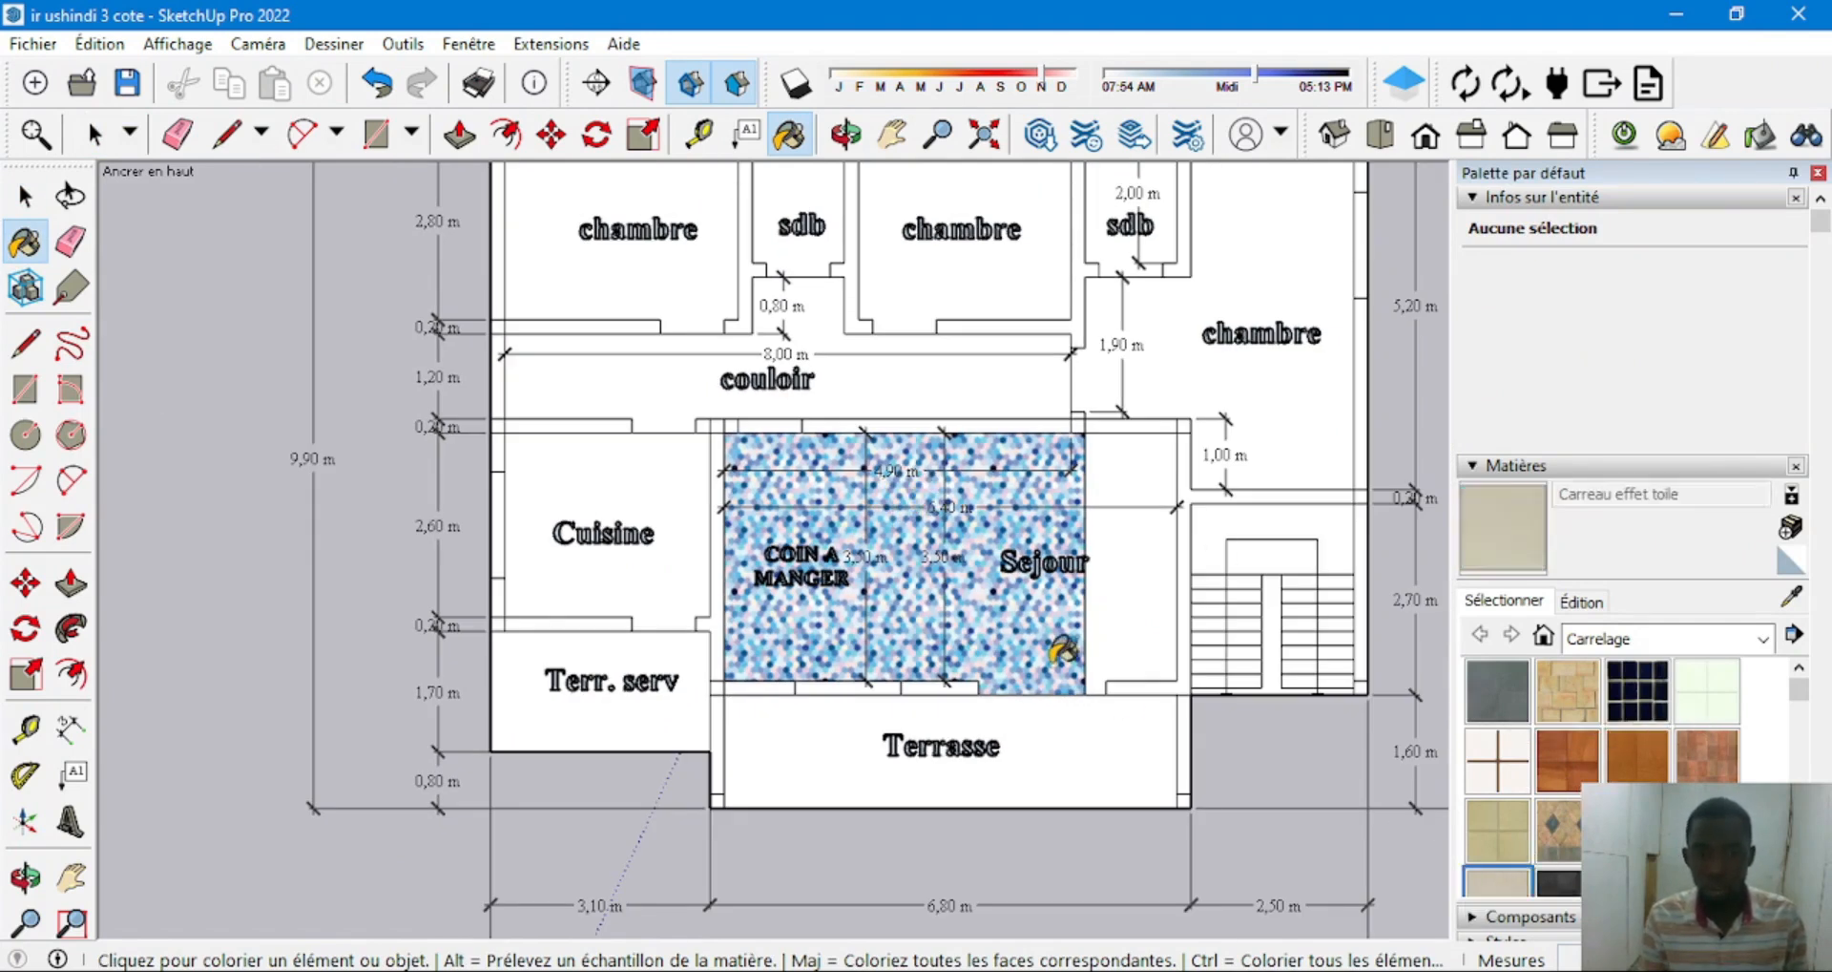
click(1058, 645)
scroll(868, 535, up, 2)
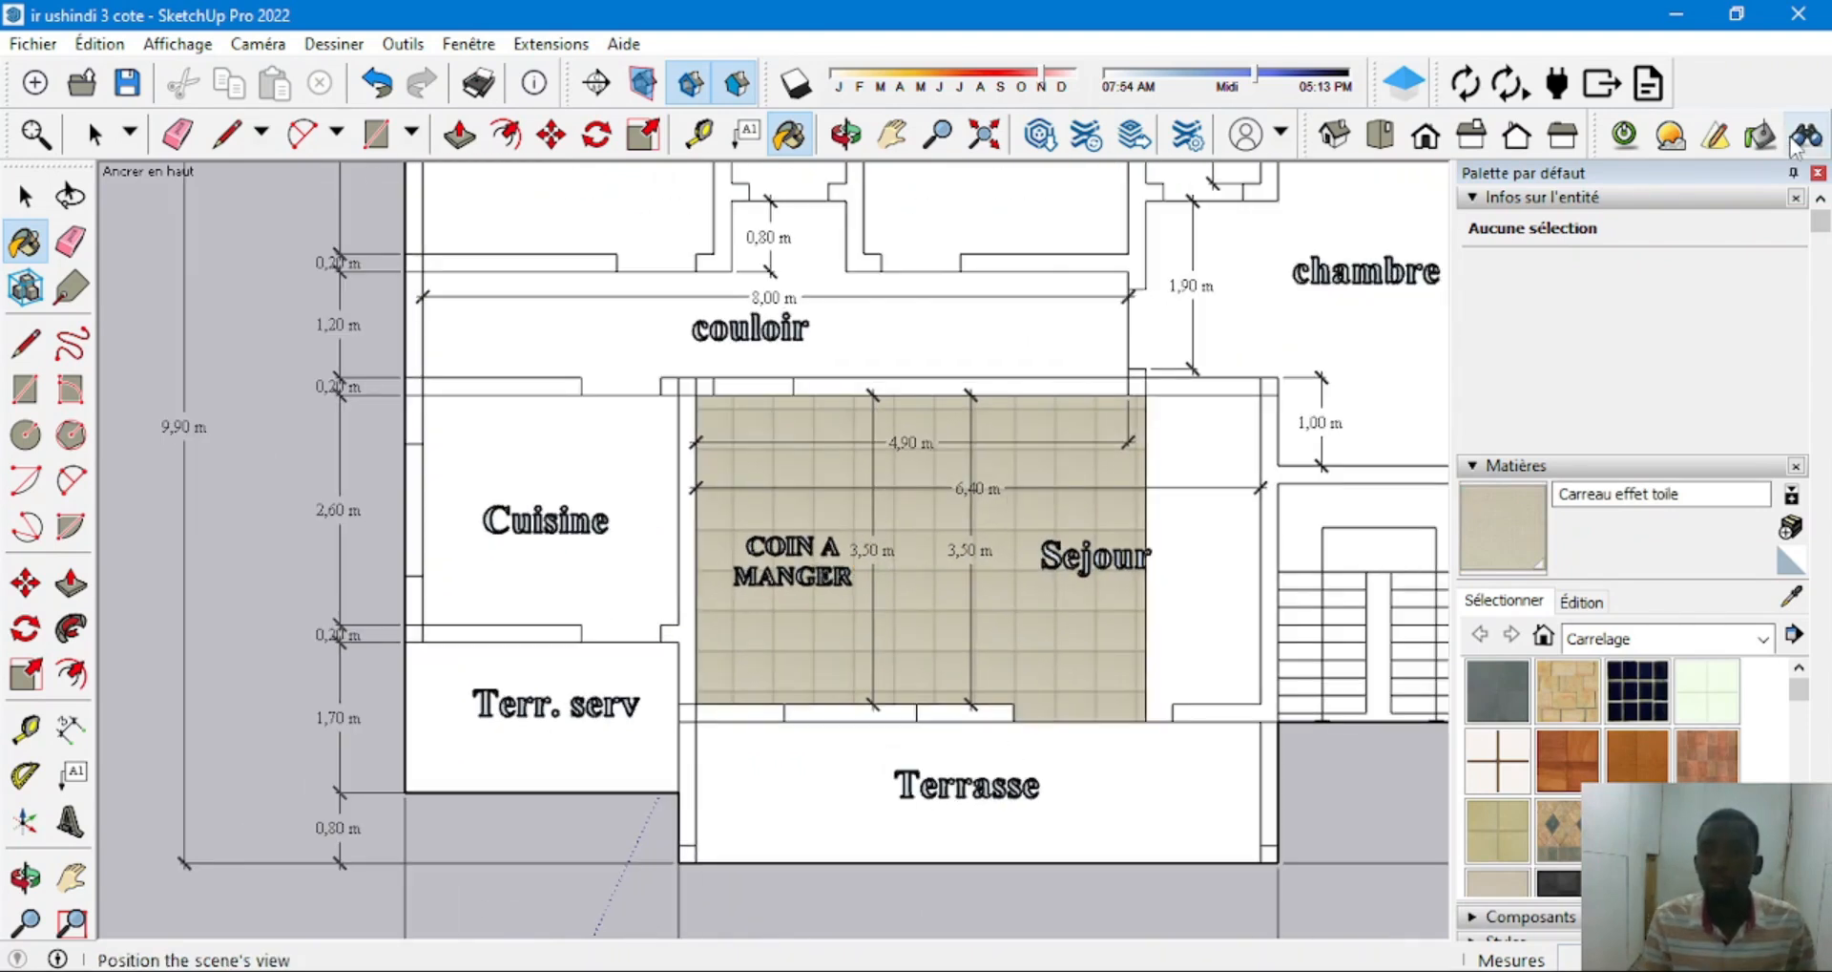
click(1819, 174)
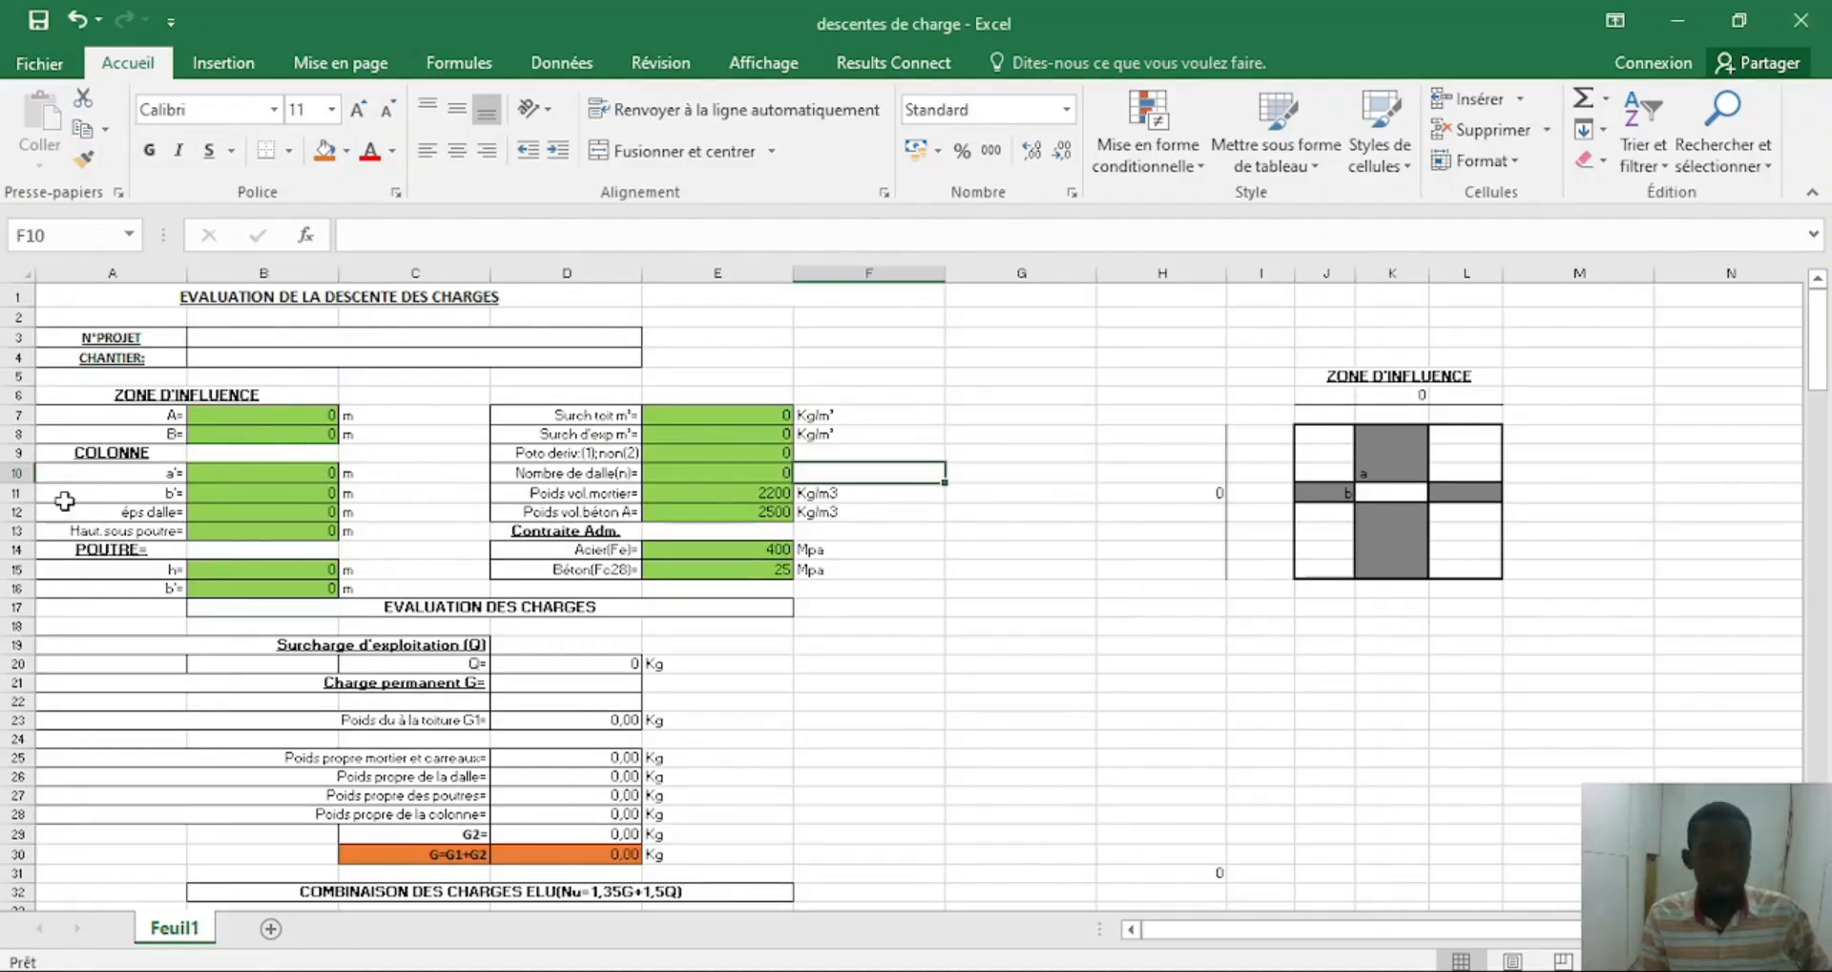
In the Excel load sheet, set the influence zone to A = 4,90 m and B = 3,50 m, consulting the SketchUp plan.
click(278, 419)
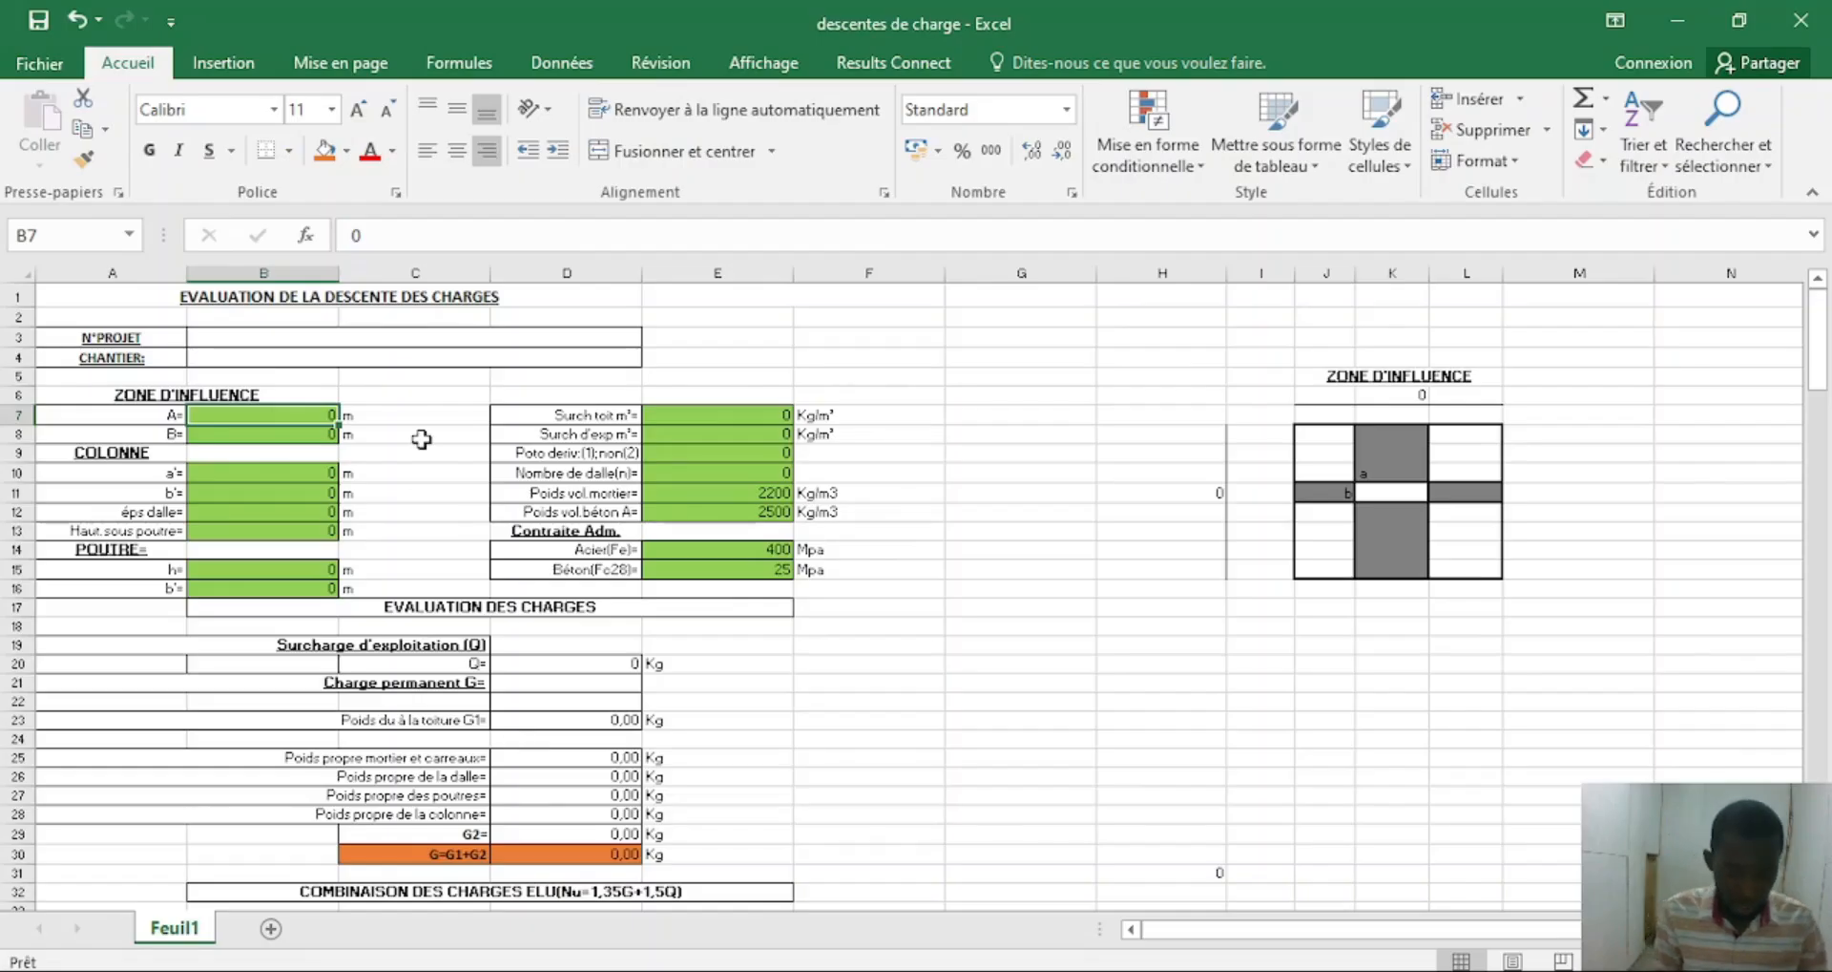
text(4,9)
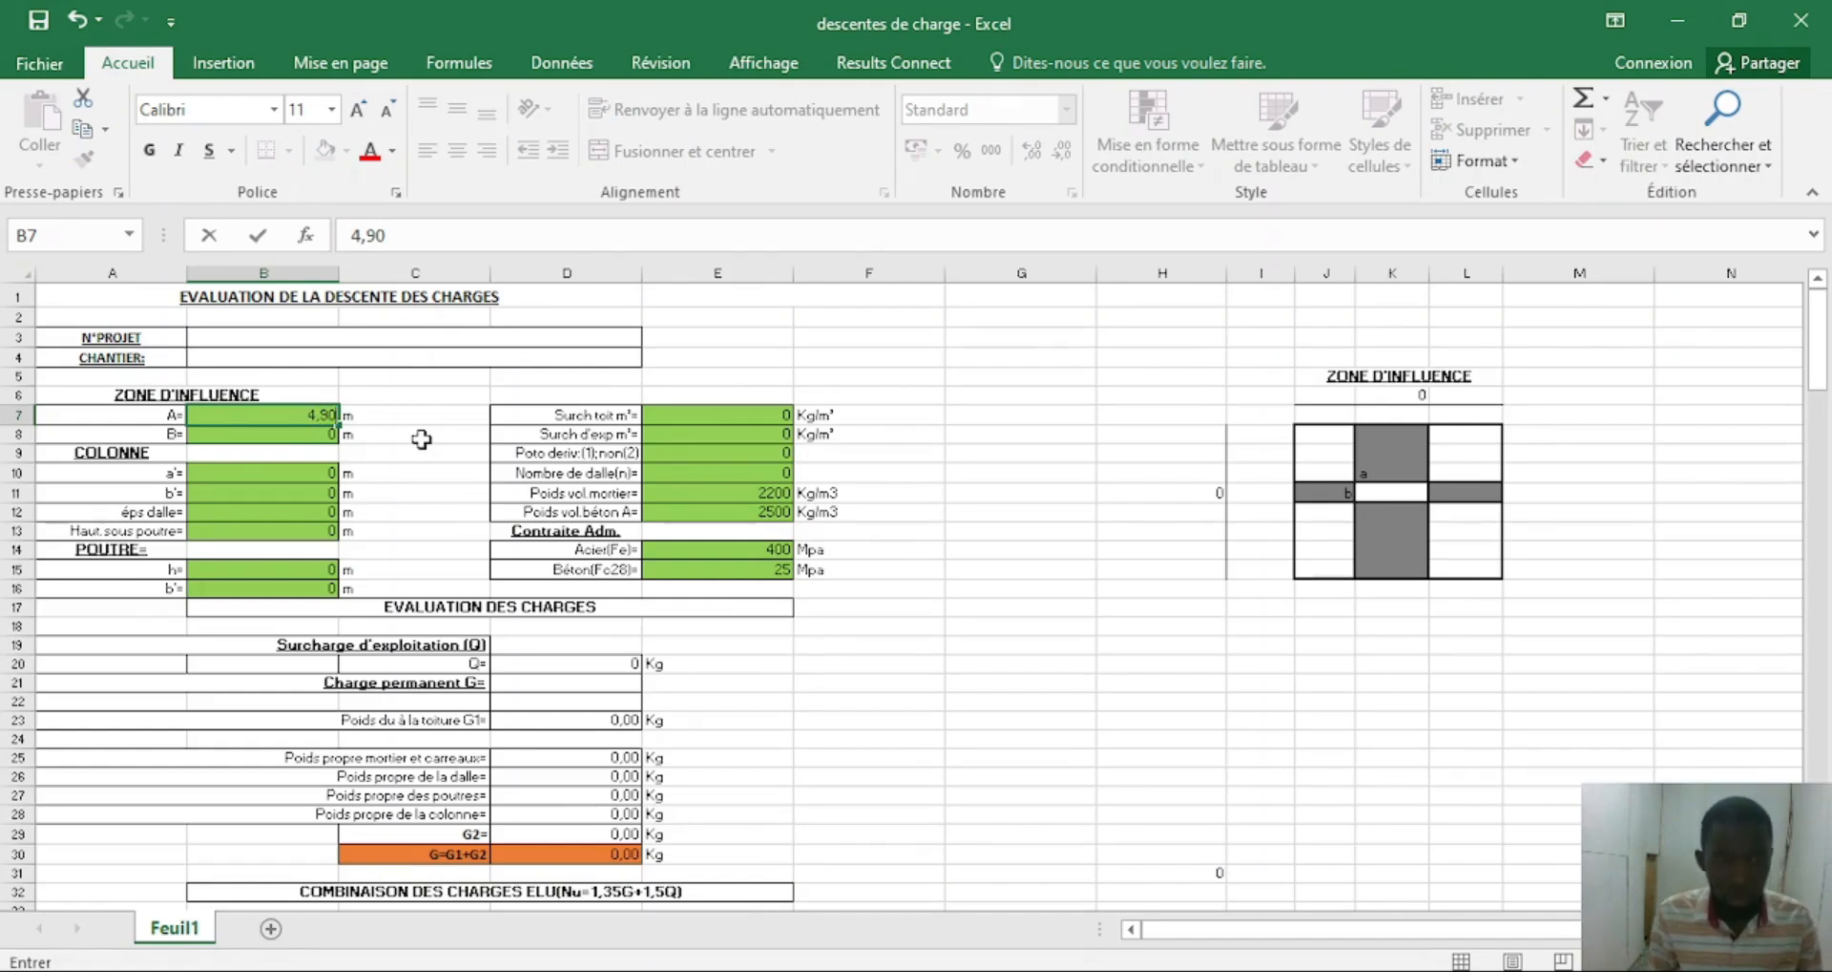
key(Return)
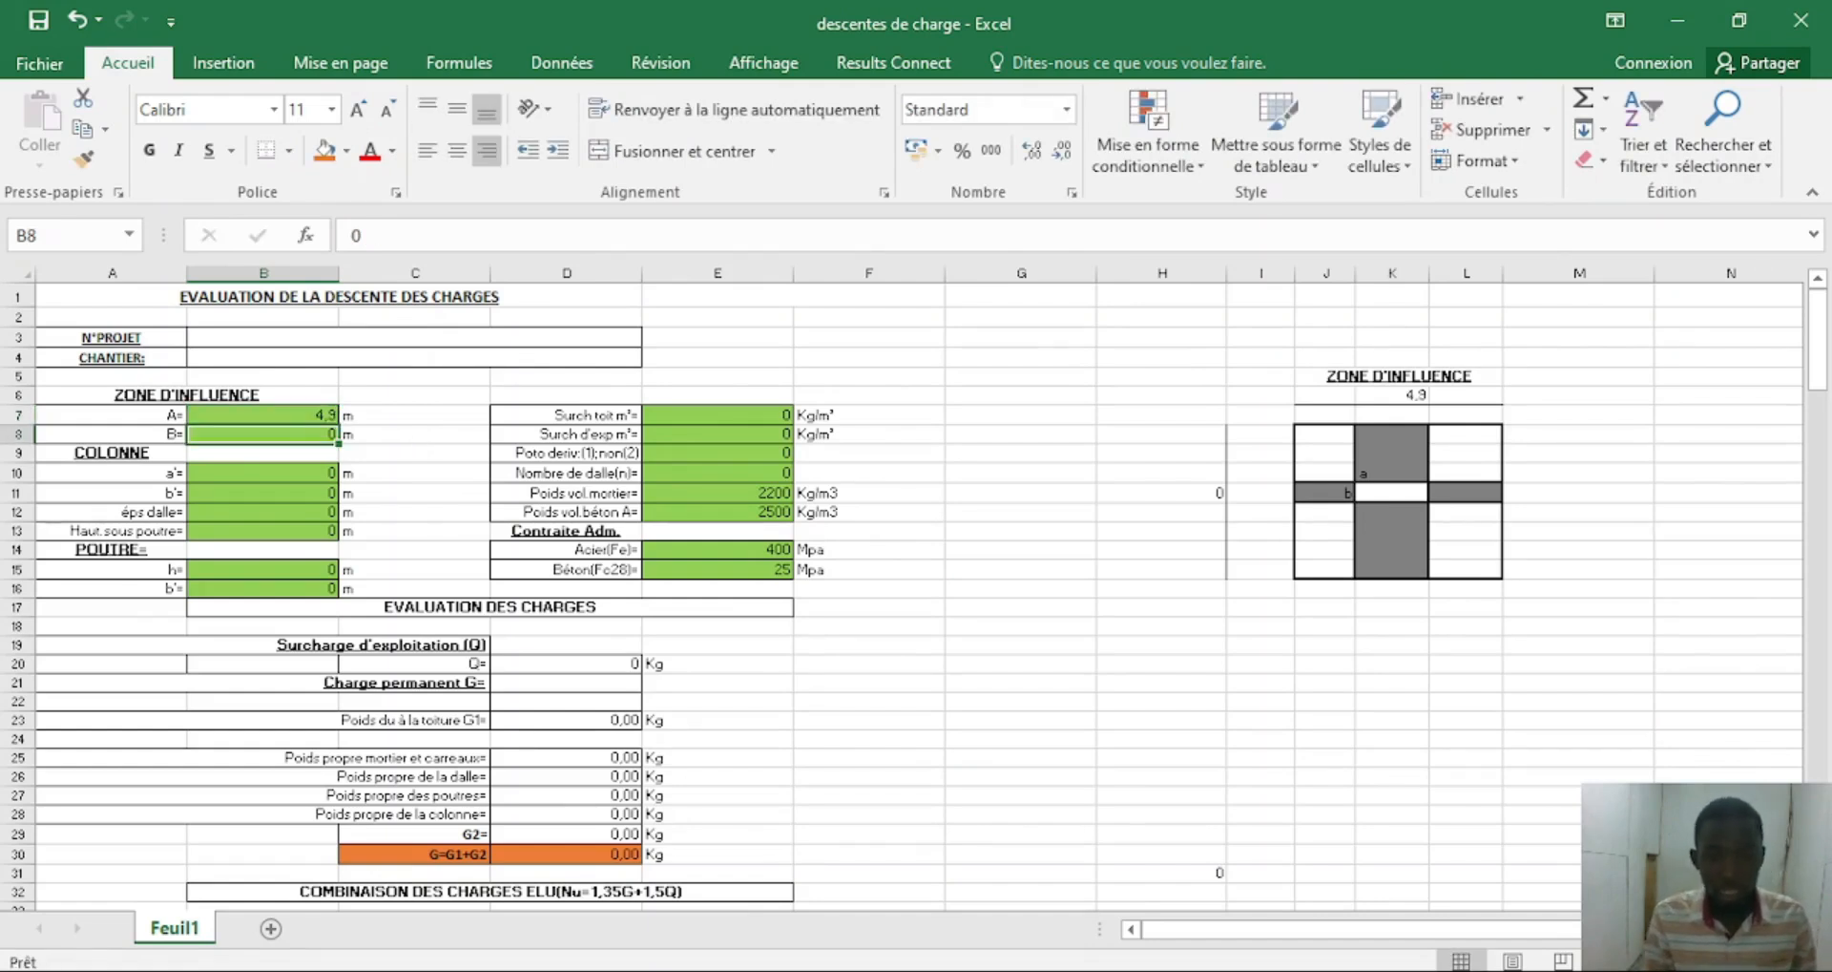
click(954, 887)
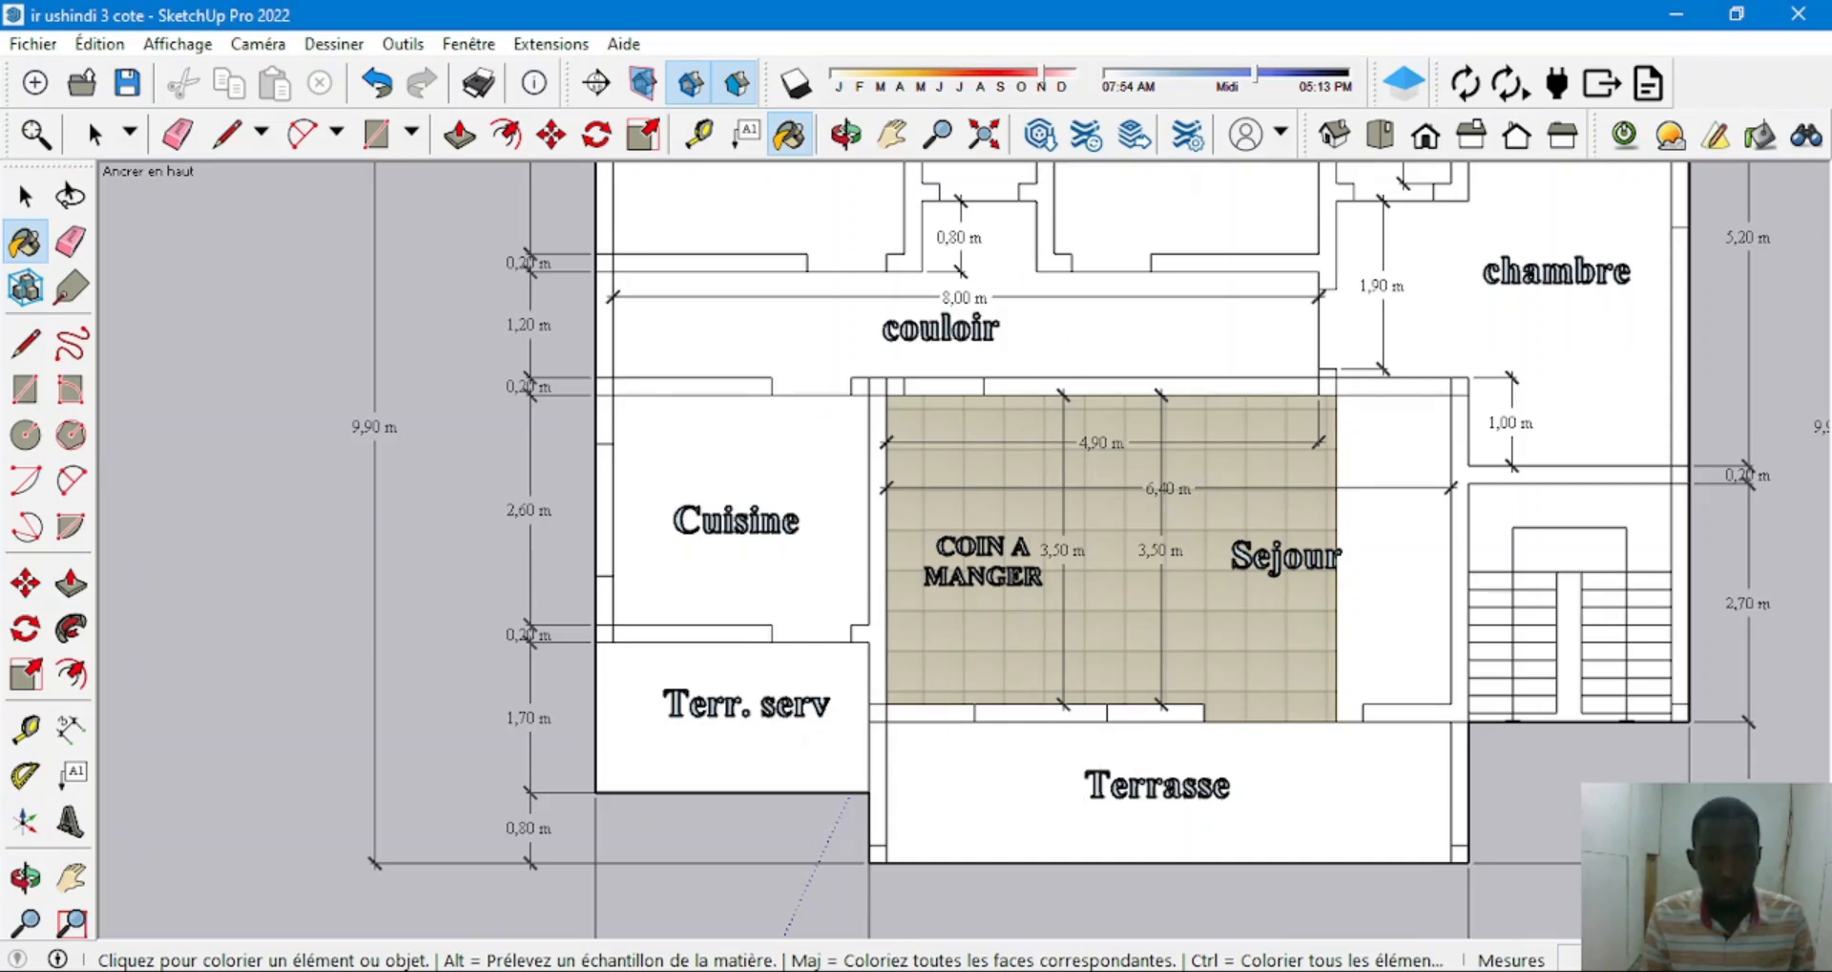
key(alt+Tab)
text(3,)
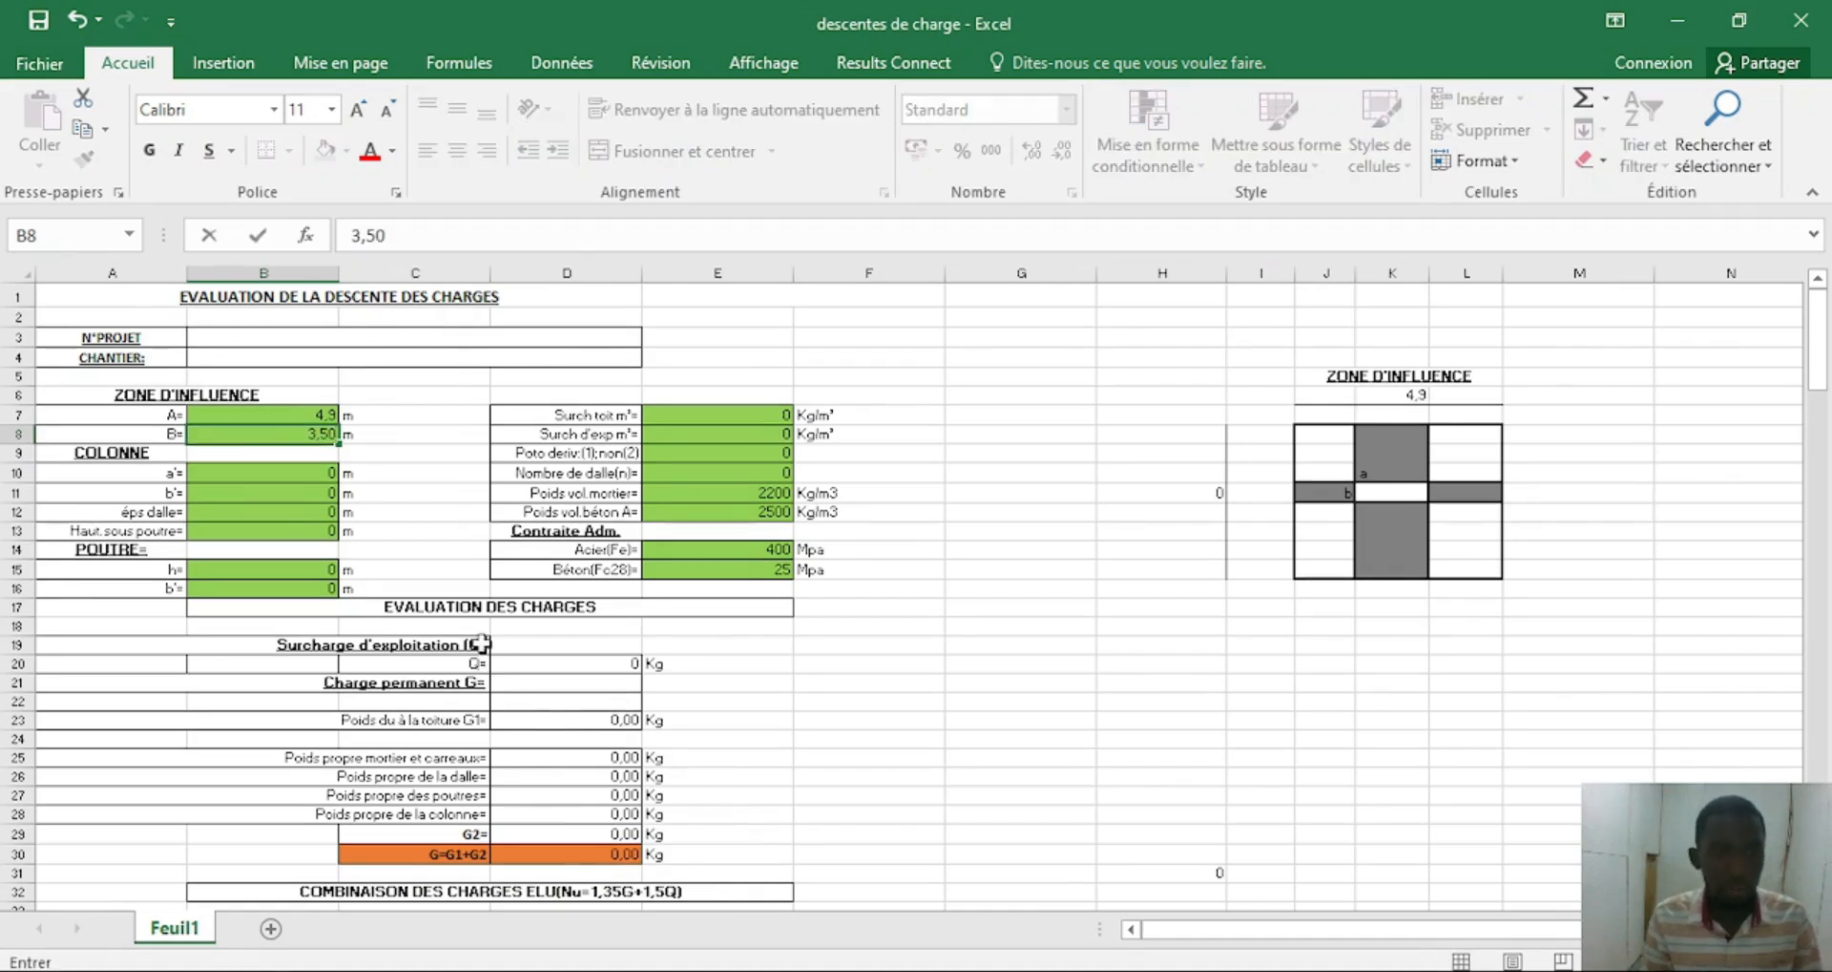
click(327, 468)
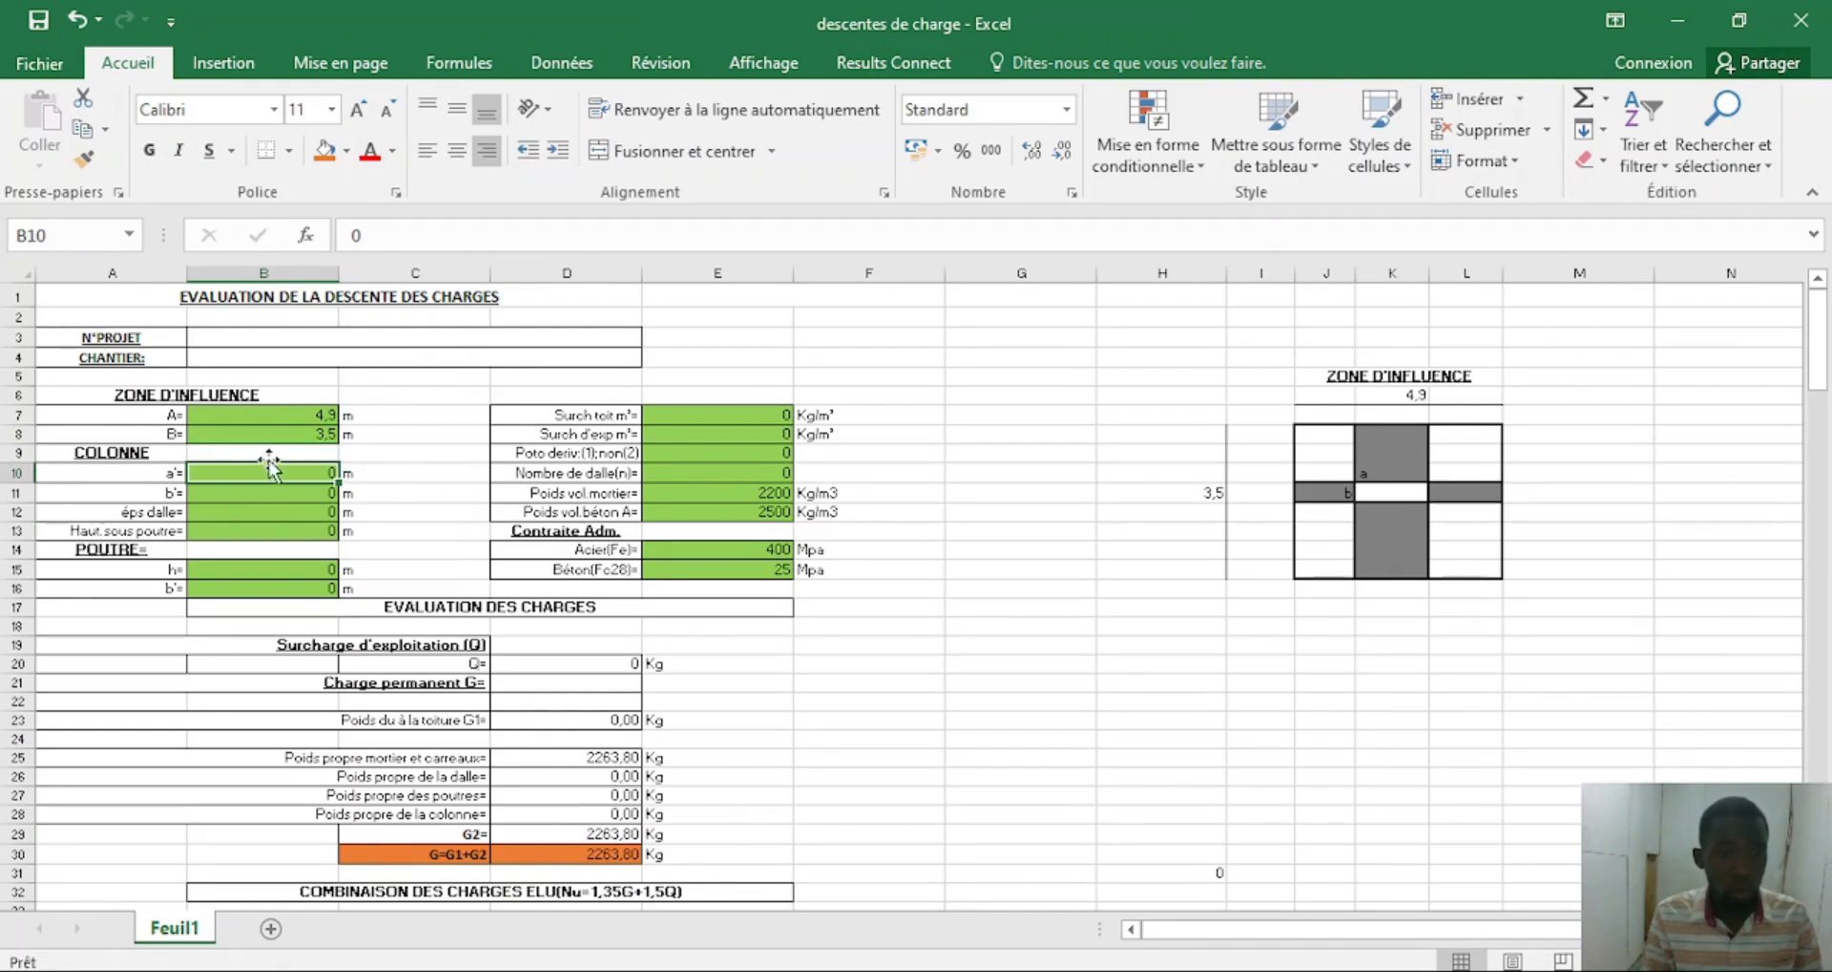
Switch to the Word document Pre_dimensionnement_Beton_Arme and highlight the "20 cm" minimum column width in yellow.
key(alt+Tab)
scroll(796, 601, up, 6)
scroll(804, 606, down, 15)
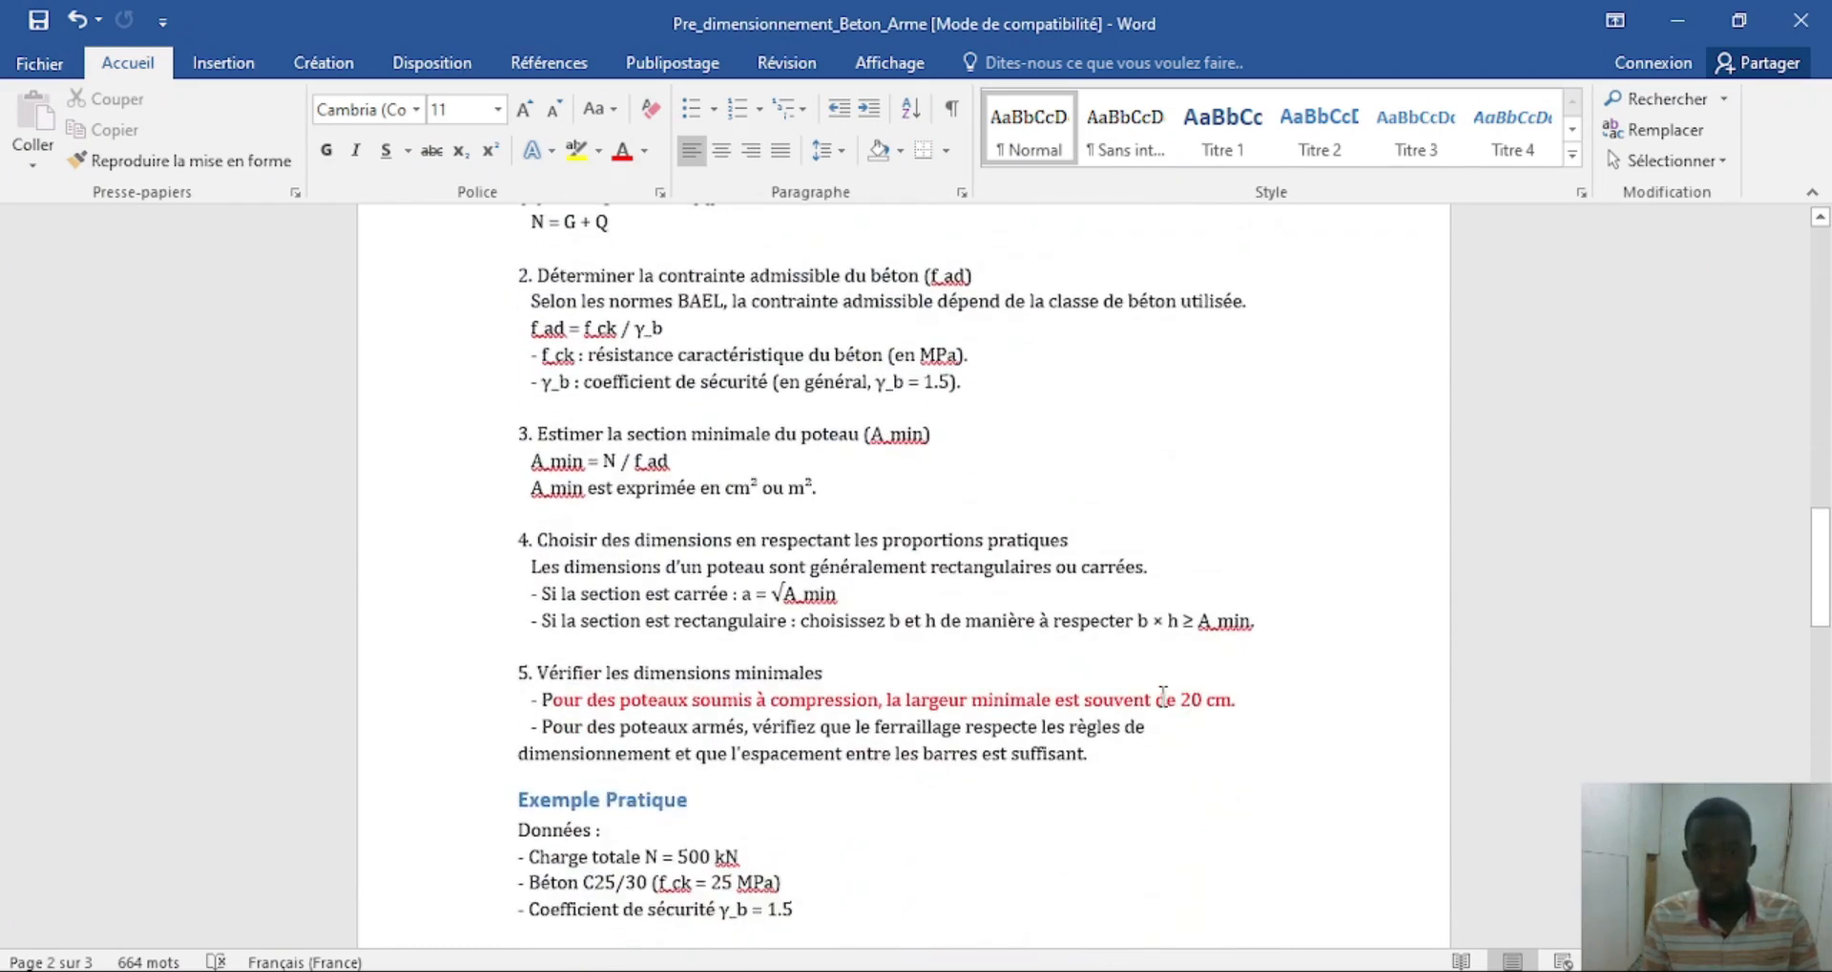
drag(1180, 700, 1232, 700)
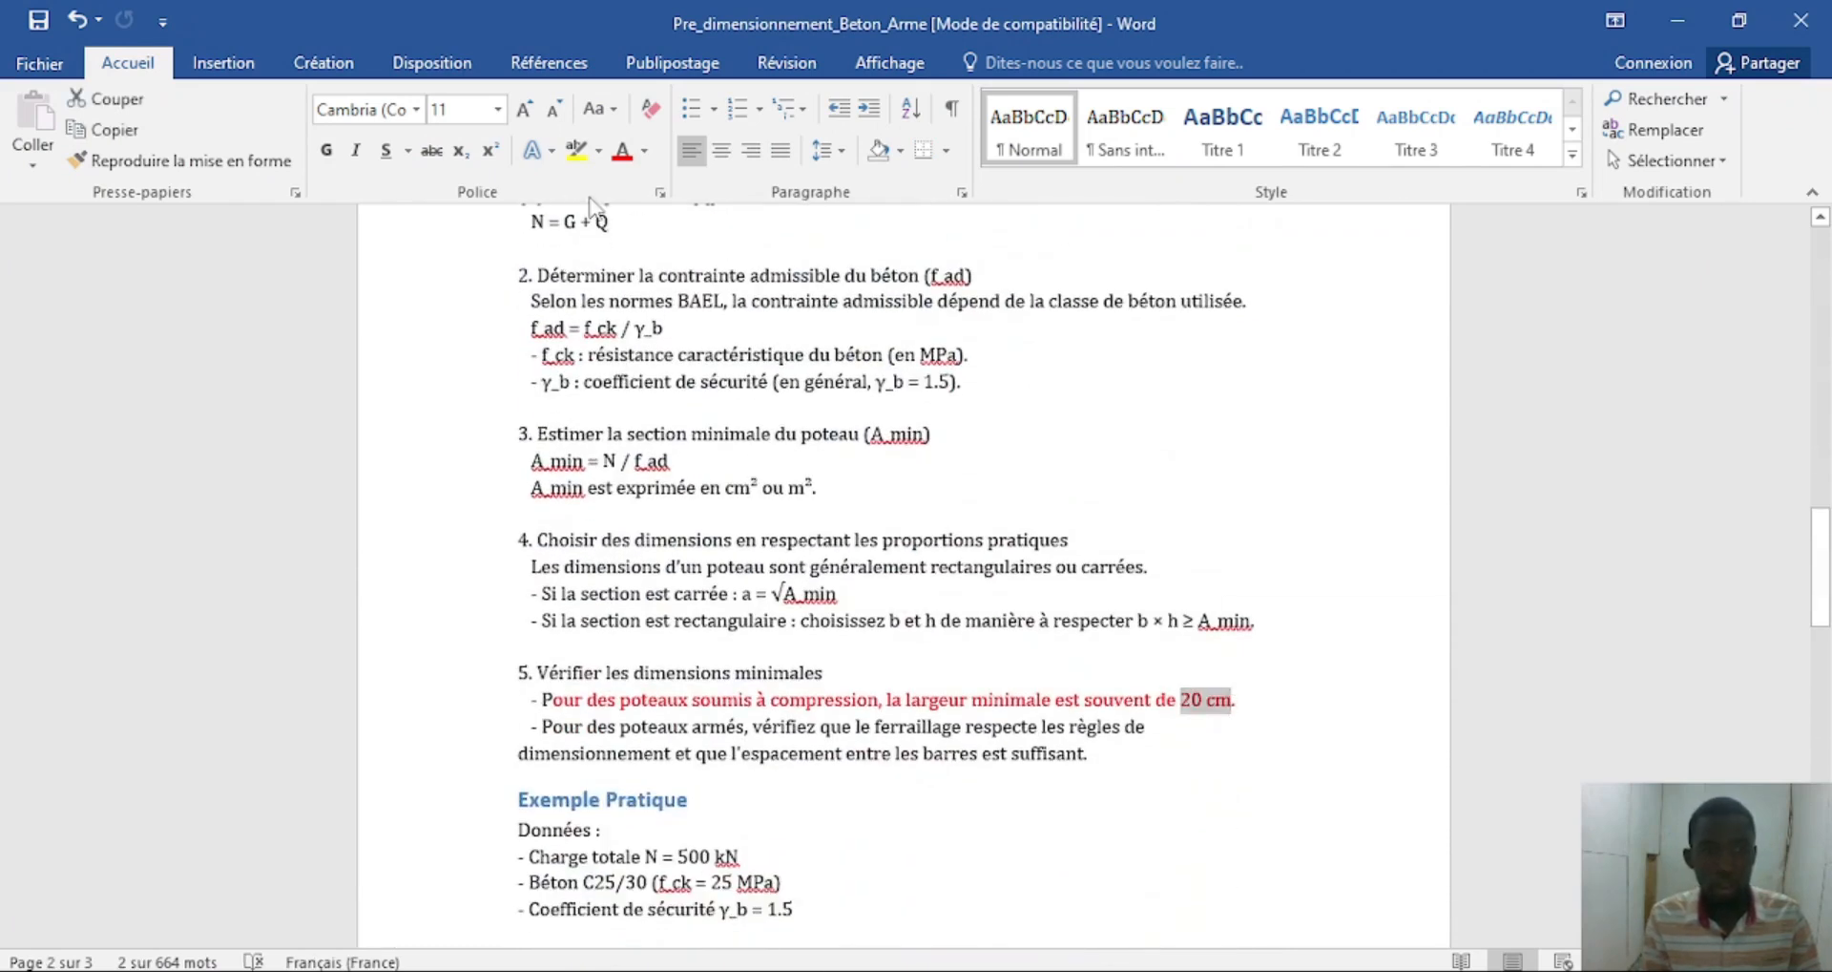
click(576, 151)
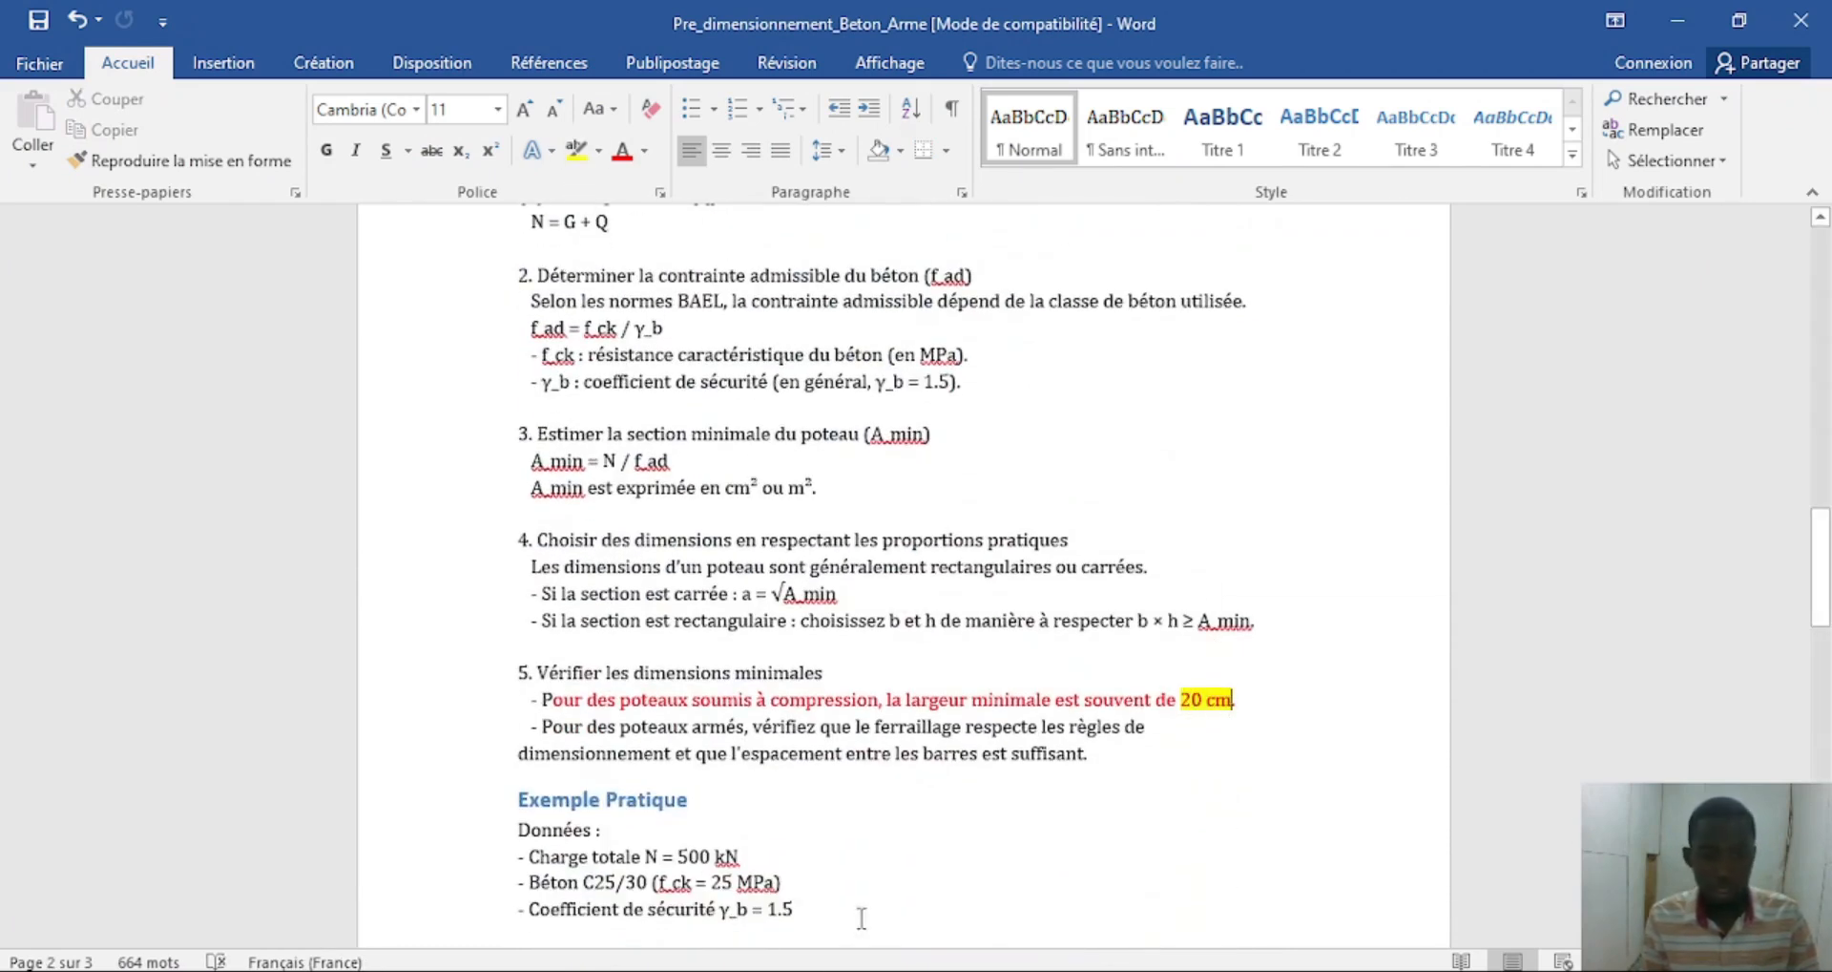
Switch to the Excel load sheet and set both column dimensions, a' and b', to 0,20 m.
key(alt+Tab)
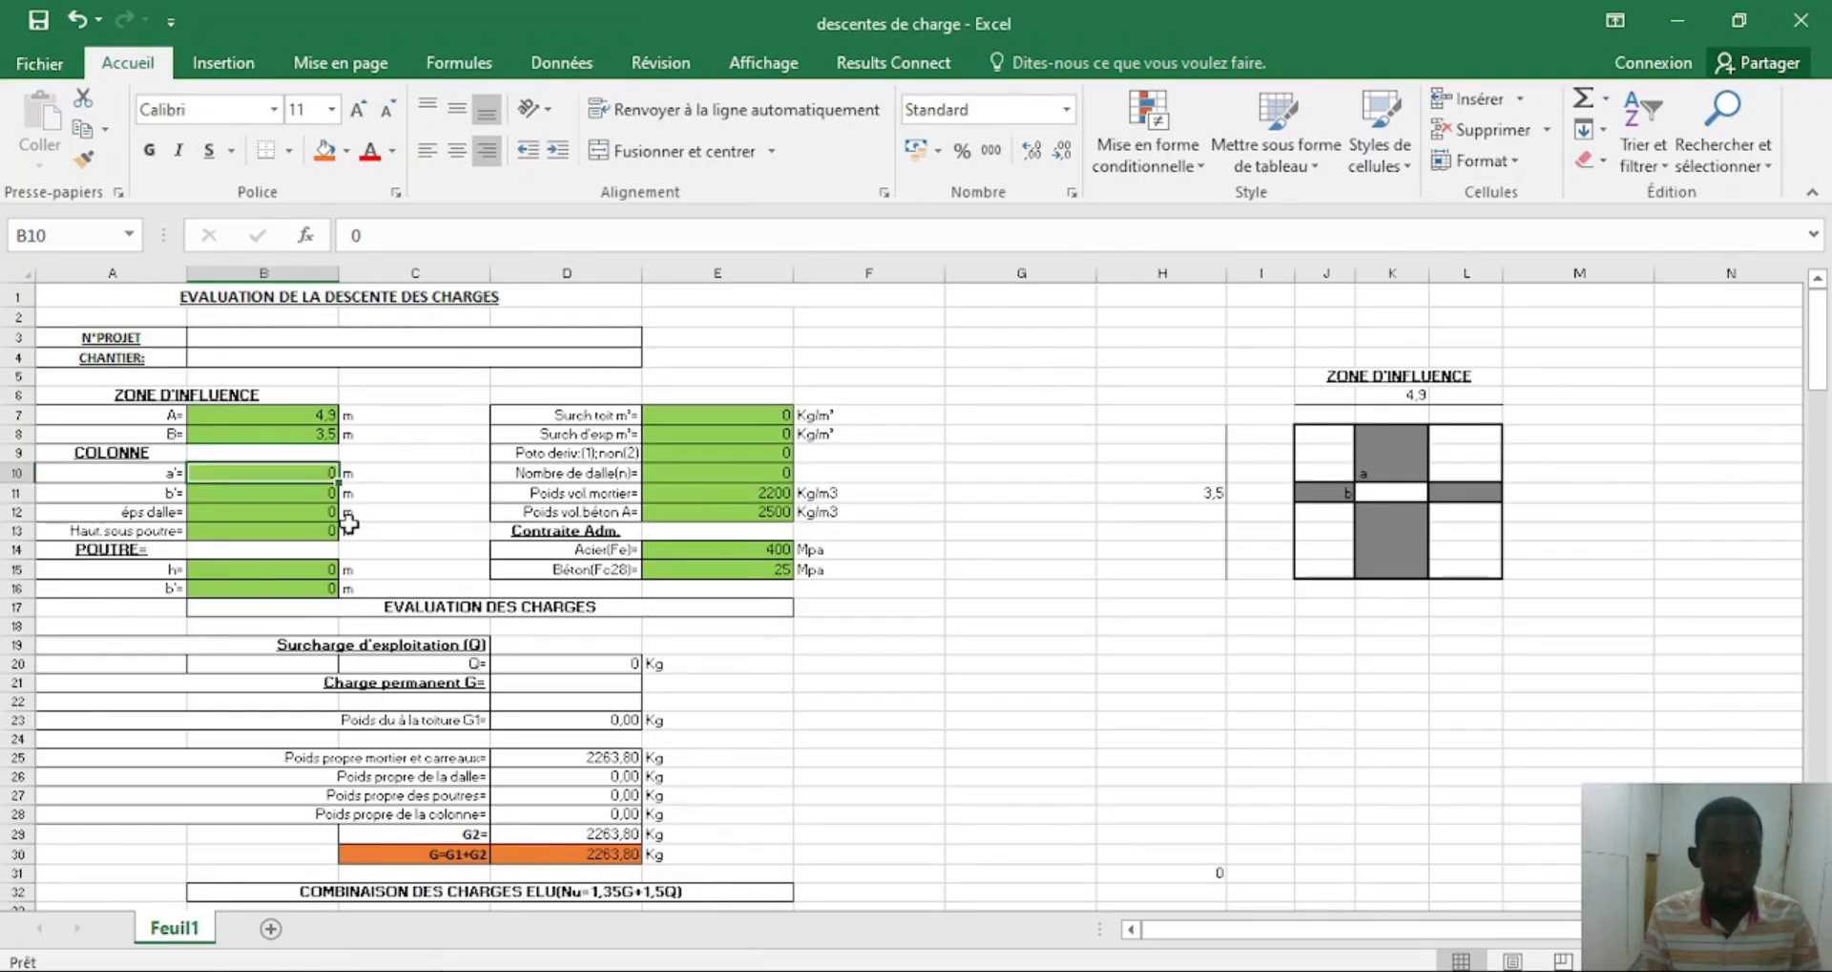
text(0)
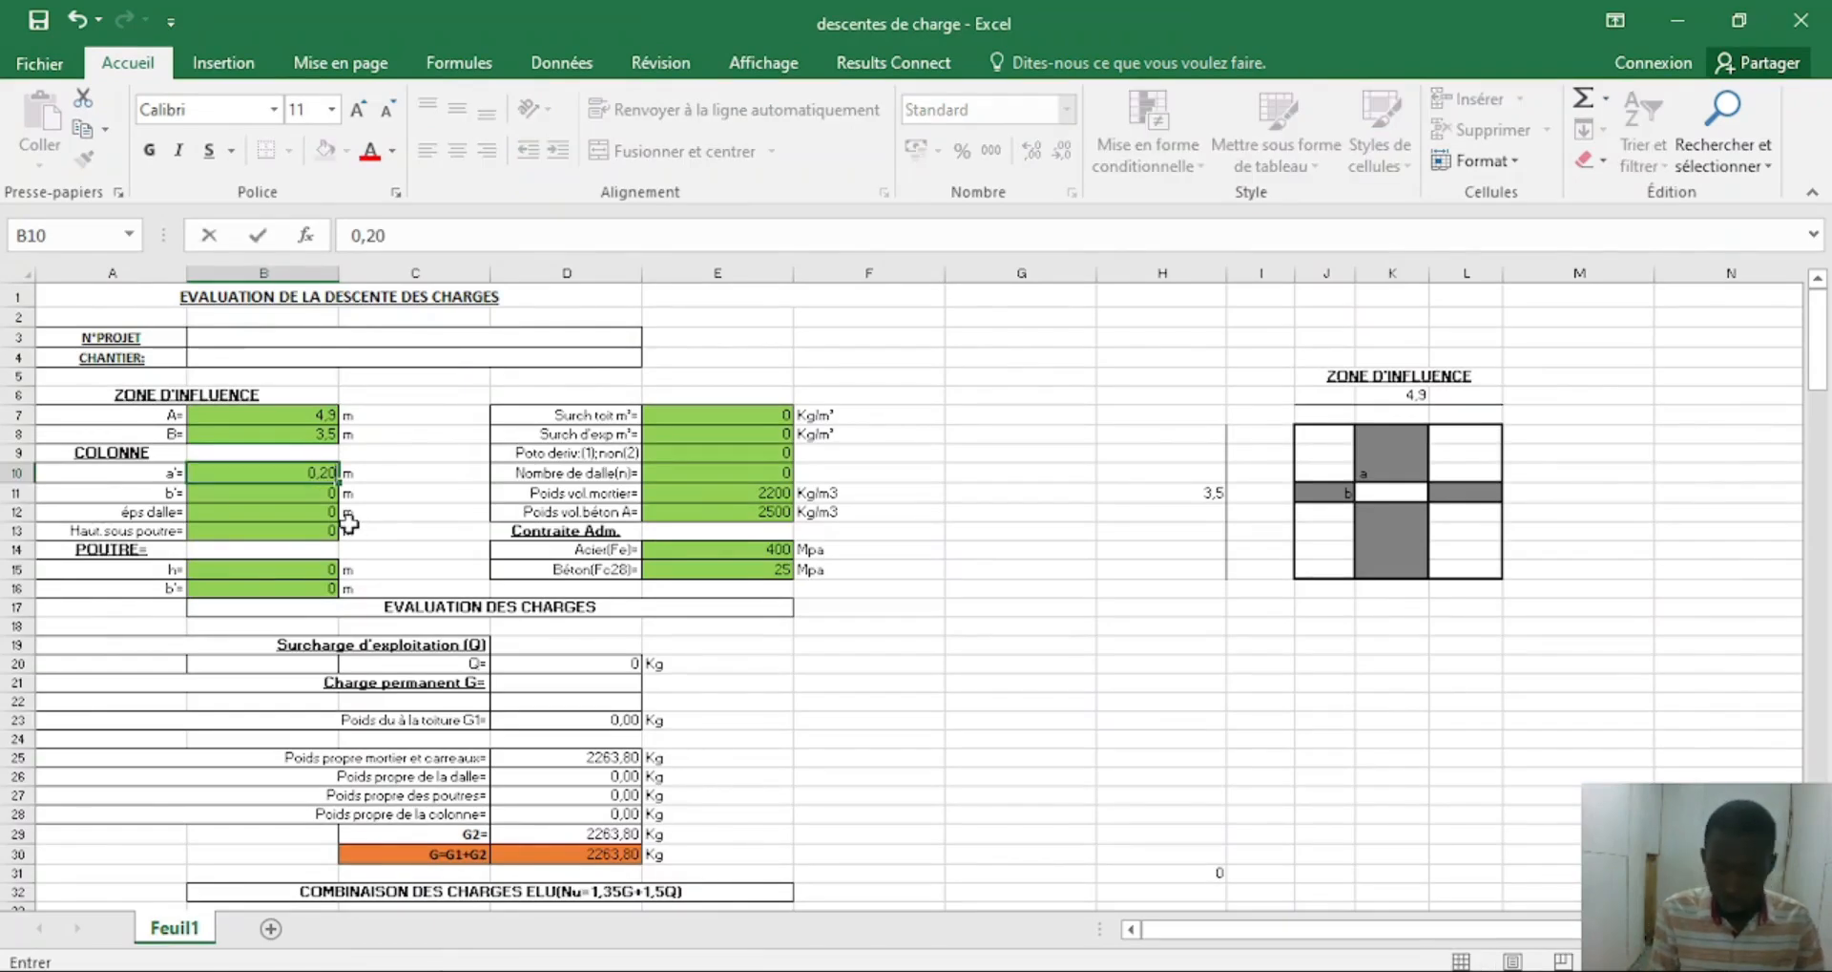
click(290, 497)
text(0,2)
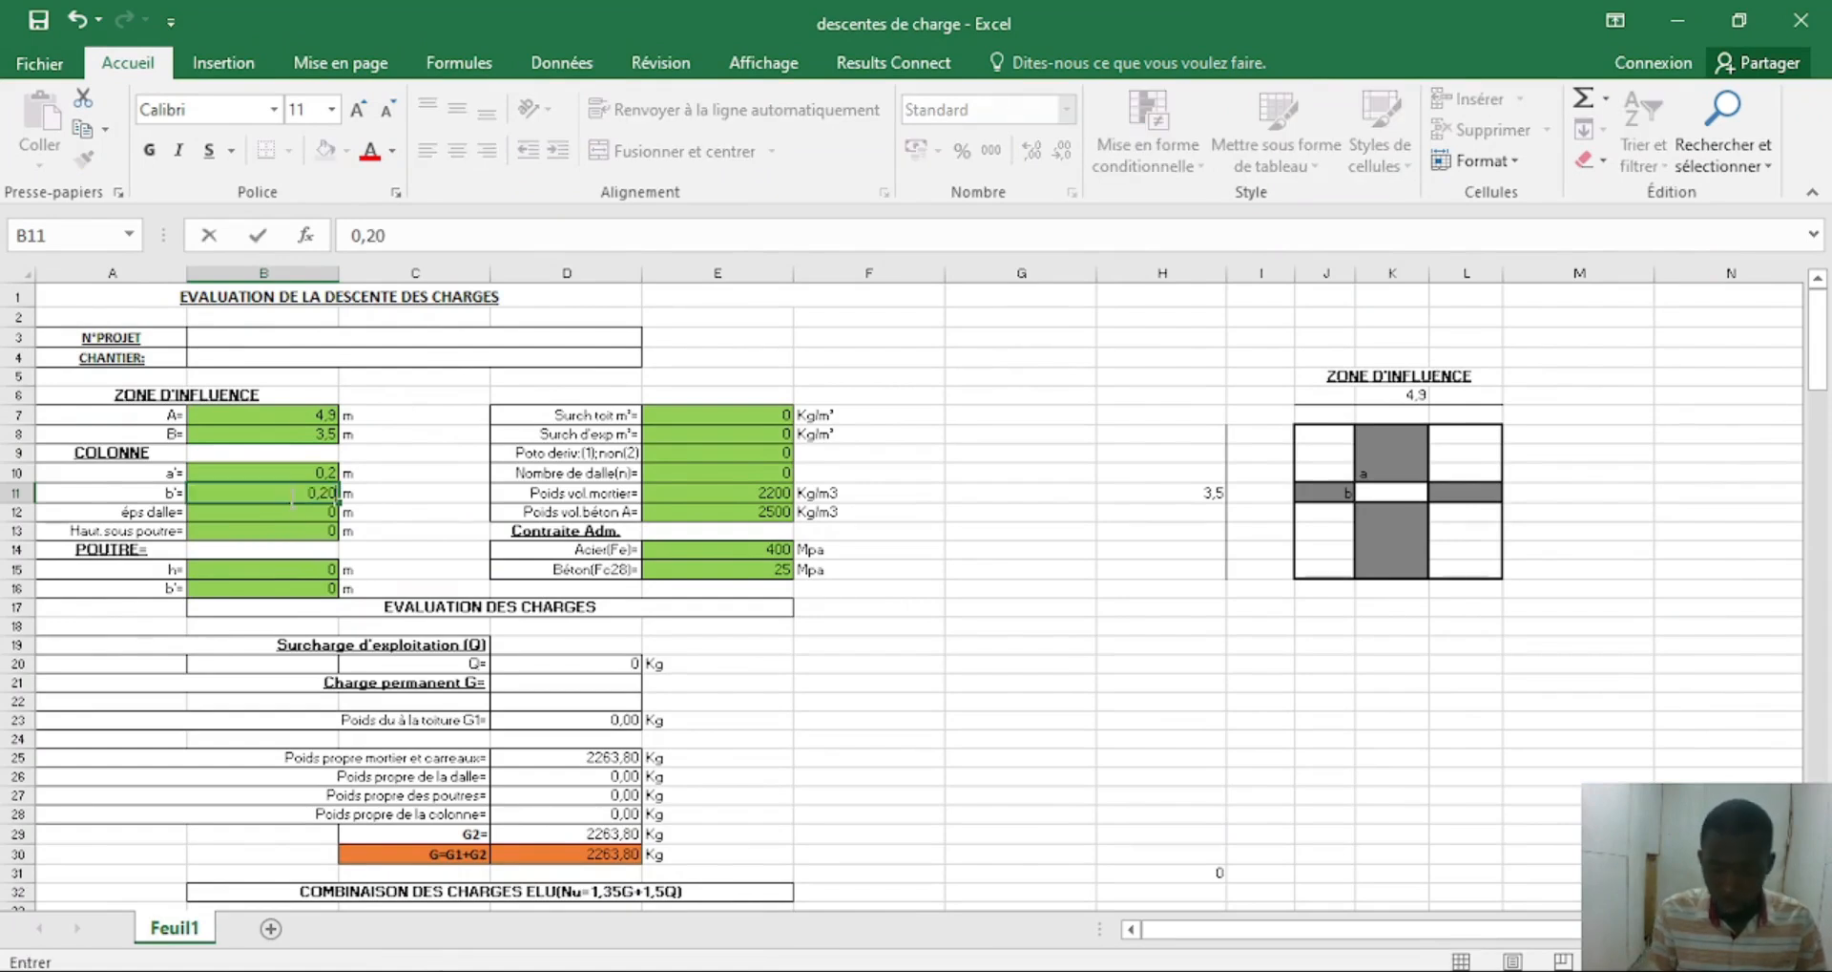
key(Return)
Enlarge the load sheet so the green input cells in columns B and E can be read clearly.
scroll(367, 452, down, 2)
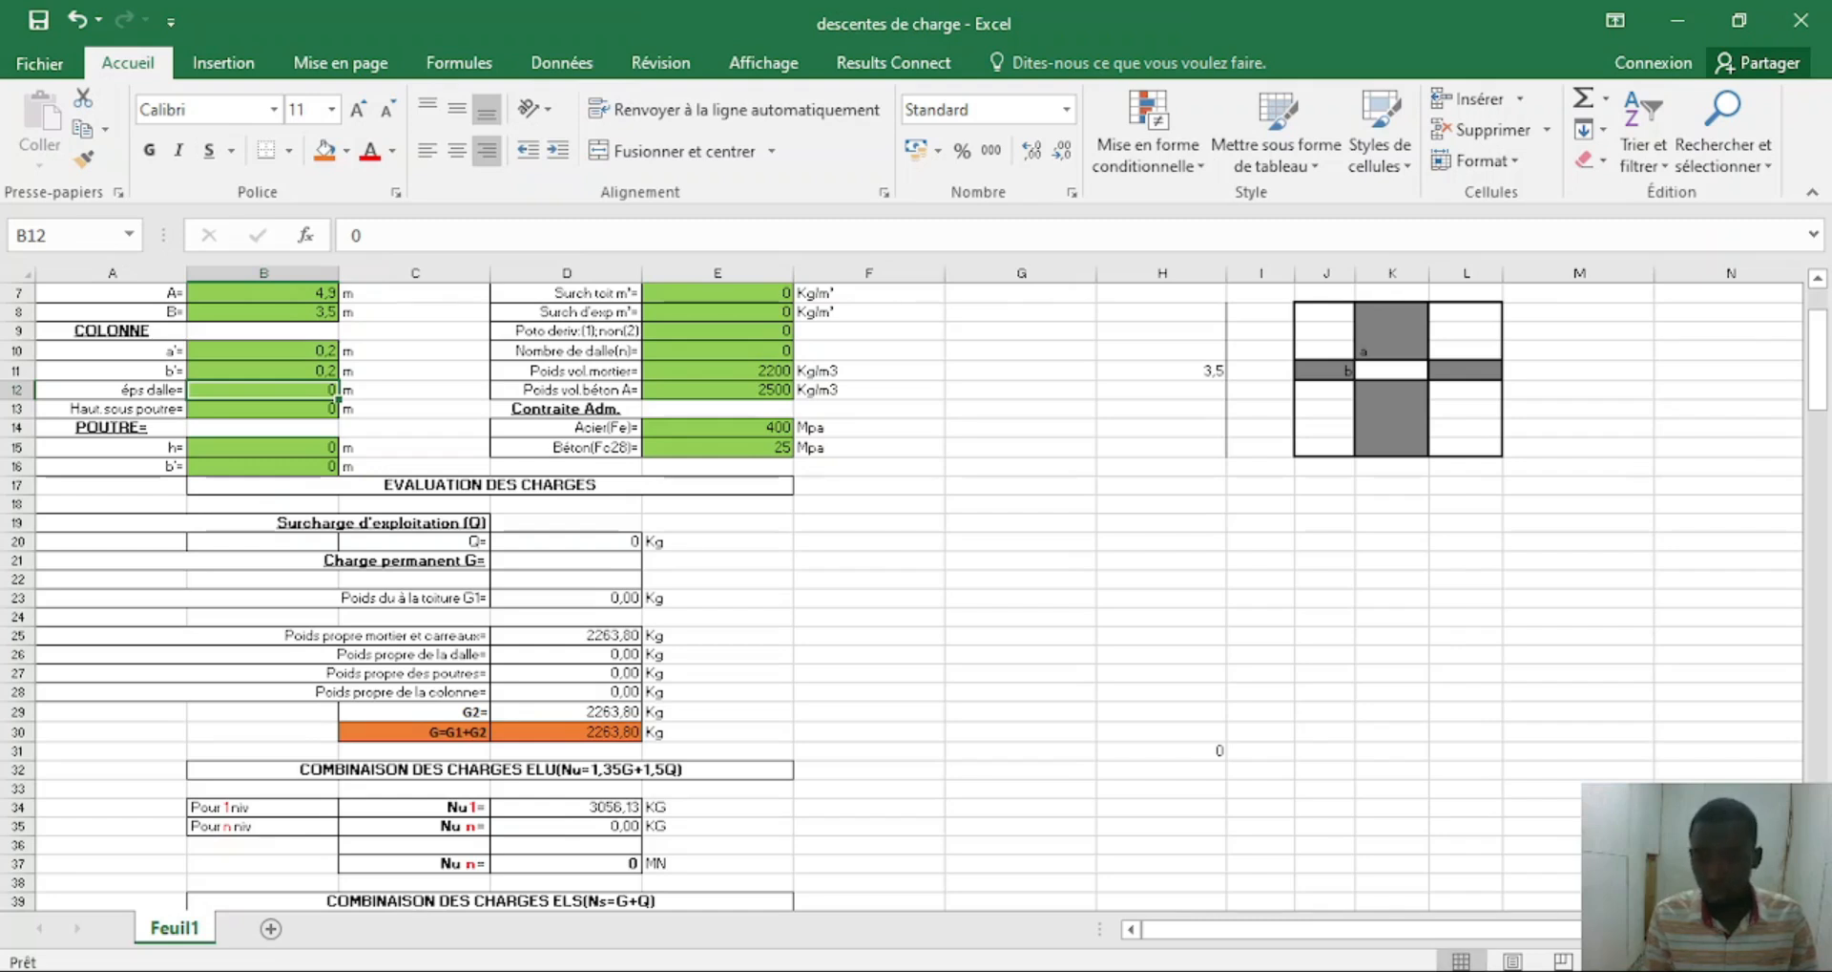
click(1754, 961)
click(1754, 961)
drag(1320, 945, 1294, 945)
scroll(131, 418, up, 2)
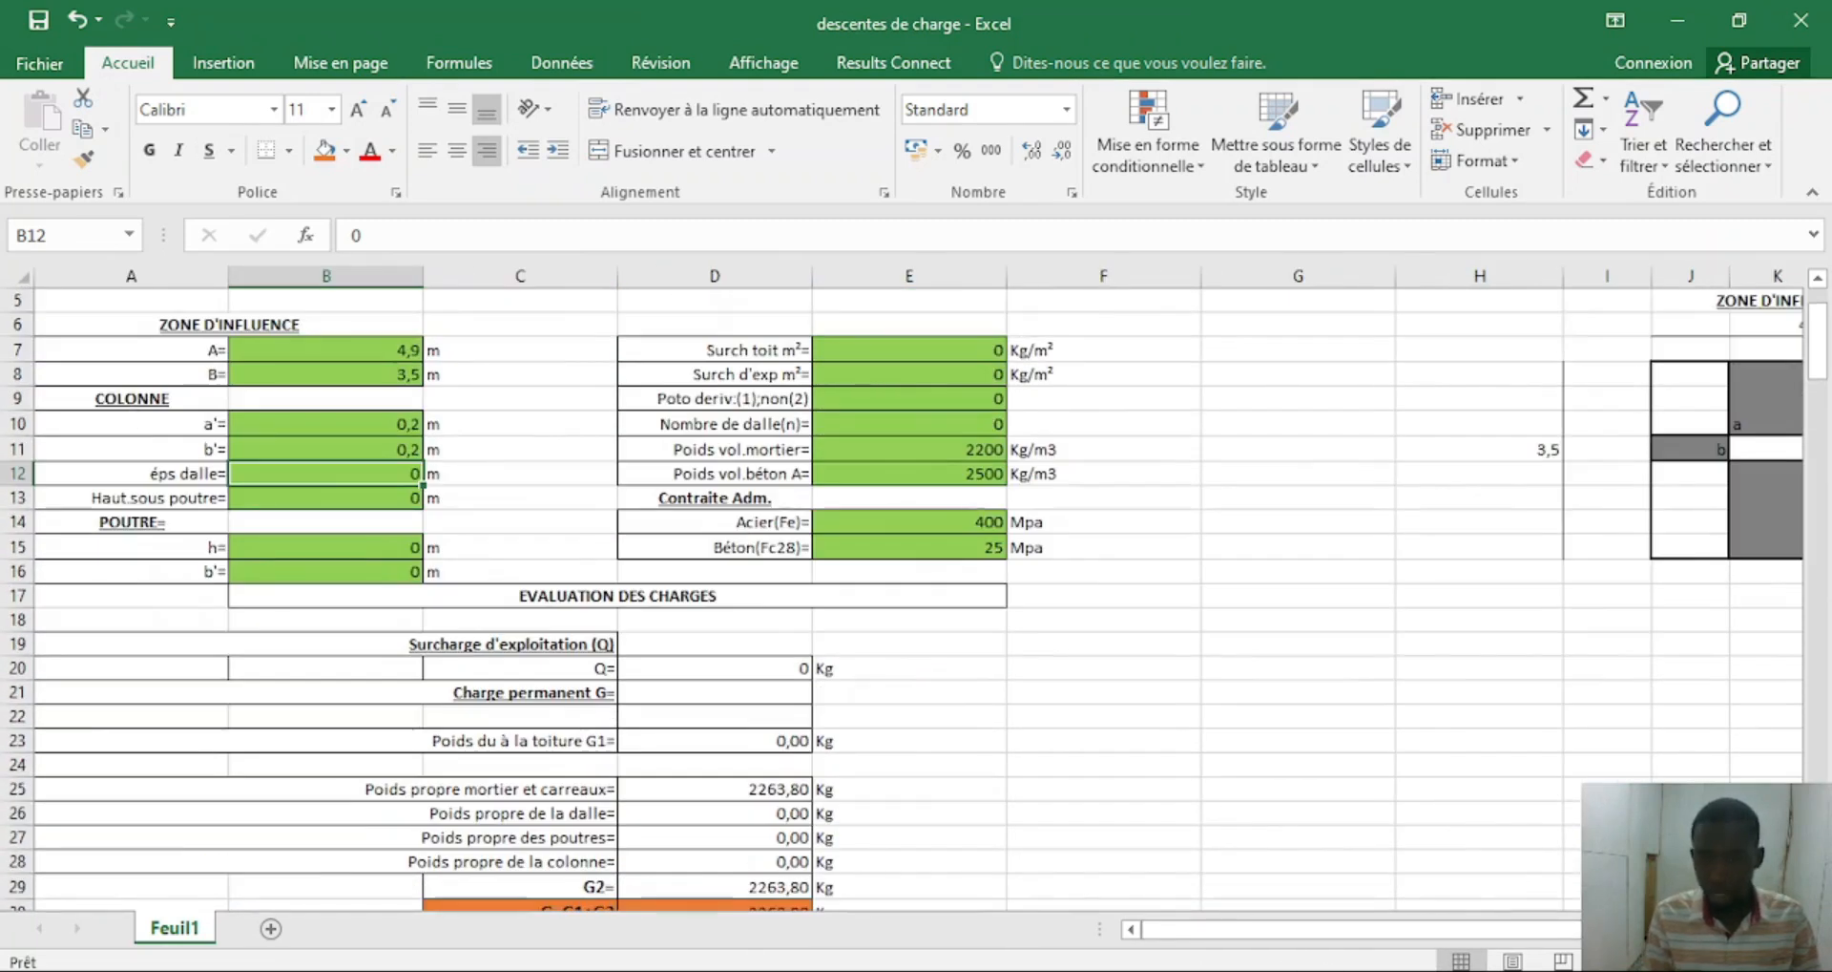
click(1754, 961)
click(1754, 961)
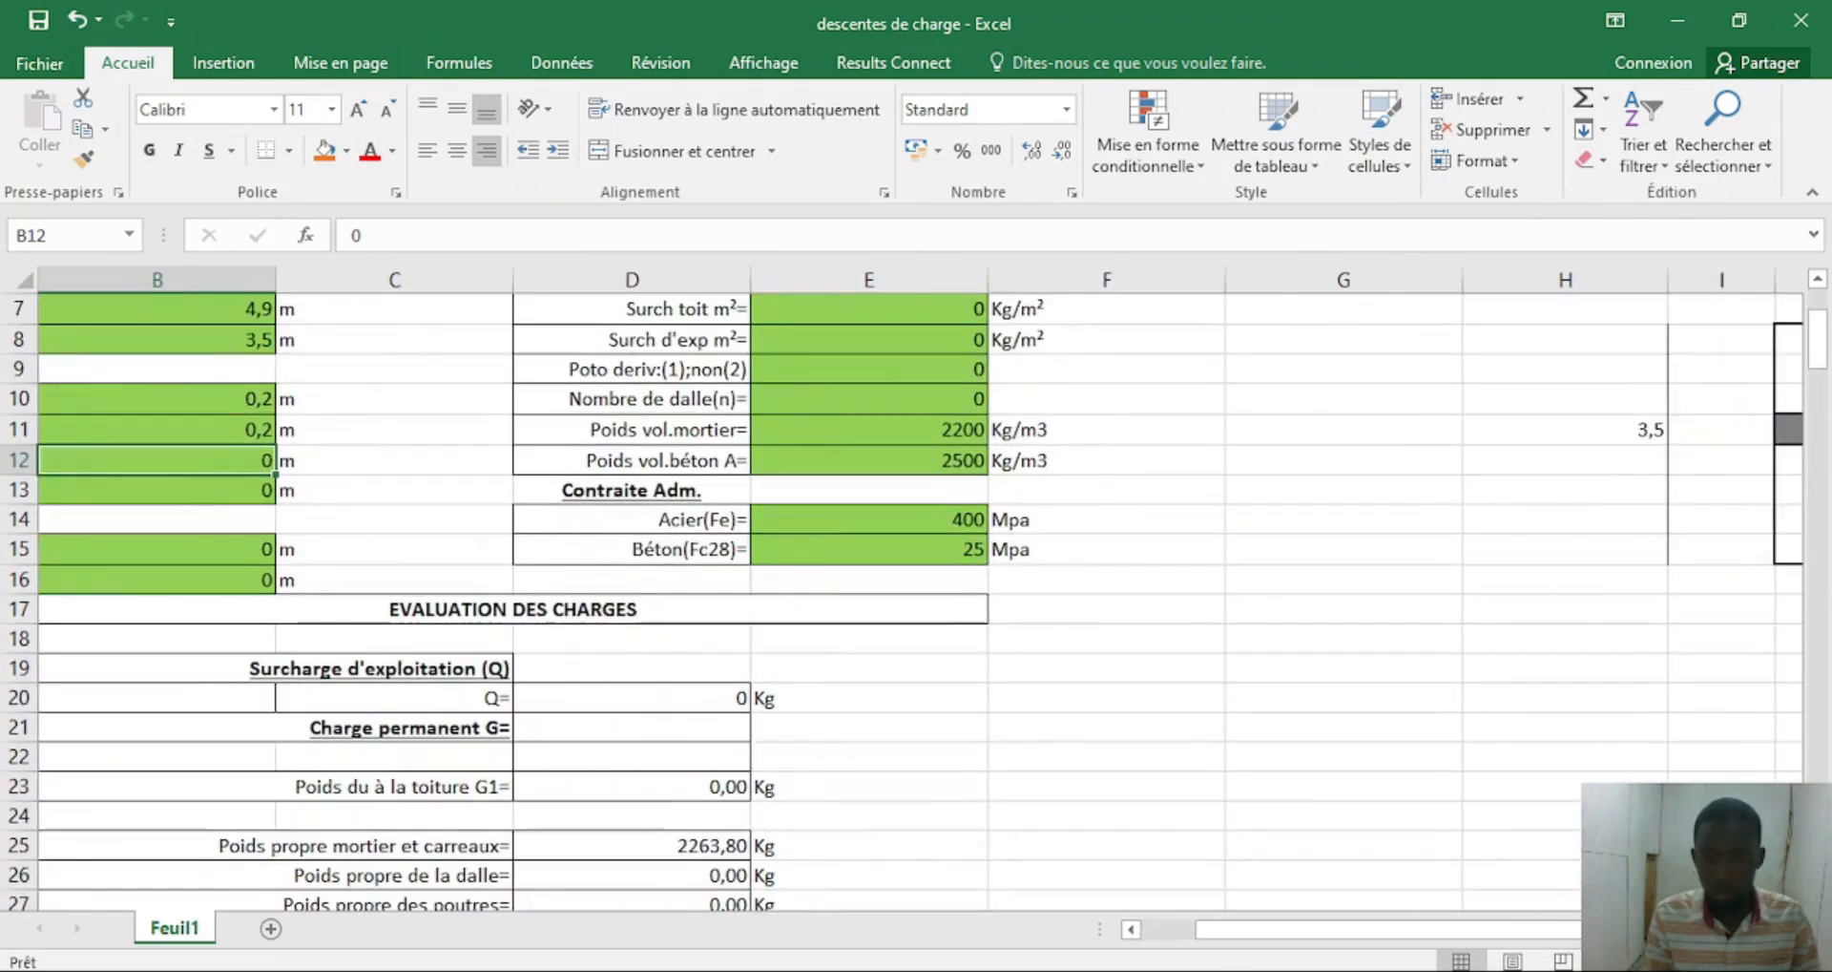
click(1604, 961)
drag(1253, 932, 1112, 926)
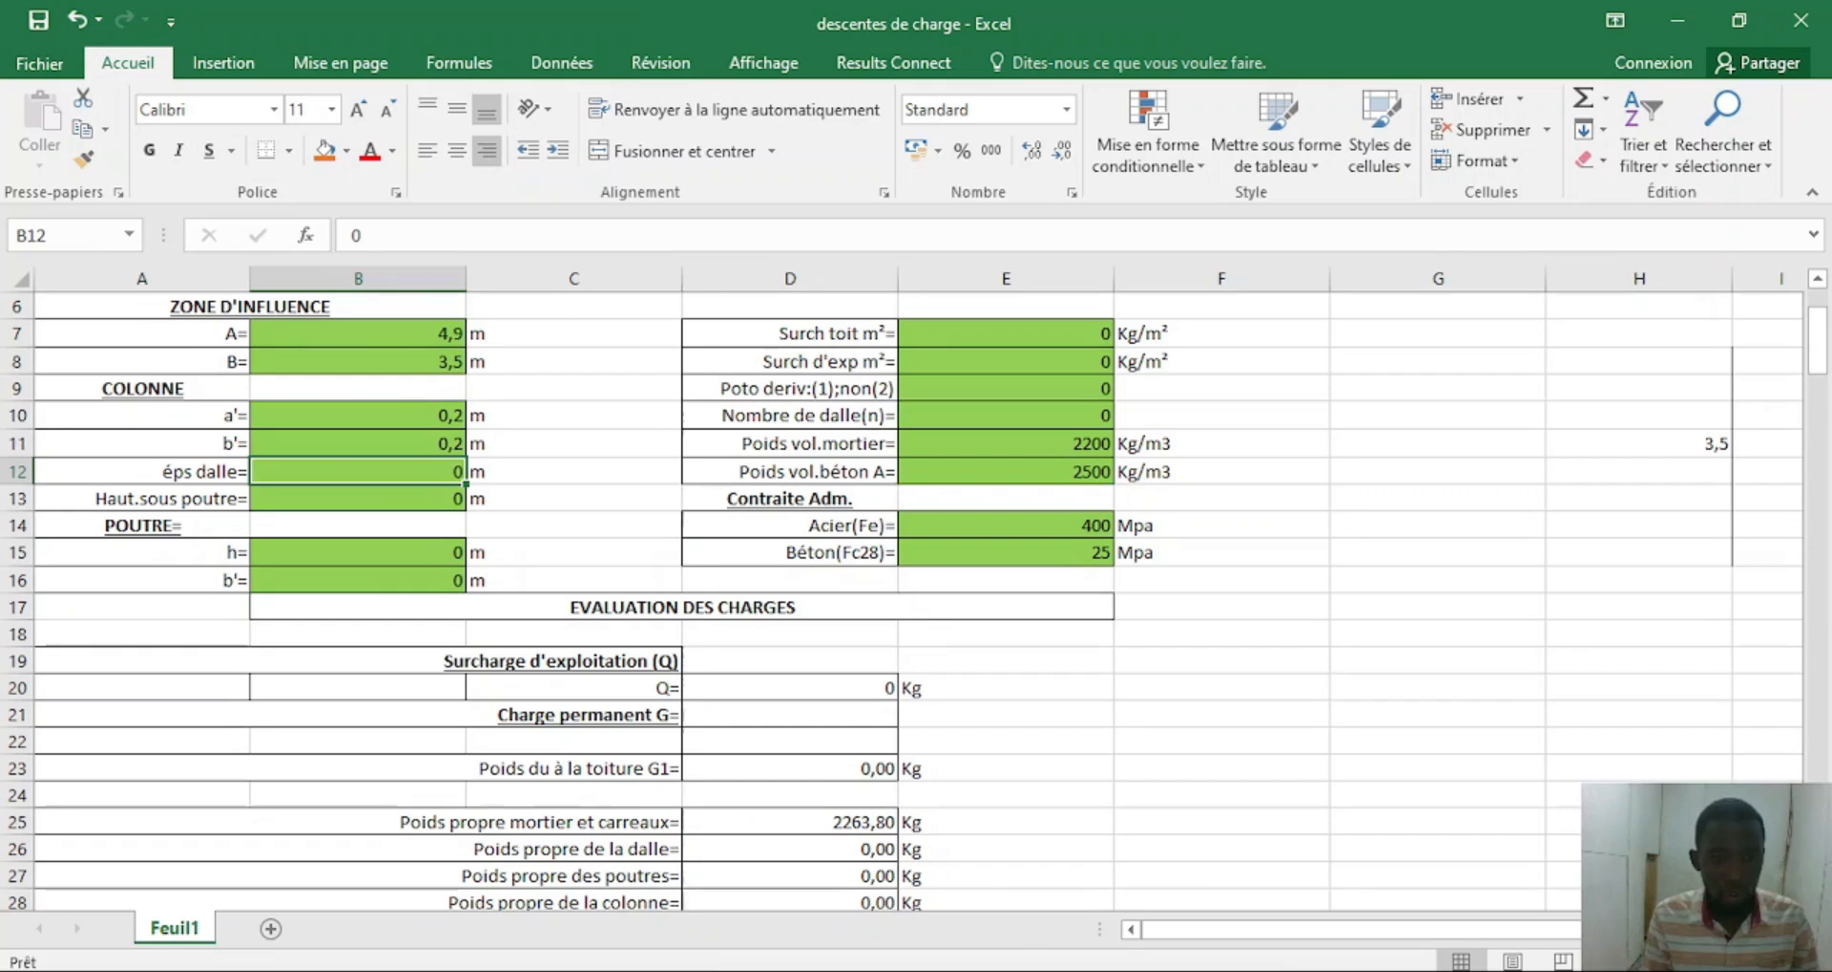
Consult the slab formula in the Word pre-sizing document, and set the slab thickness (éps dalle) to 0,10 m in the Excel sheet.
click(503, 966)
scroll(903, 676, up, 7)
scroll(903, 673, up, 10)
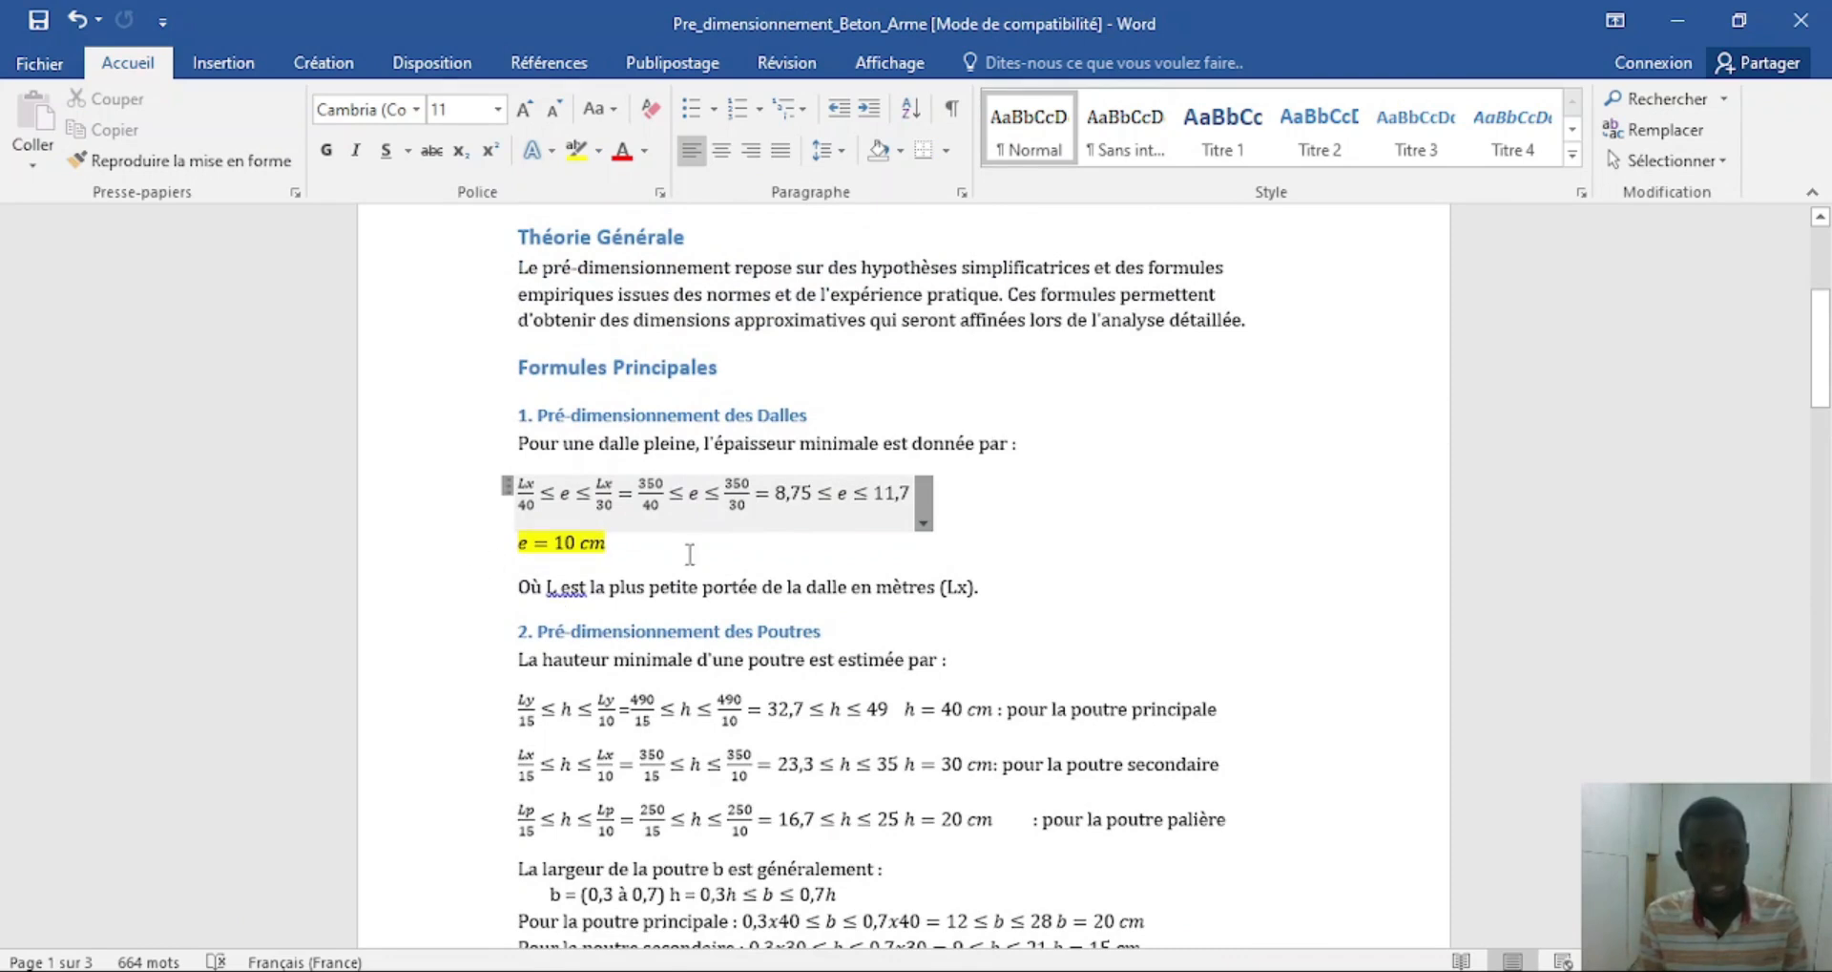
key(alt+Tab)
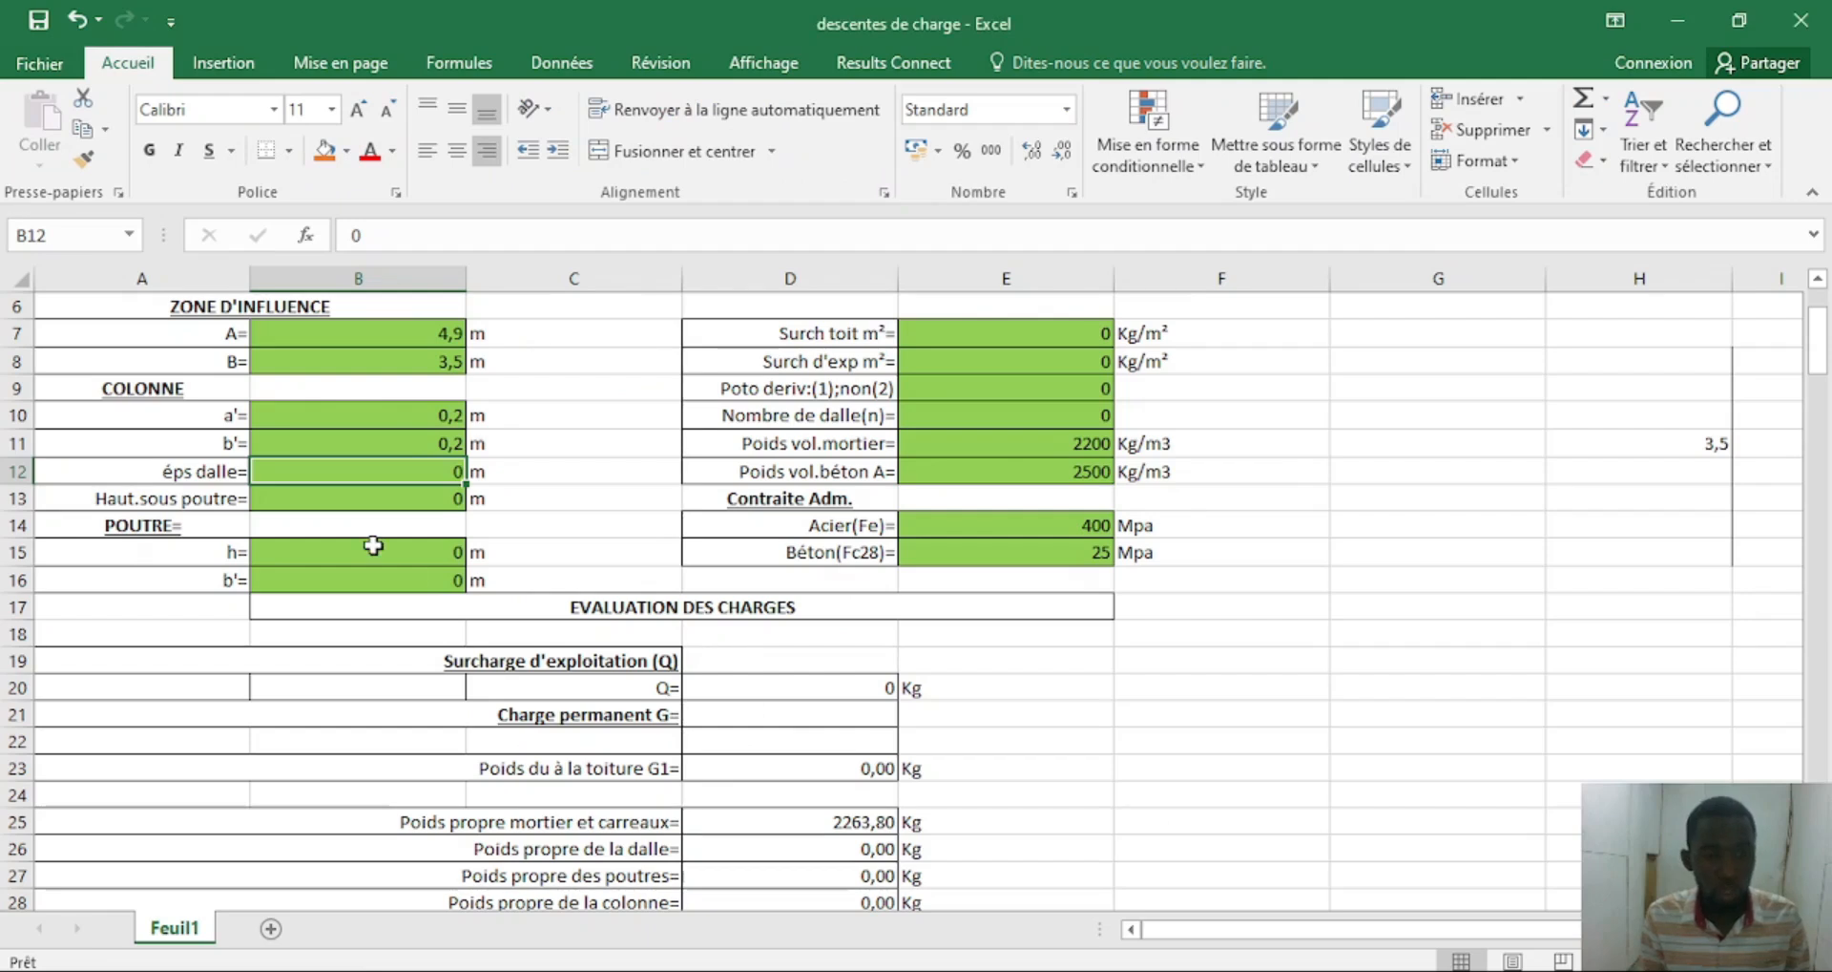
text(0)
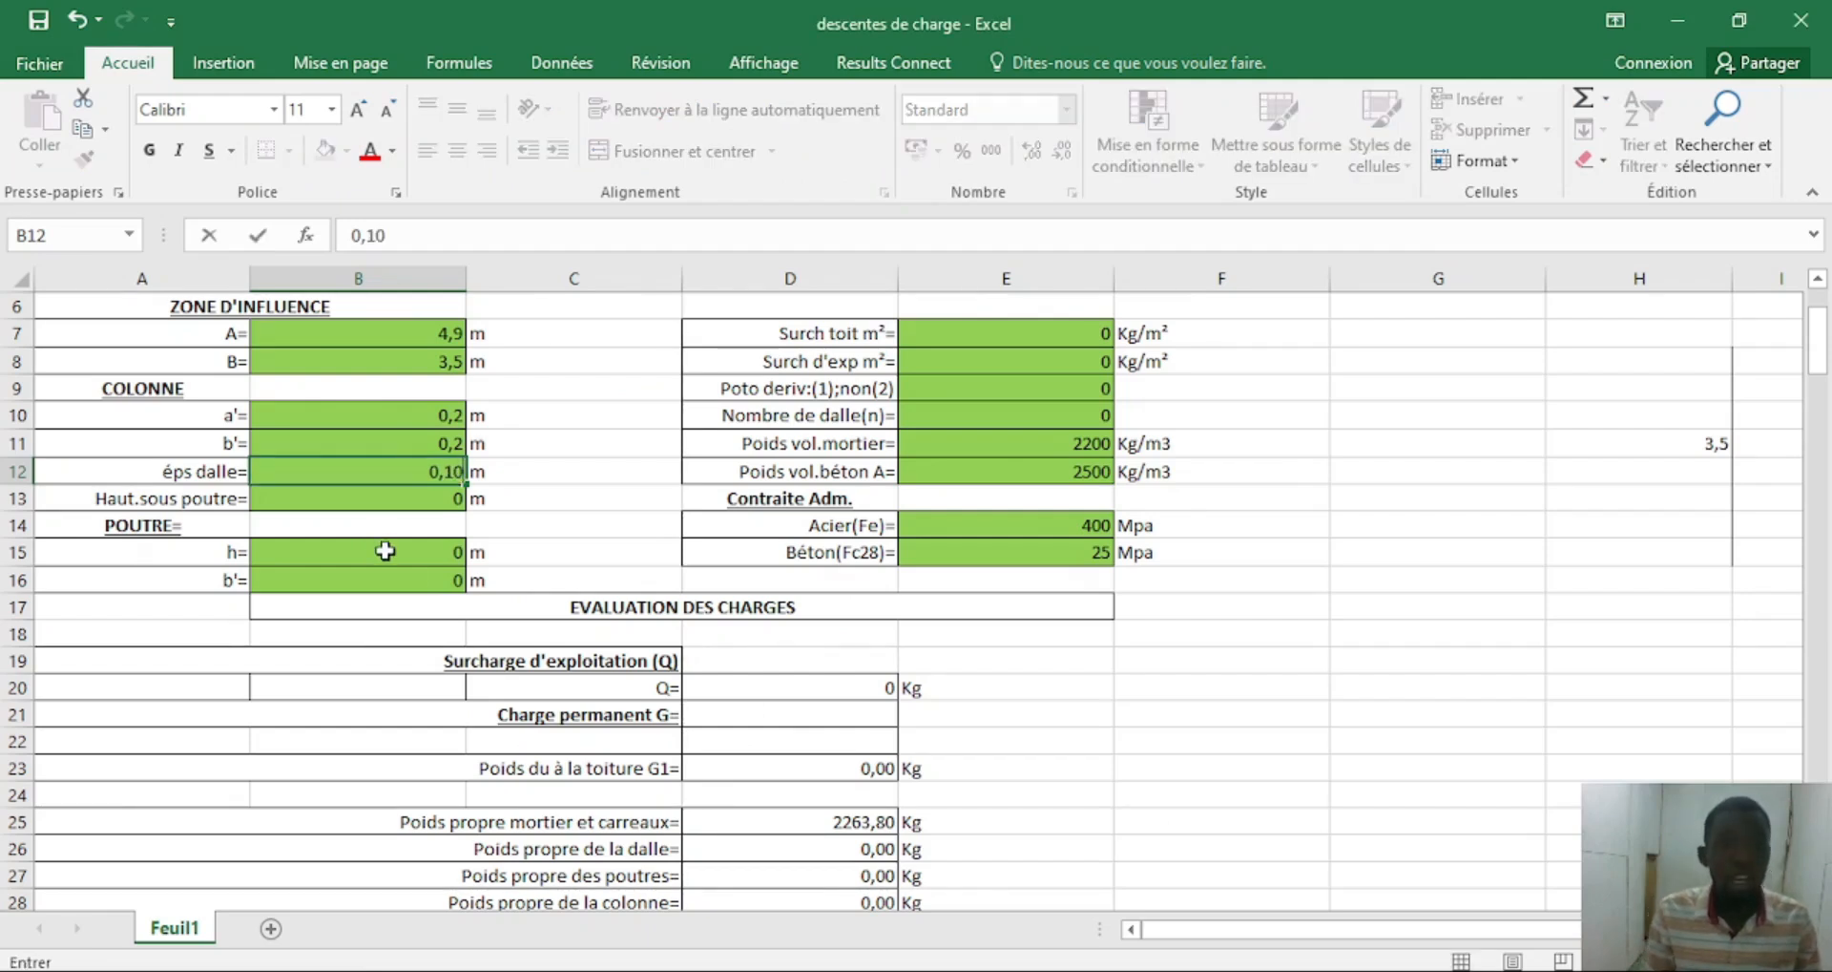
click(580, 499)
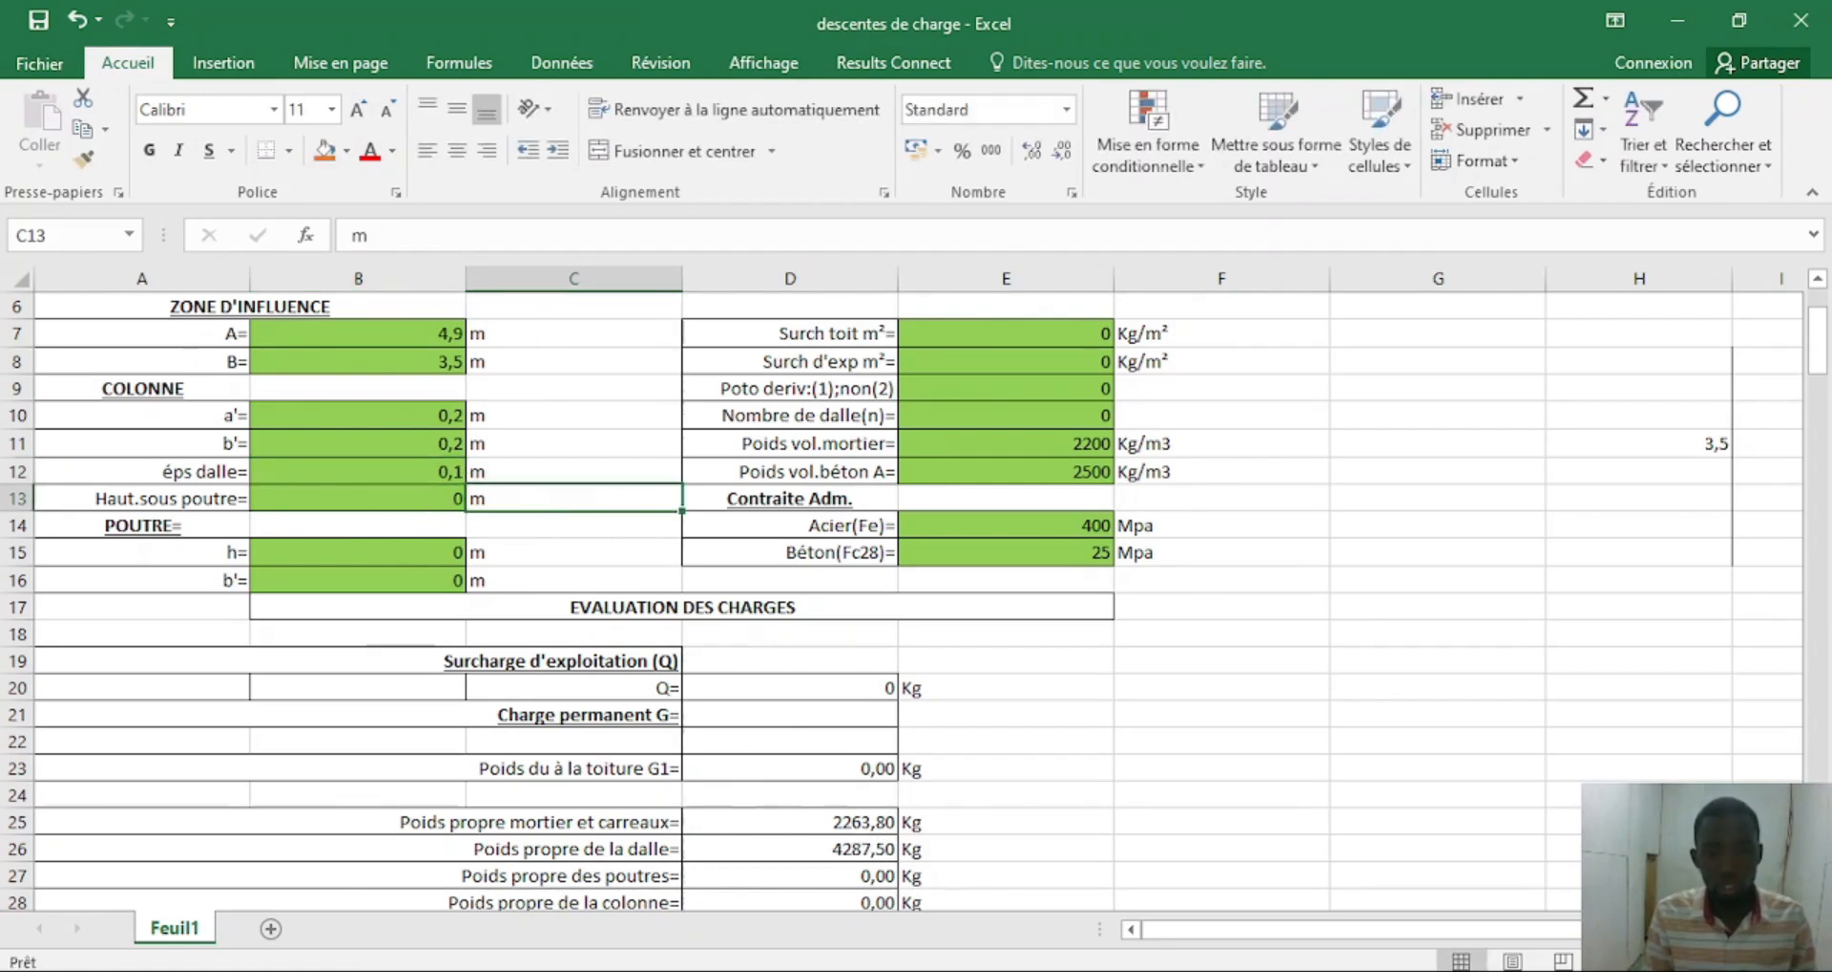
Examine the storey height between beams in the main facade image, and set Haut. sous poutre to 3 m in the Excel sheet.
key(alt+Tab)
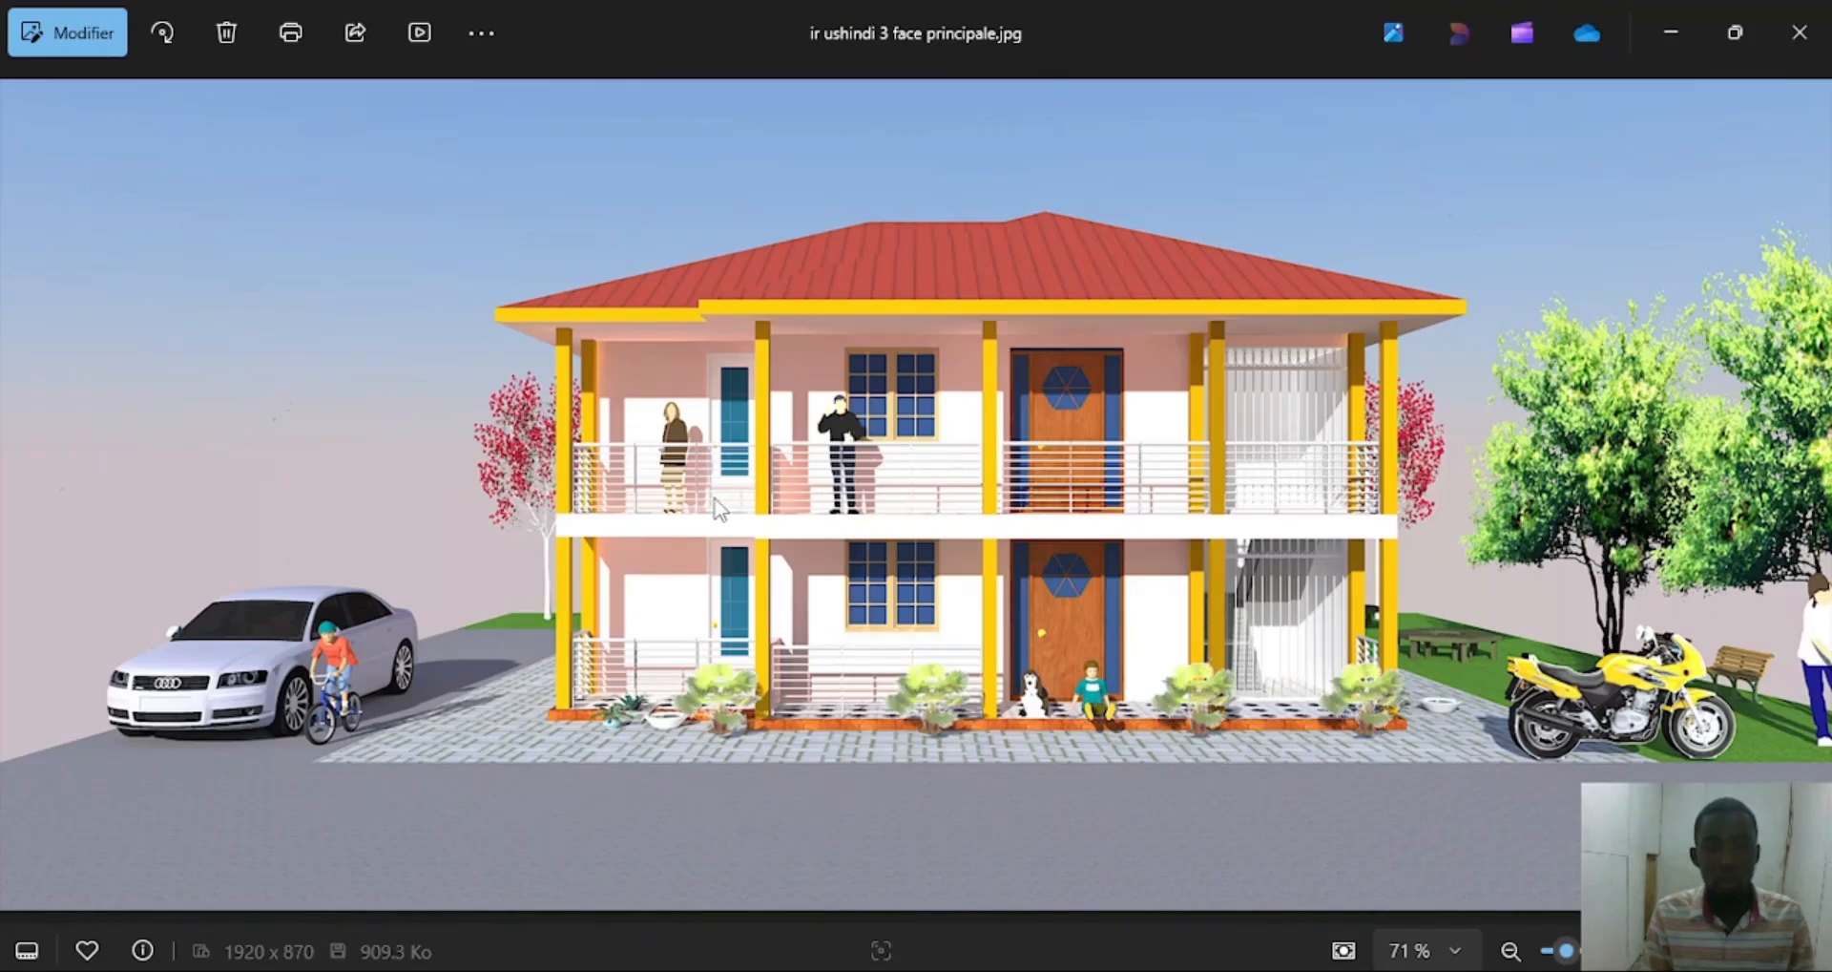
scroll(764, 534, up, 5)
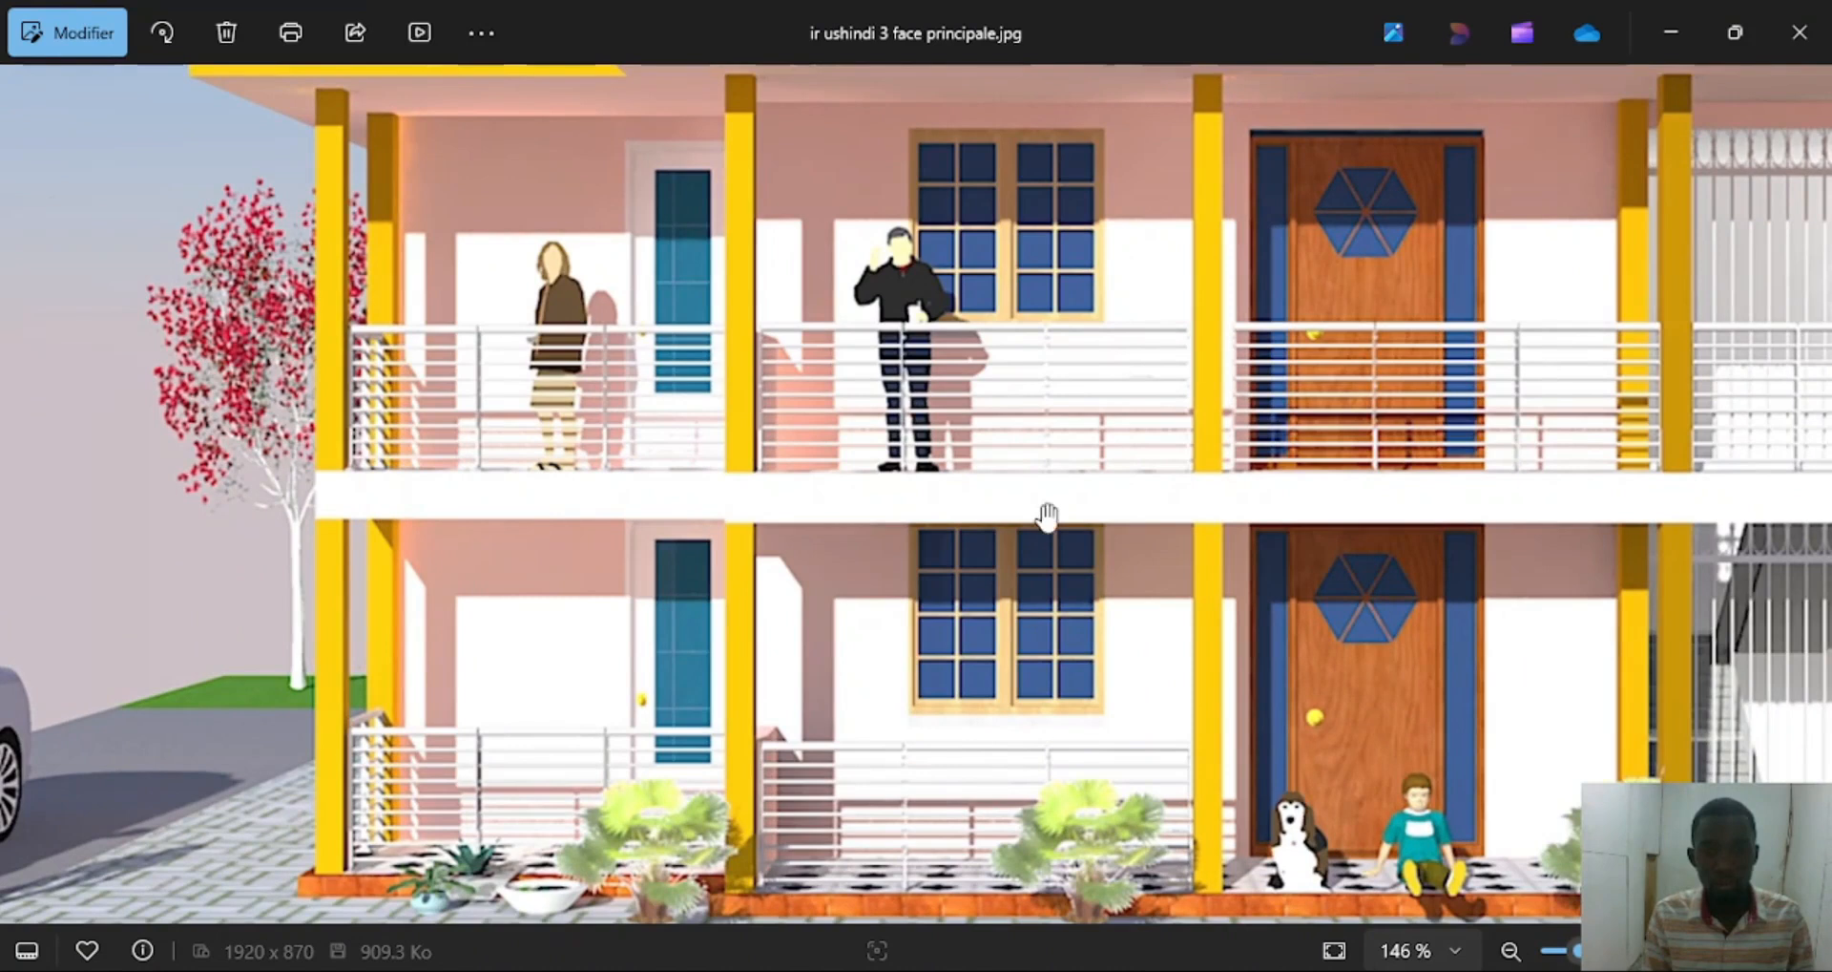
scroll(687, 511, down, 1)
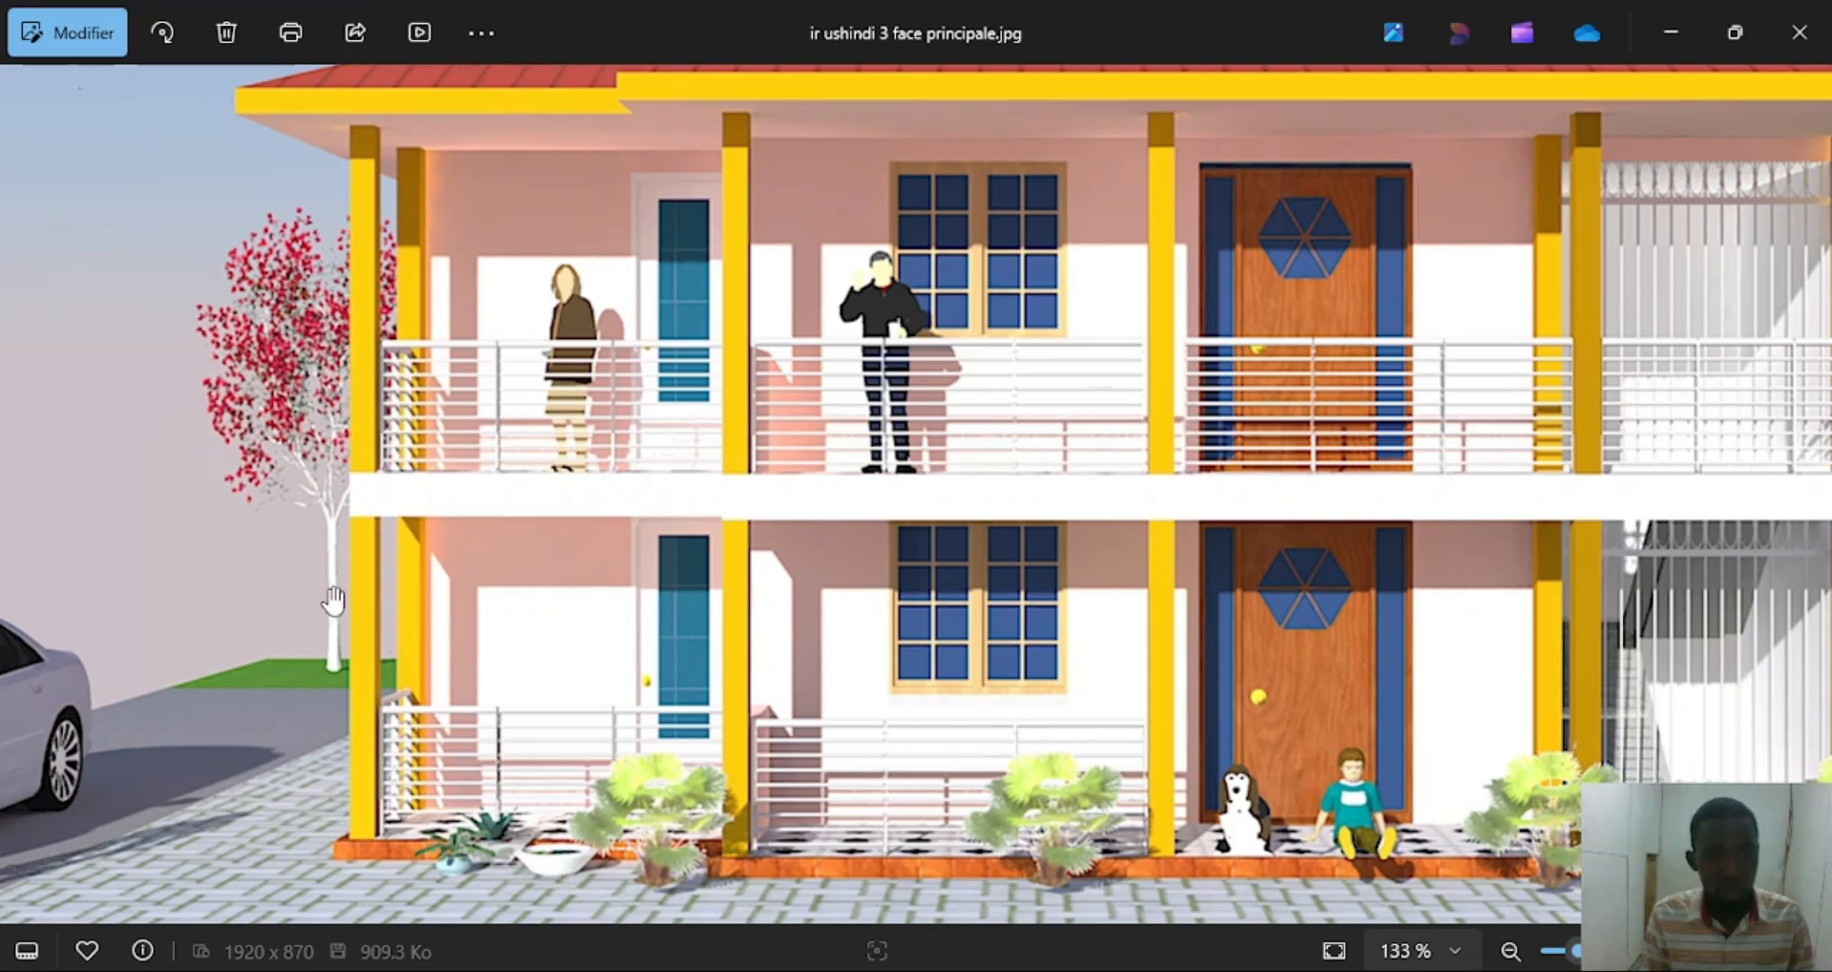
scroll(524, 530, down, 5)
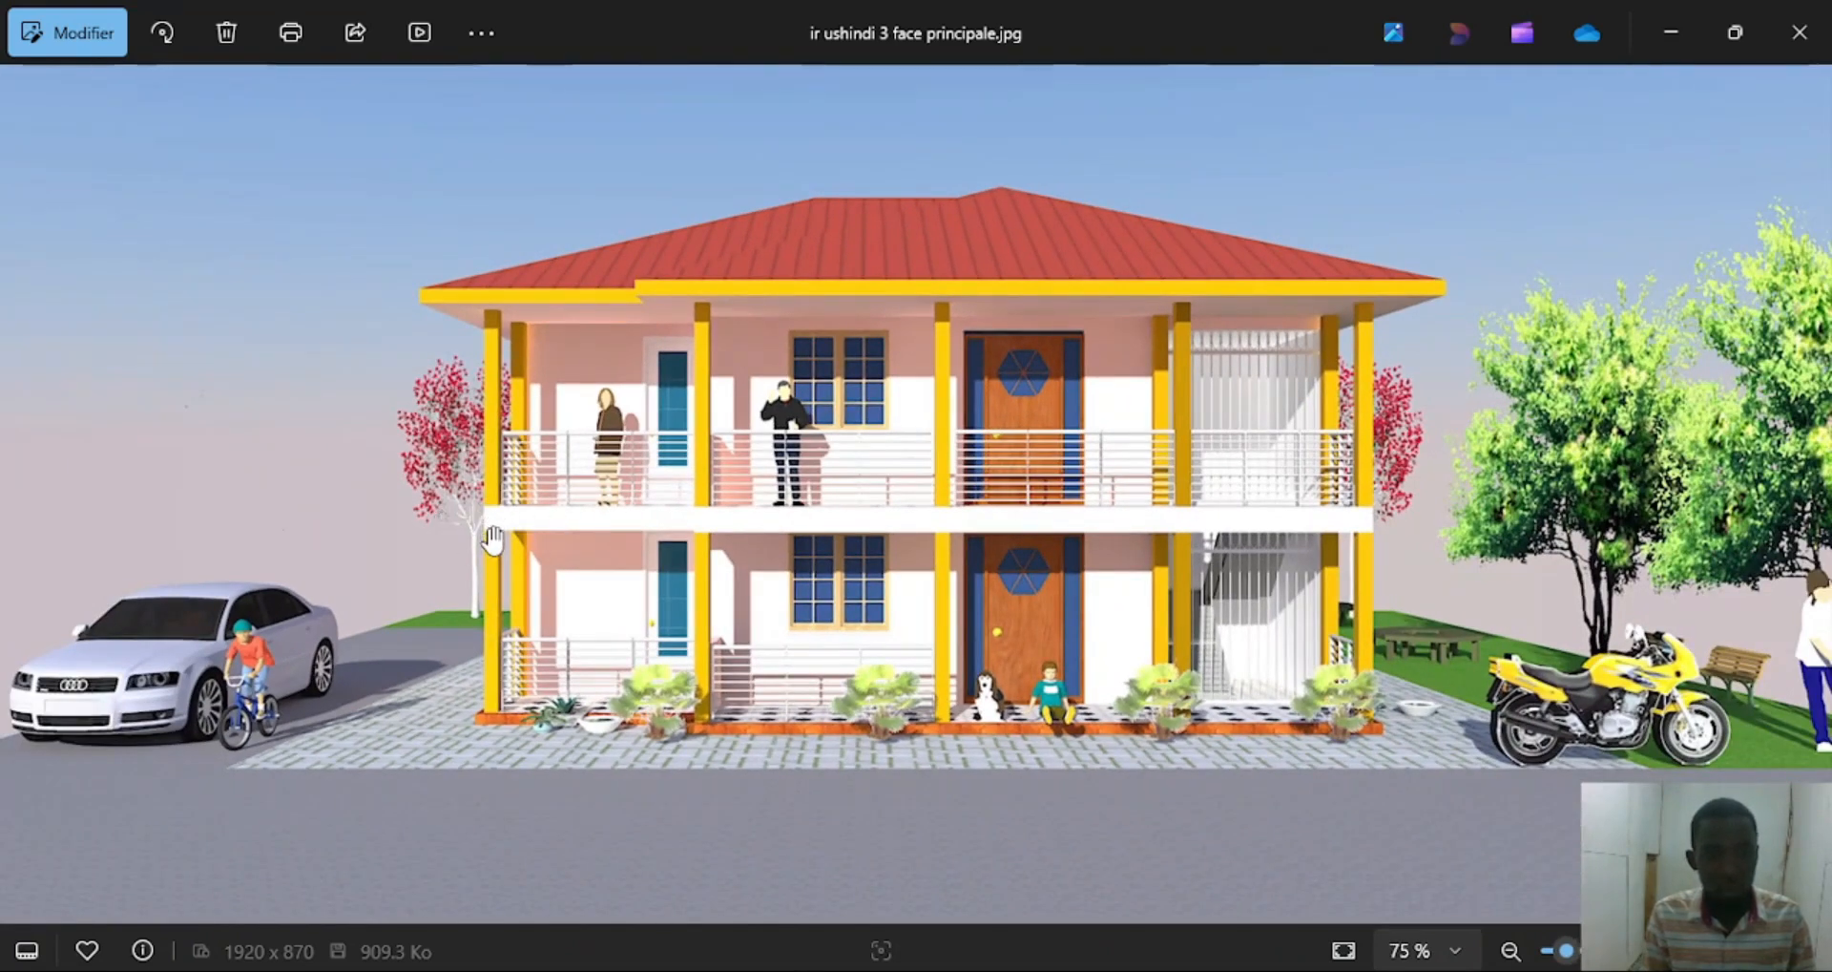
scroll(908, 507, up, 4)
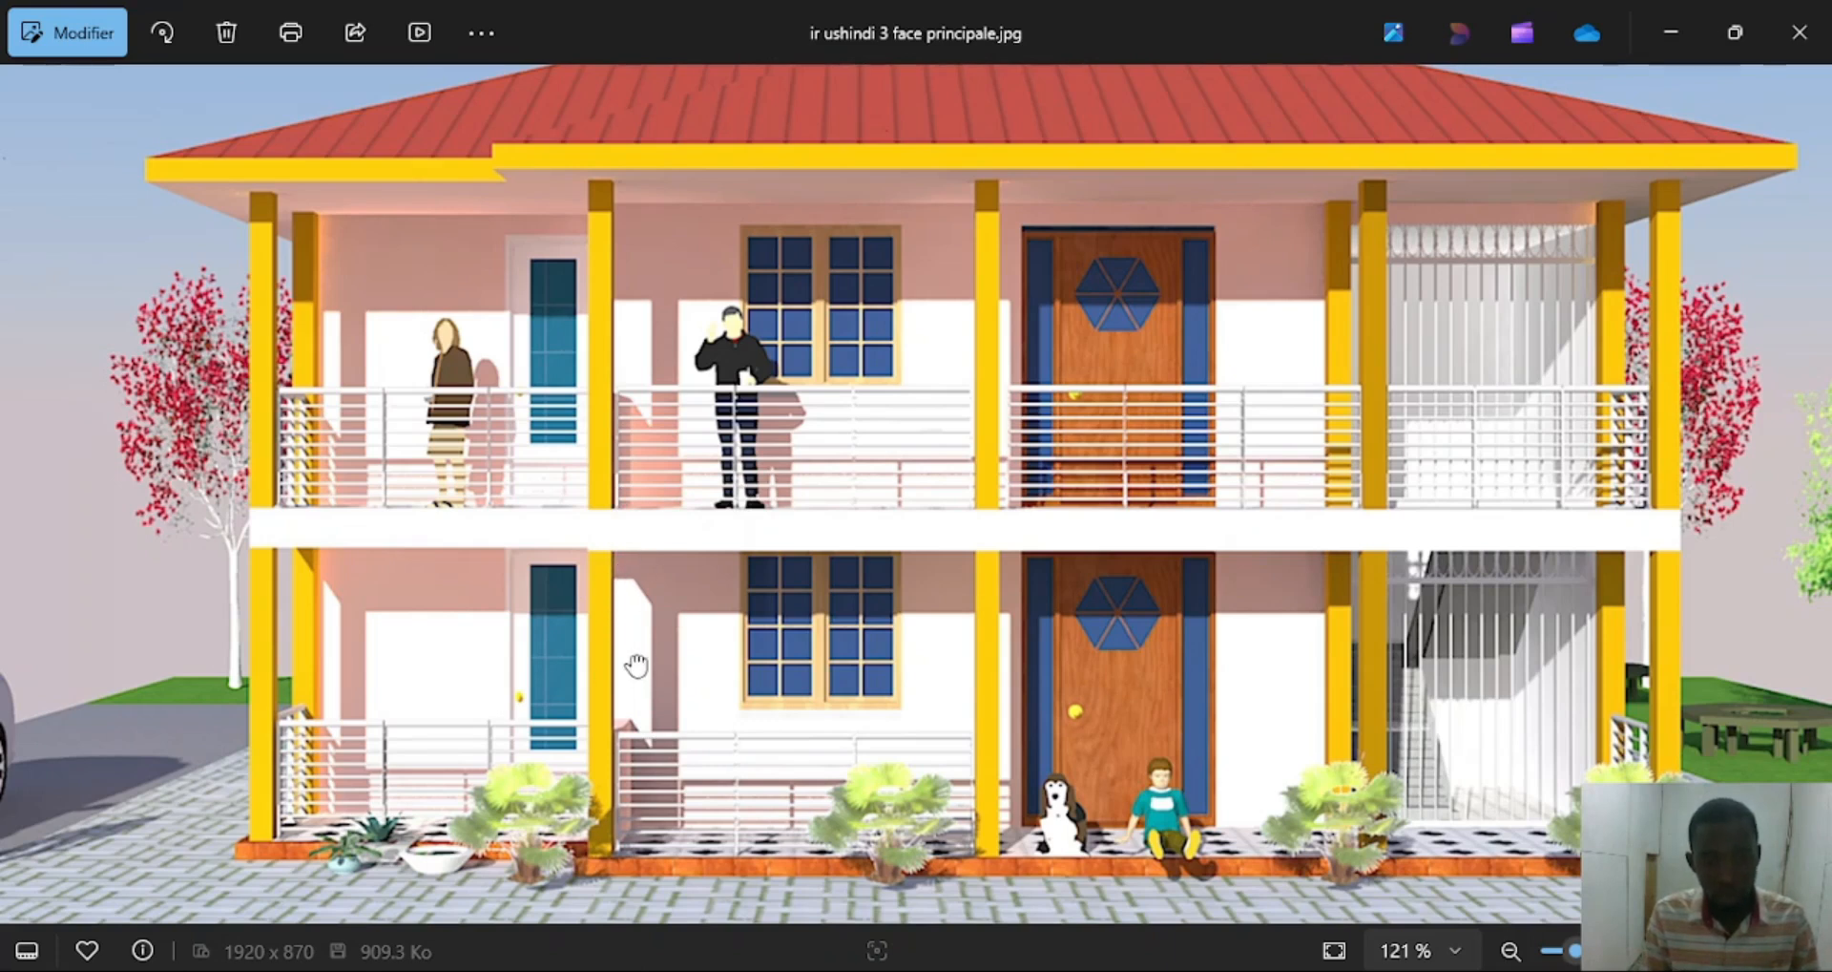
scroll(635, 667, down, 3)
key(alt+Tab)
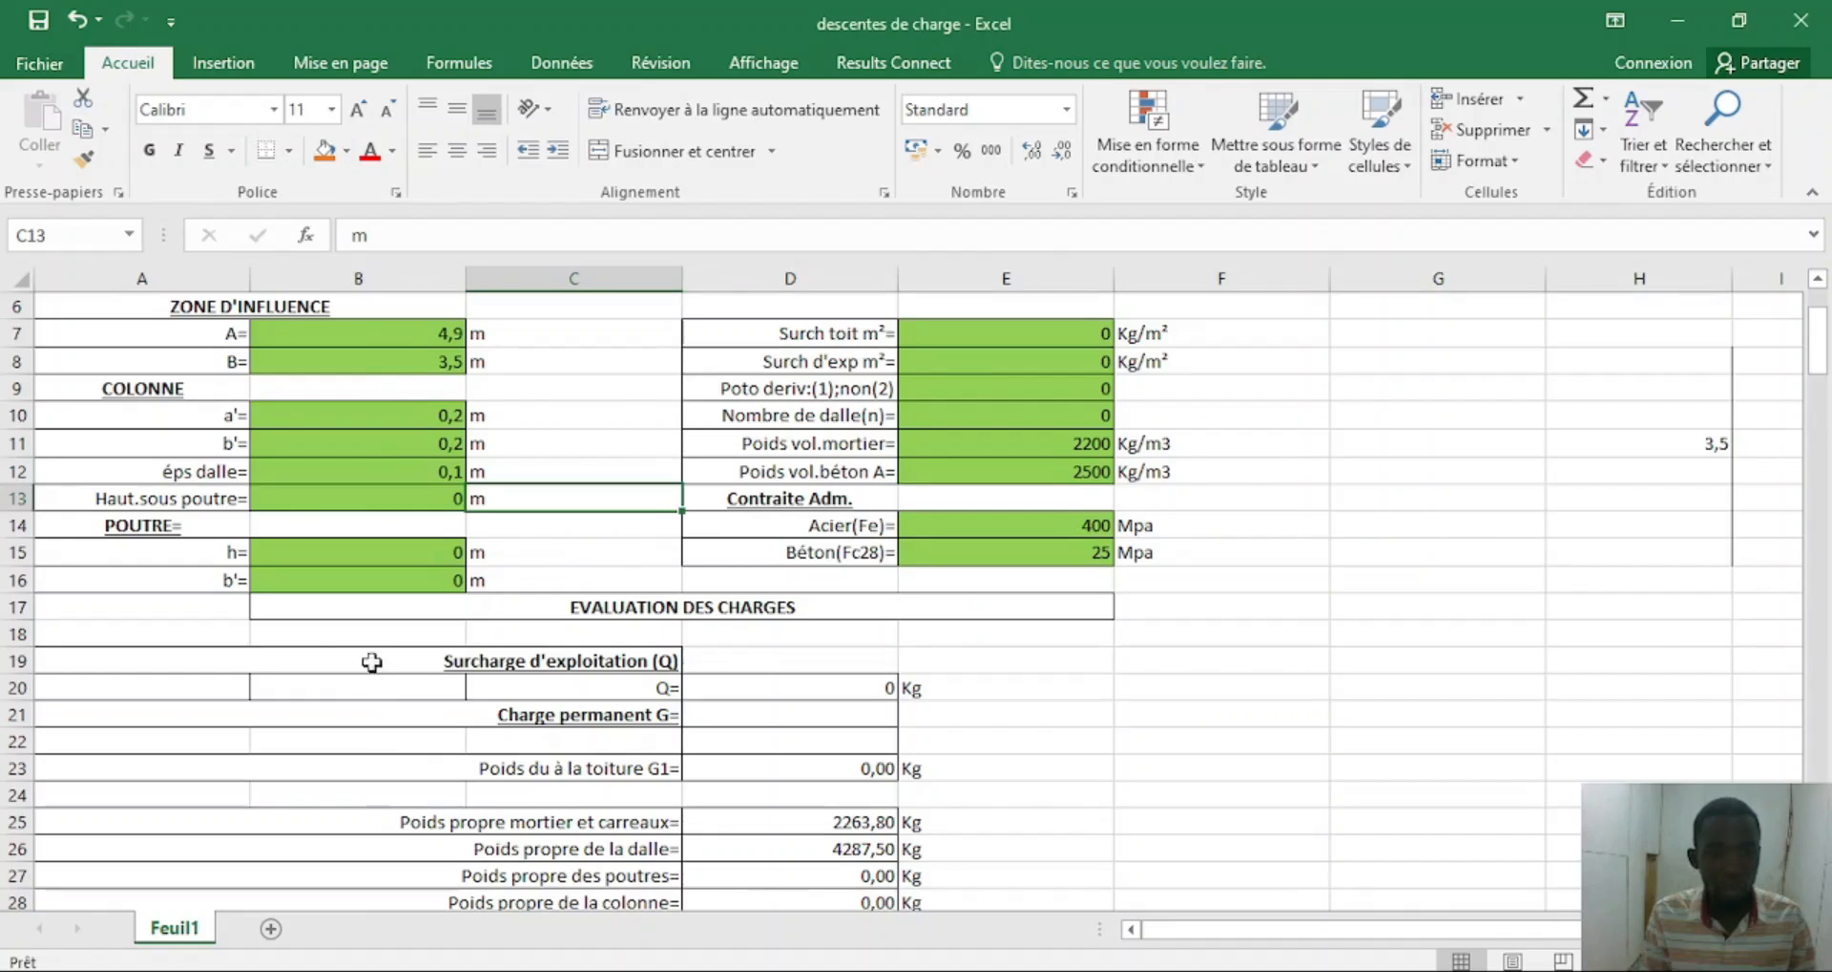
click(437, 503)
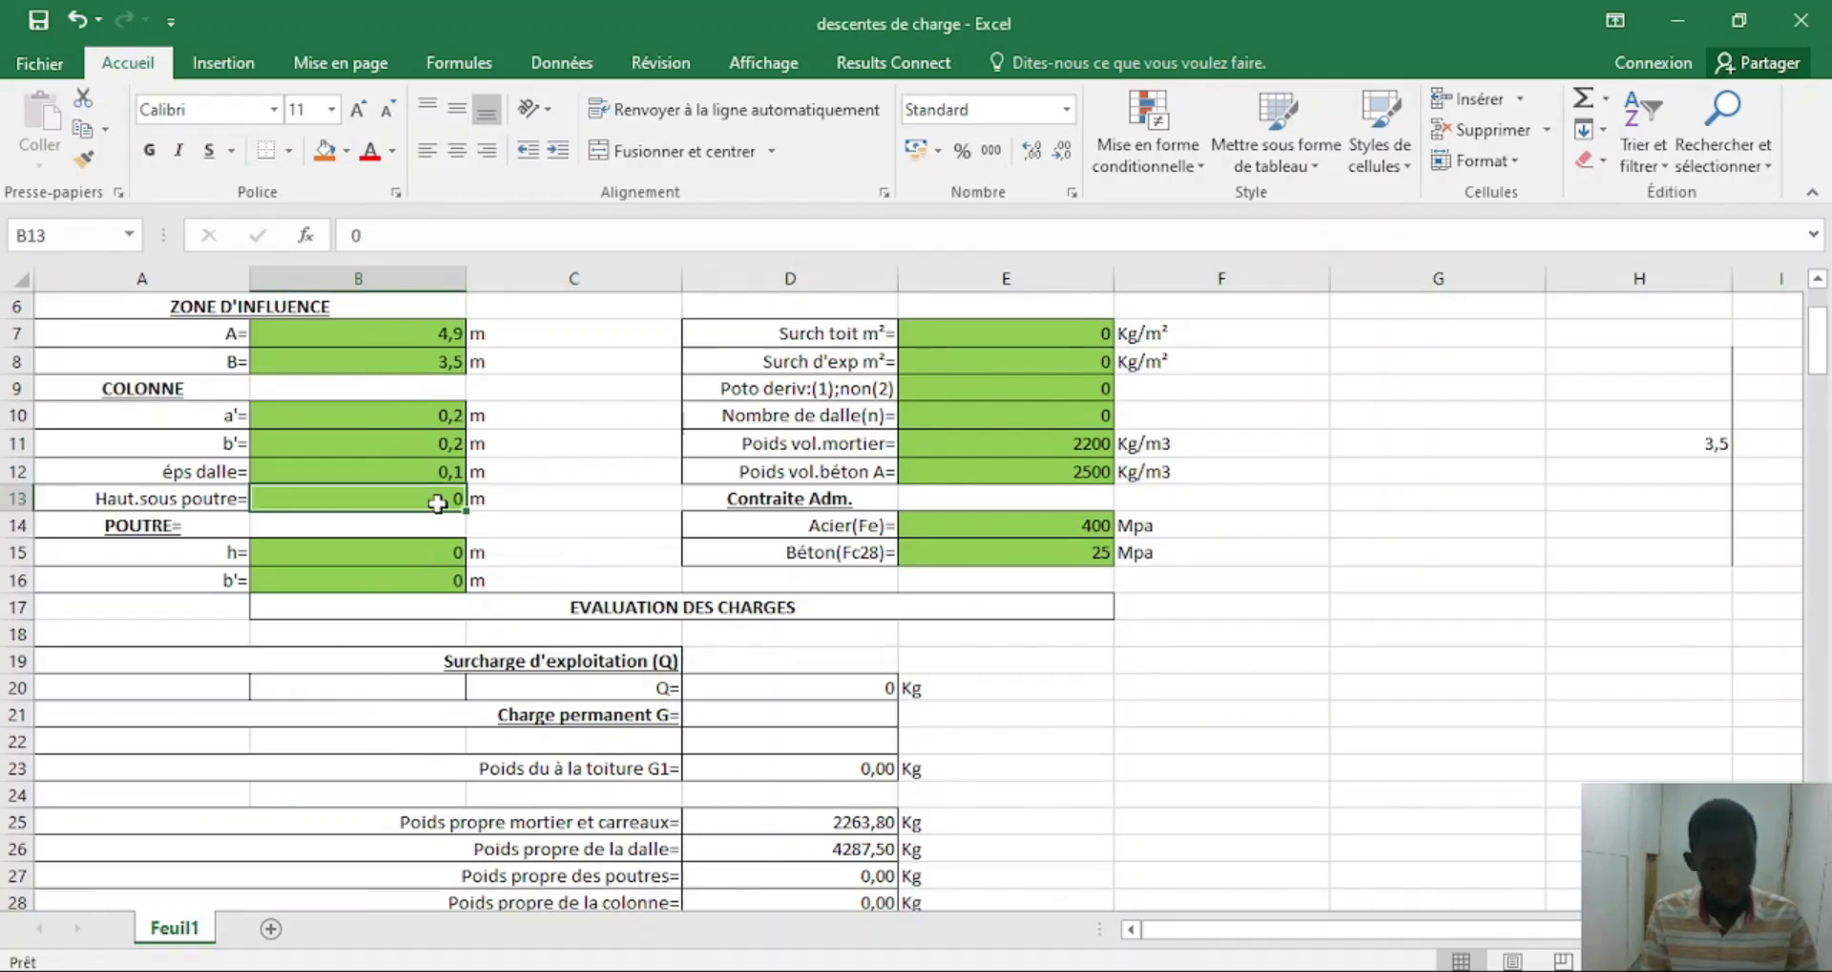
text(3)
click(340, 562)
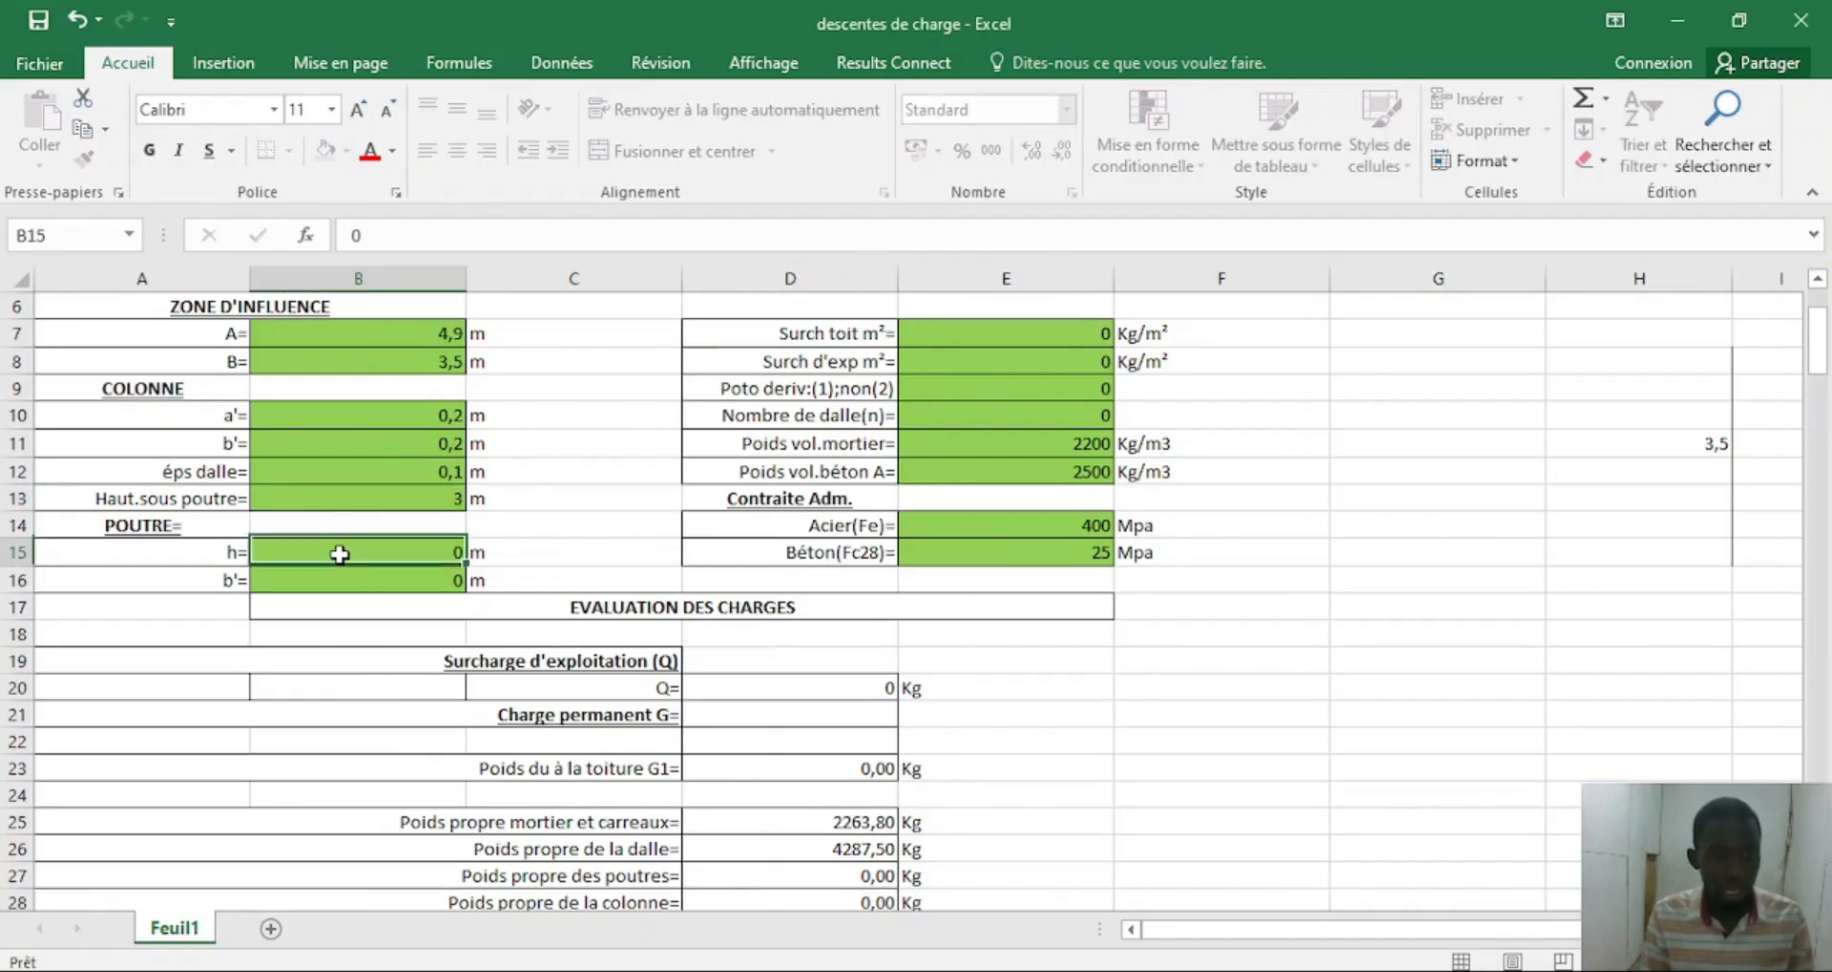
Switch to the Word pre-sizing document and highlight the main beam's height "h = 40 cm" in yellow.
scroll(386, 523, up, 2)
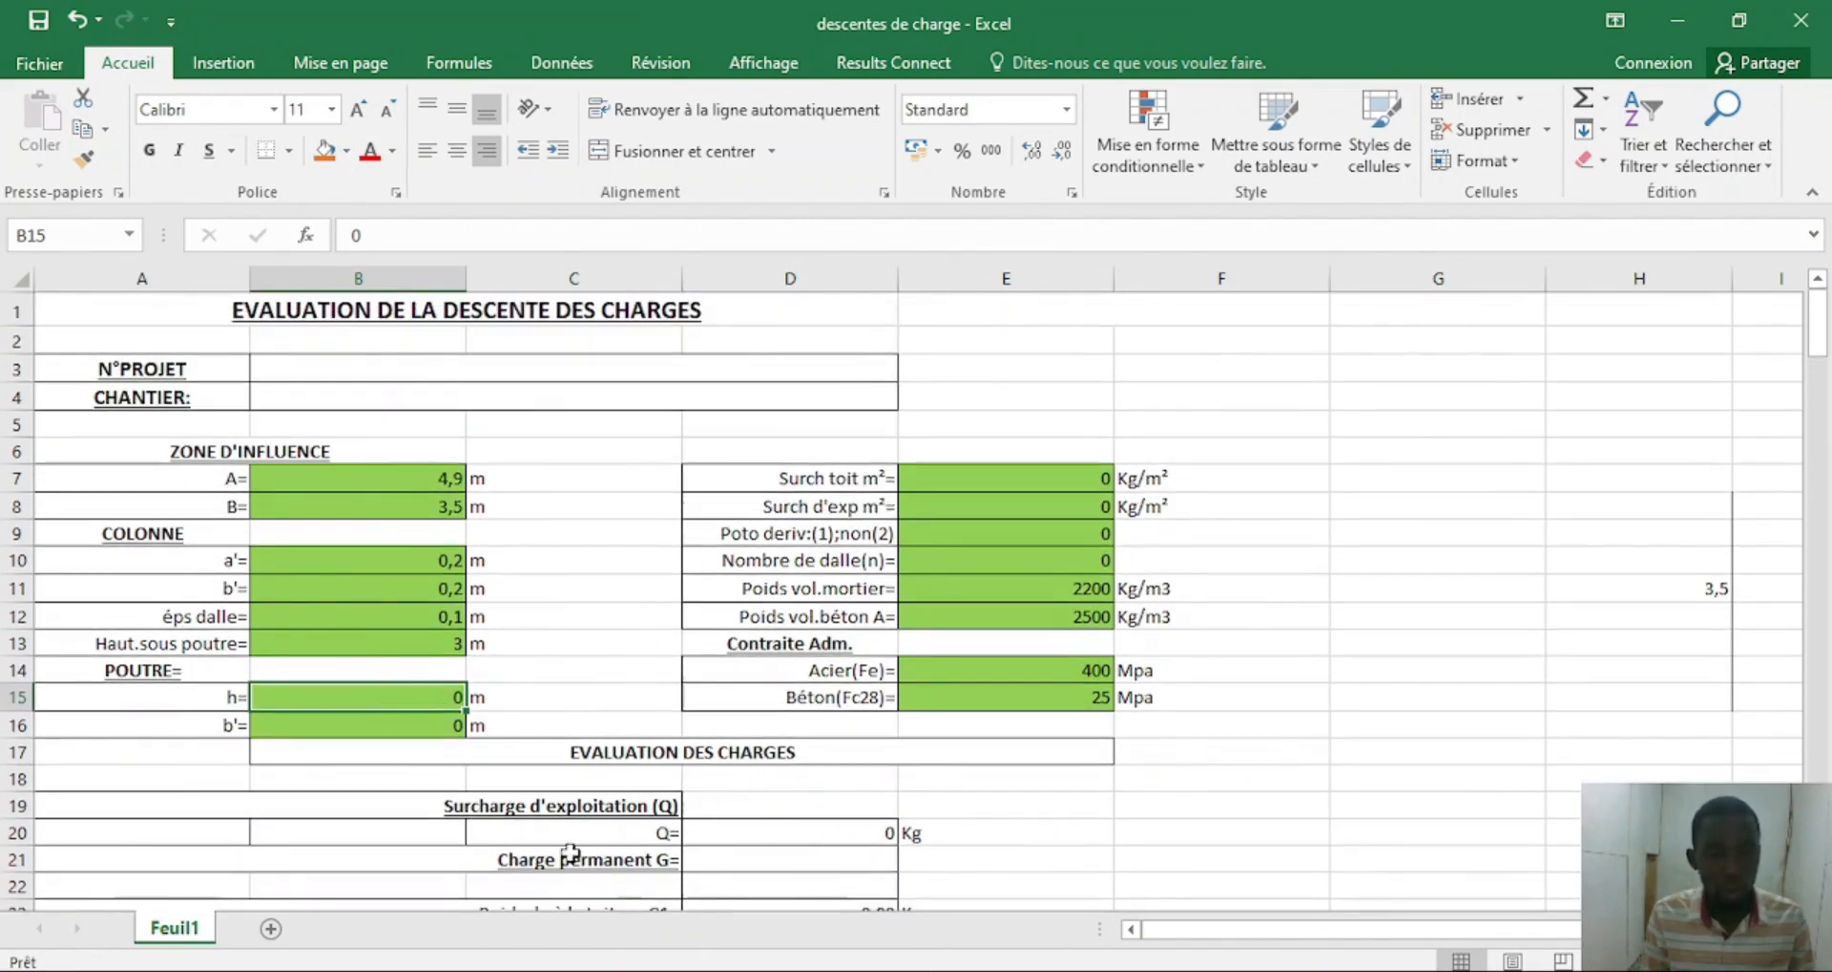
key(alt+Tab)
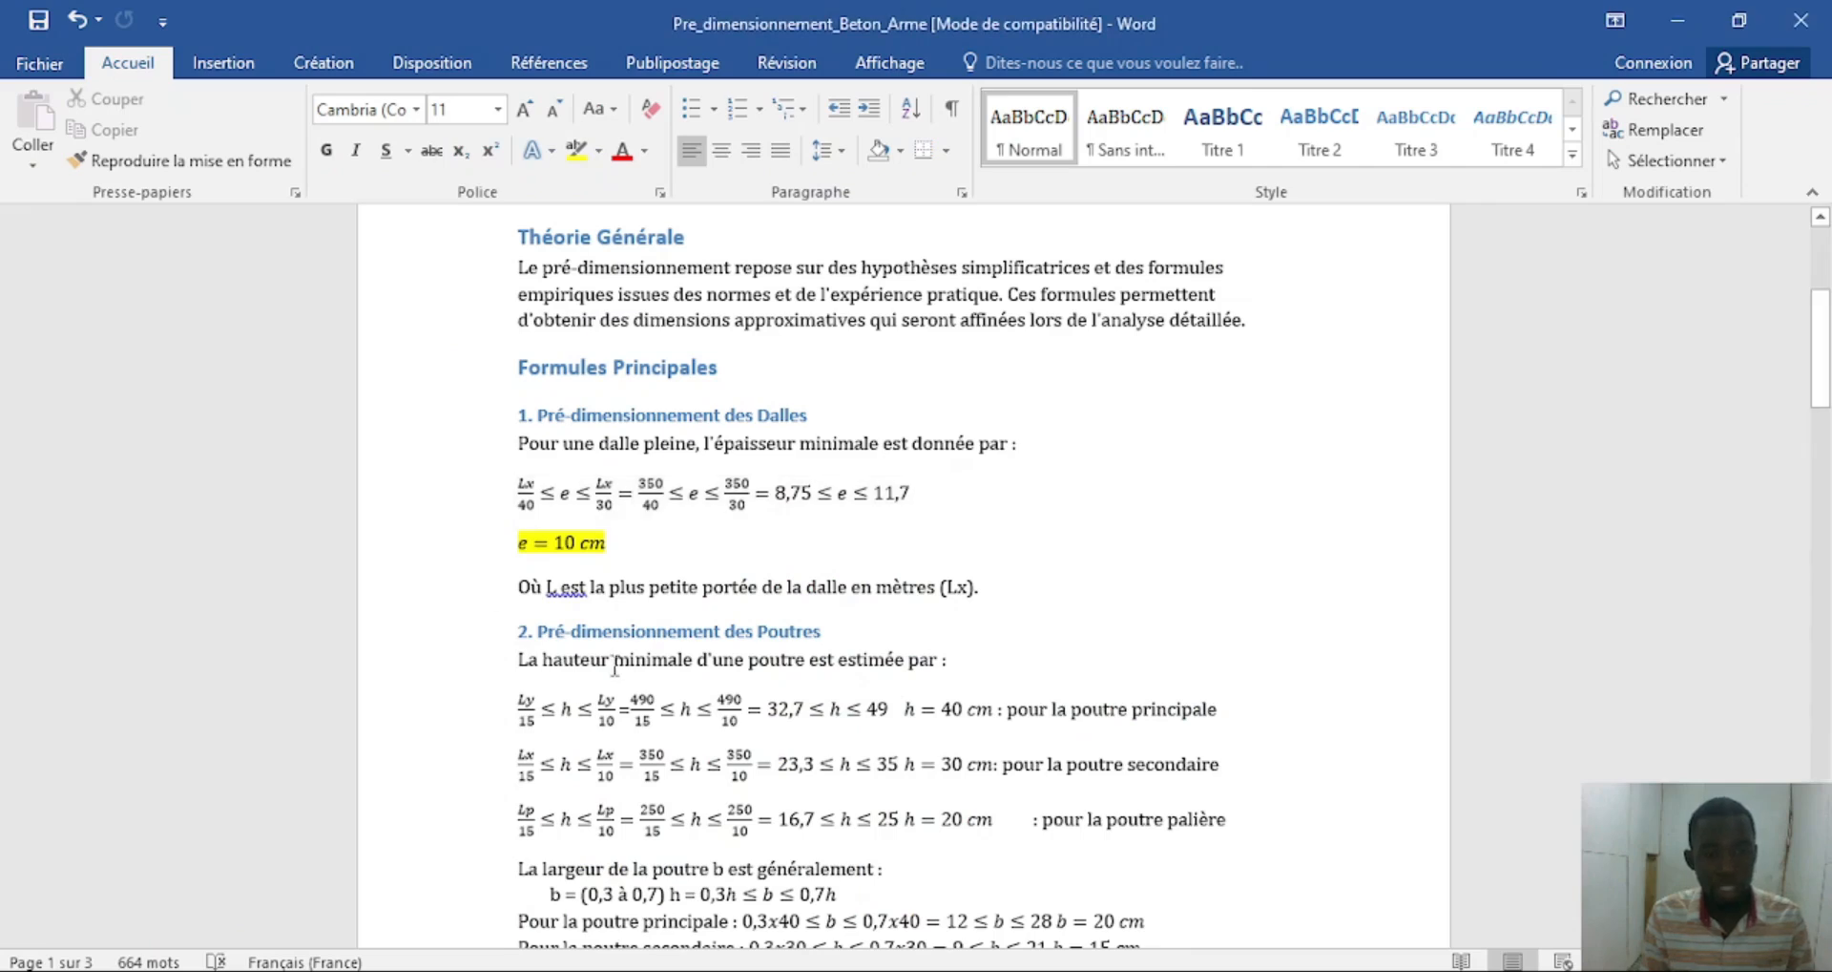
scroll(974, 743, down, 2)
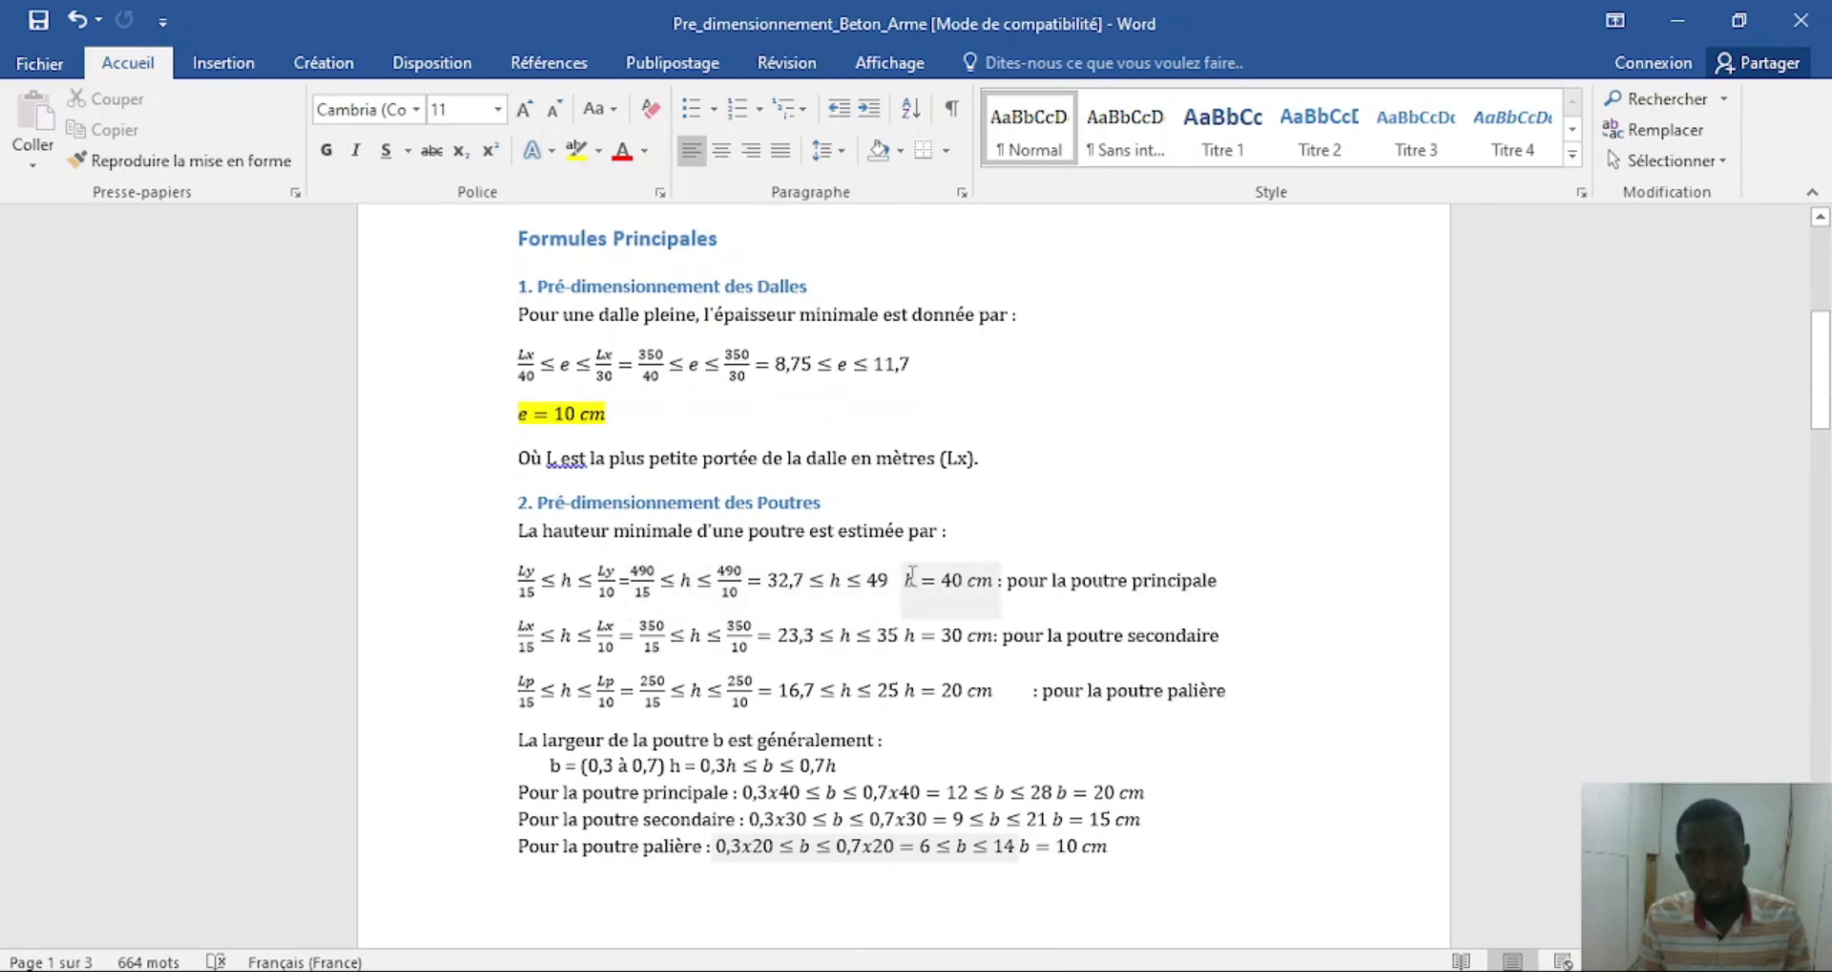
click(958, 576)
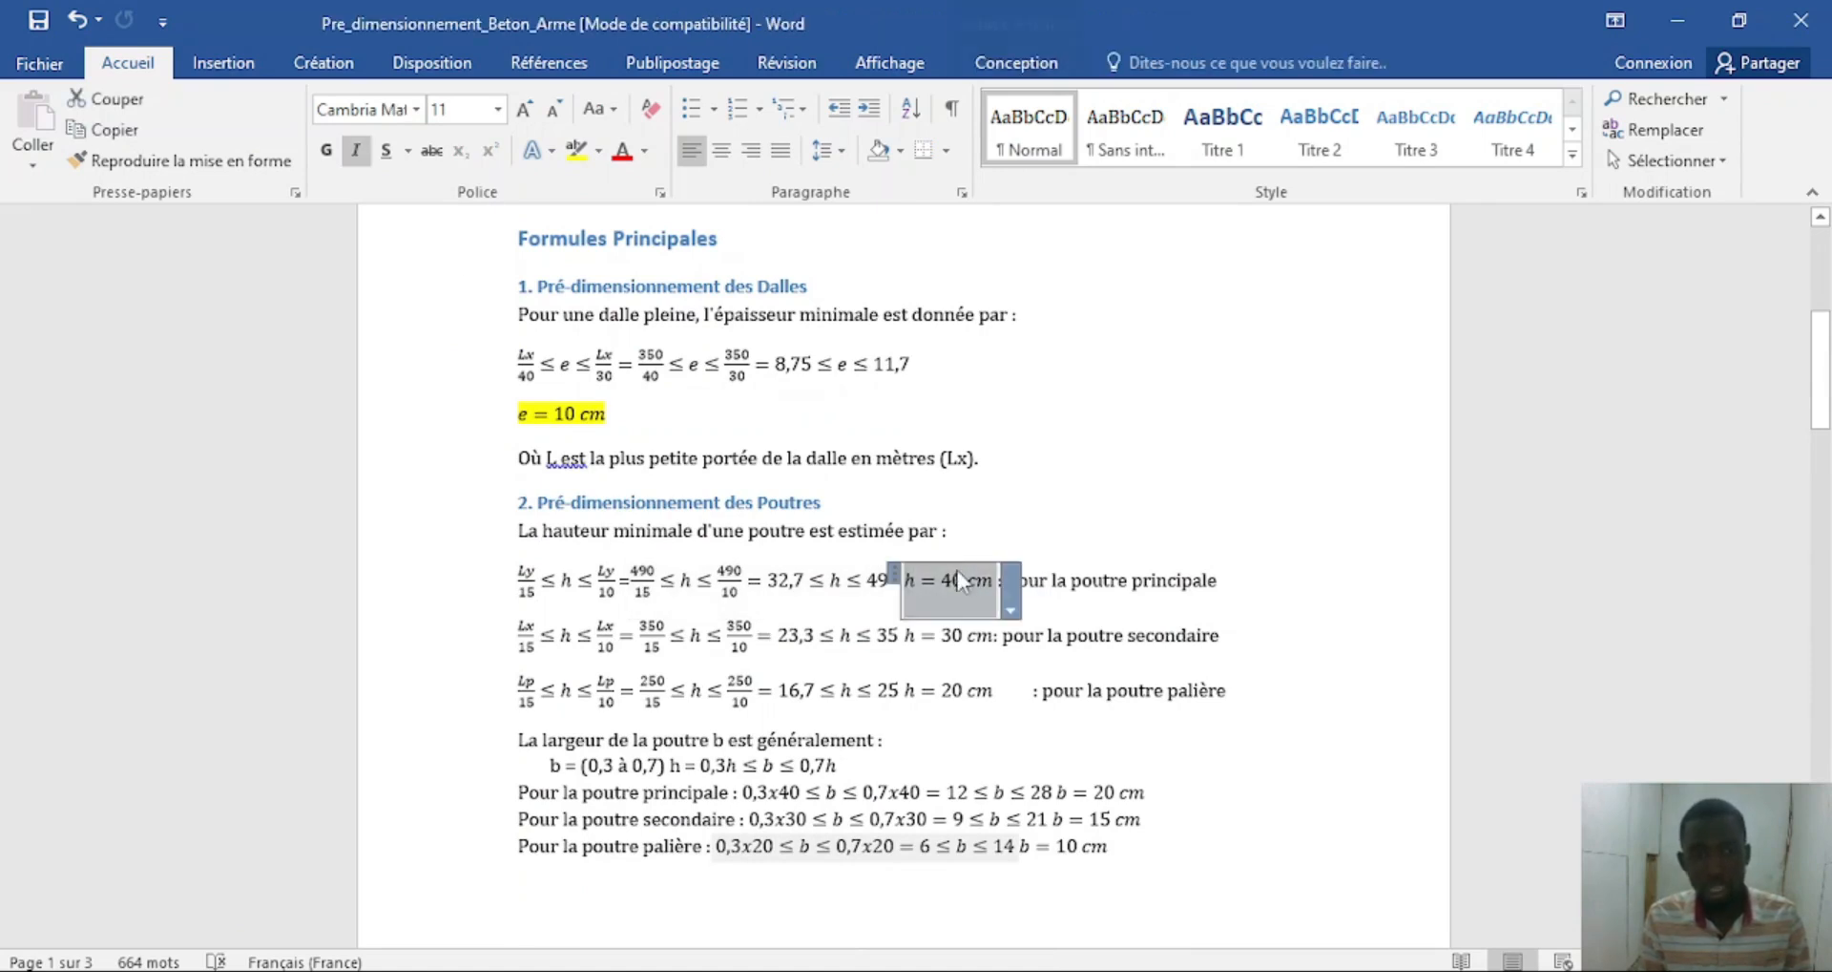
click(572, 162)
Highlight the main beam's width "b = 20 cm" in yellow.
scroll(955, 569, down, 2)
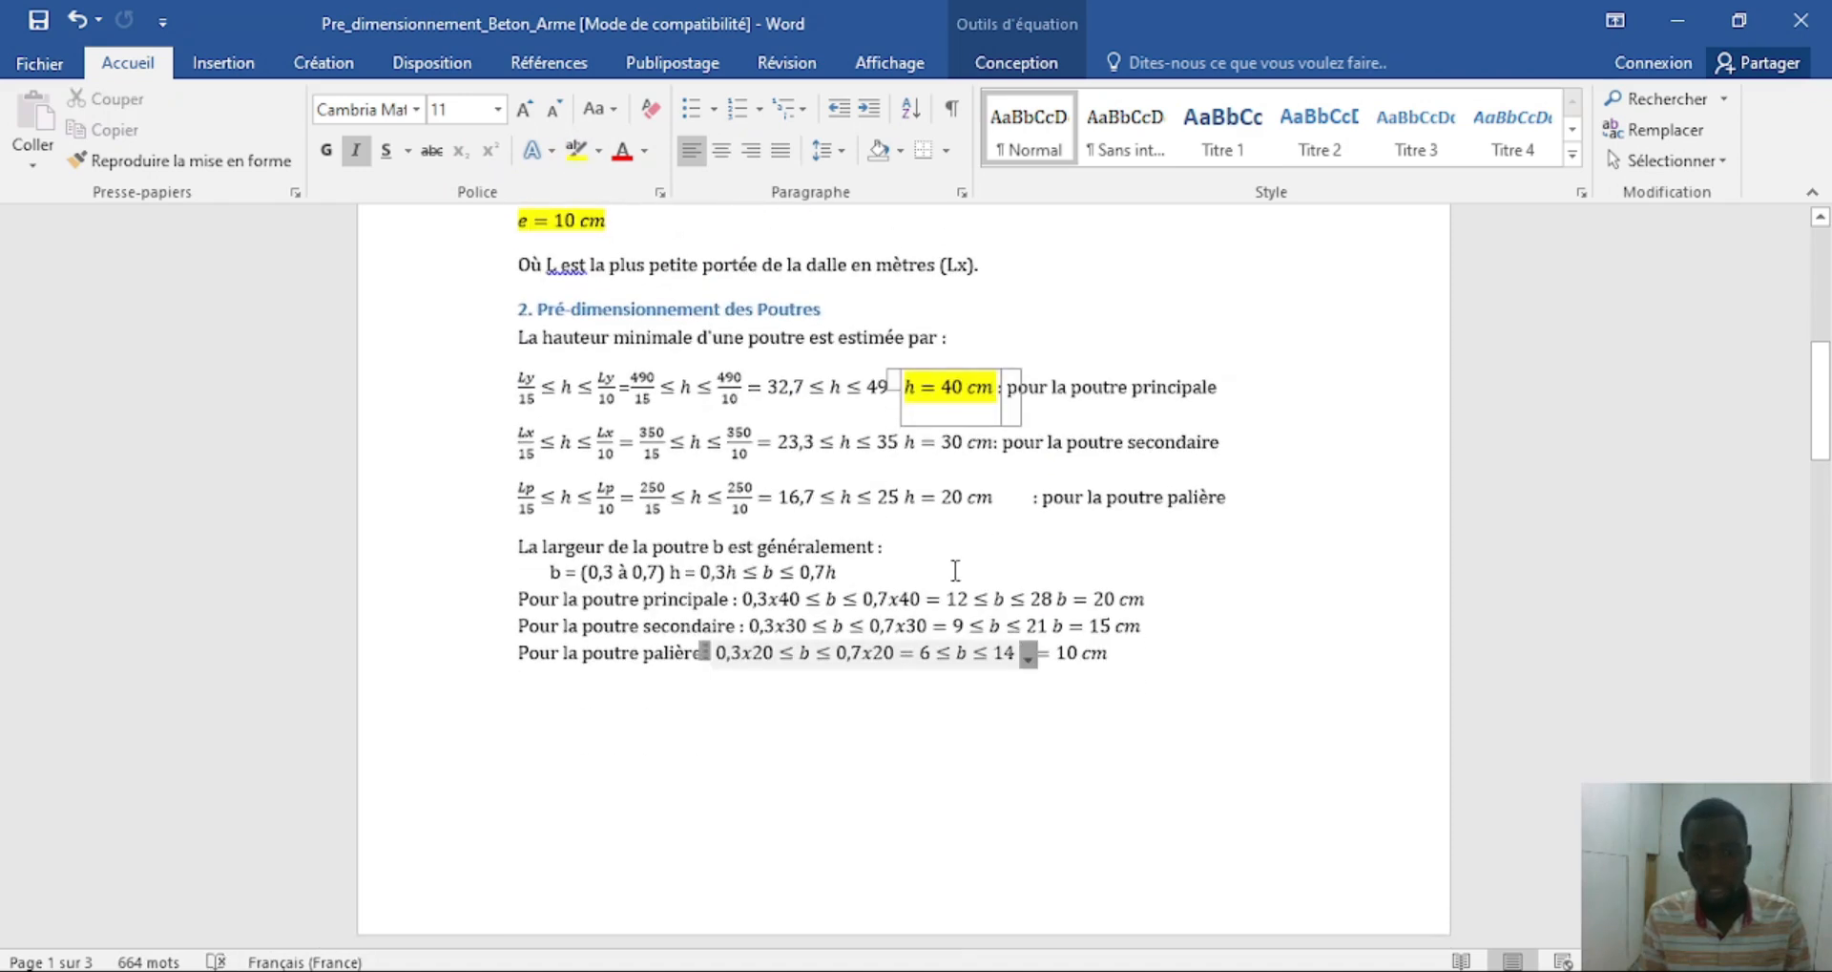
click(1091, 601)
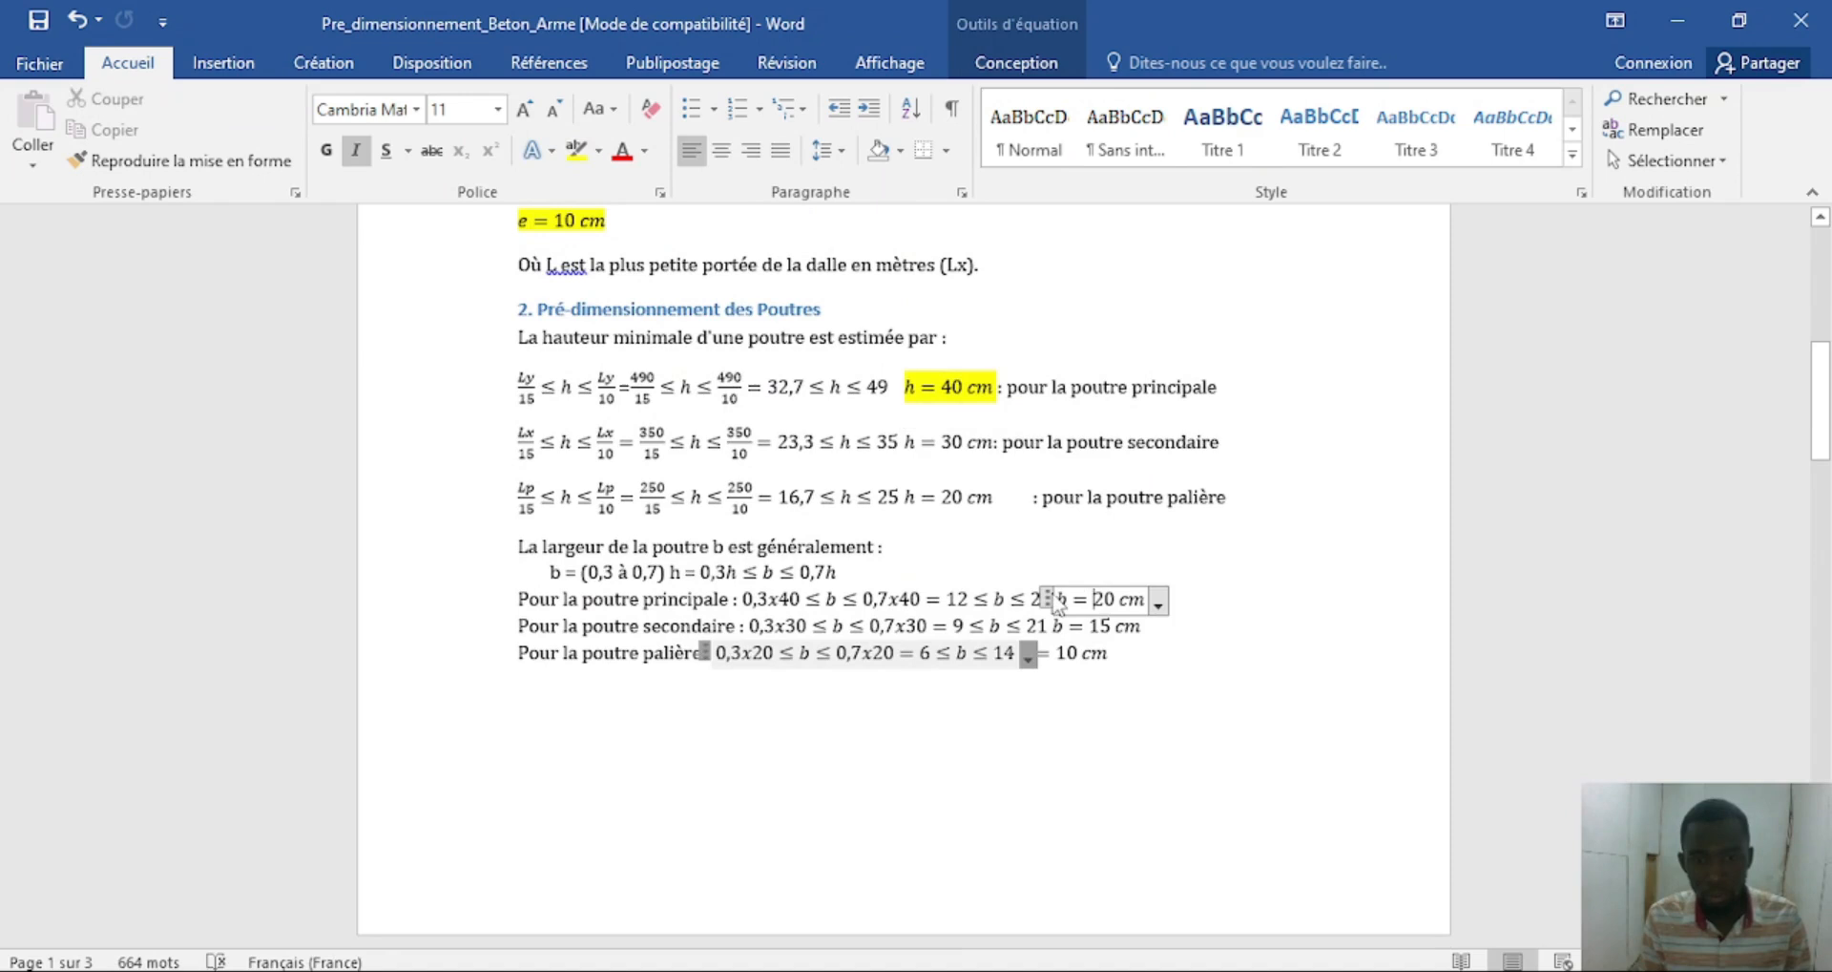
drag(1090, 601, 1053, 605)
click(1143, 606)
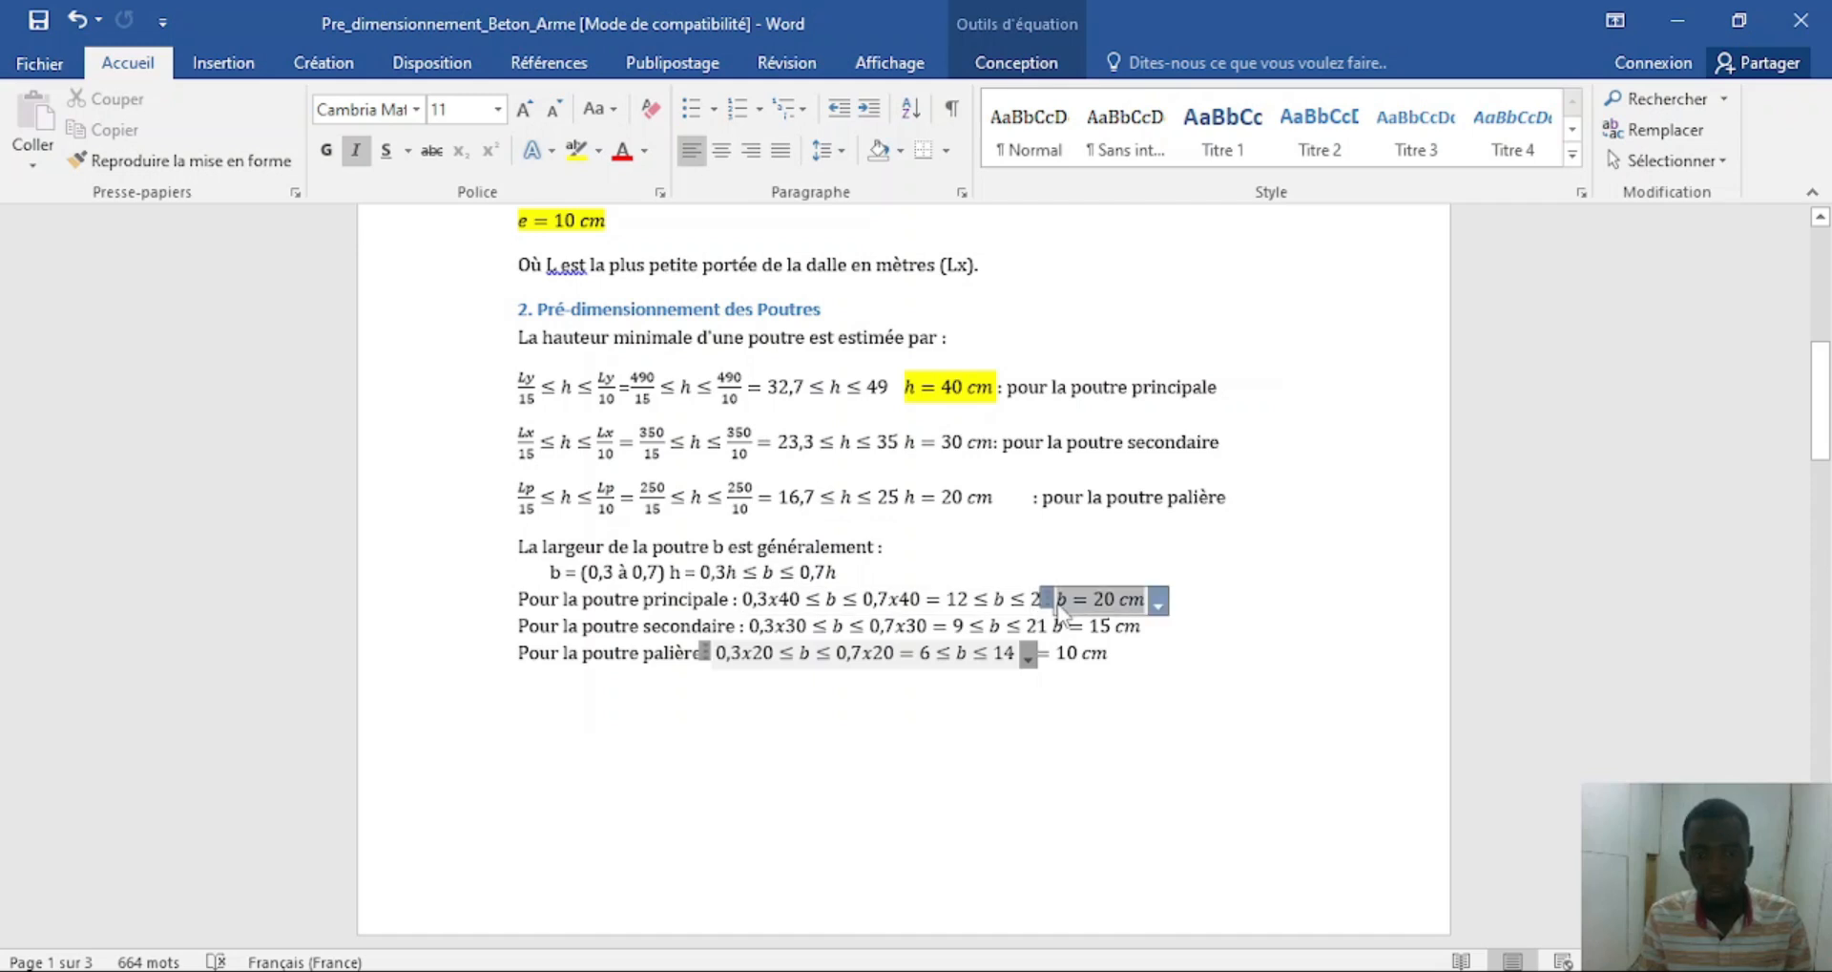
click(576, 150)
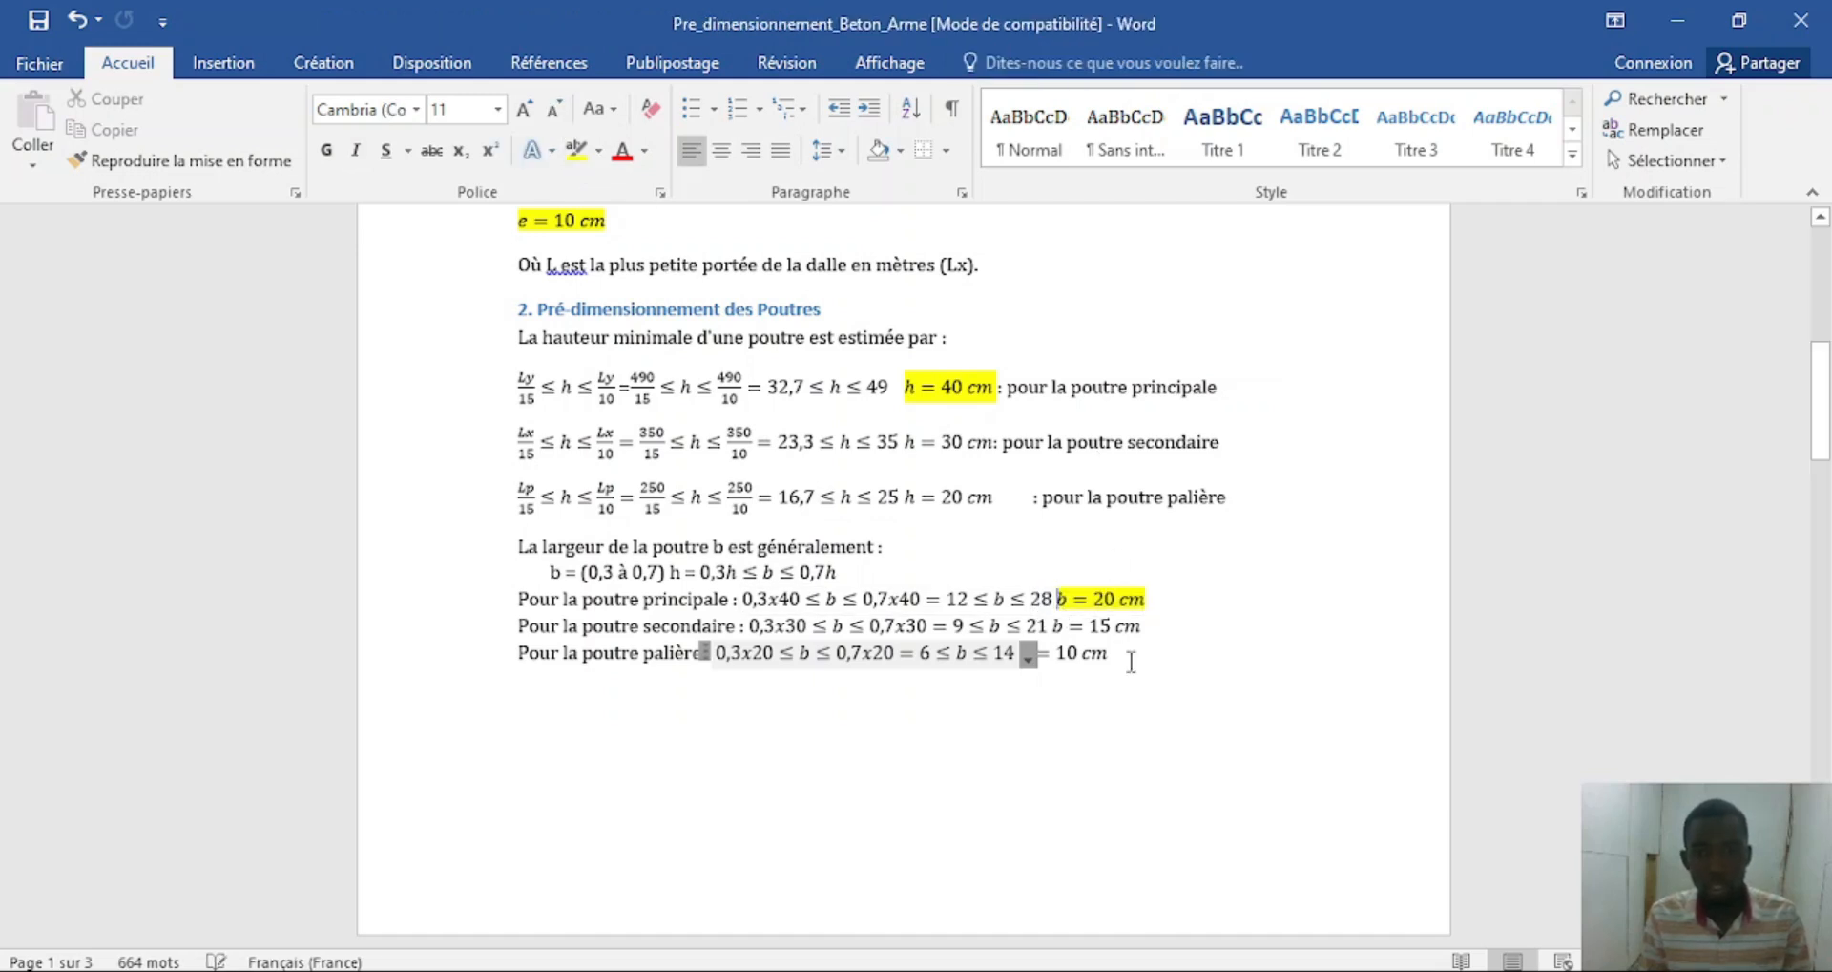
Return to the Excel load sheet and set the beam's h to 0,40 m and b' to 0,20 m.
key(alt+Tab)
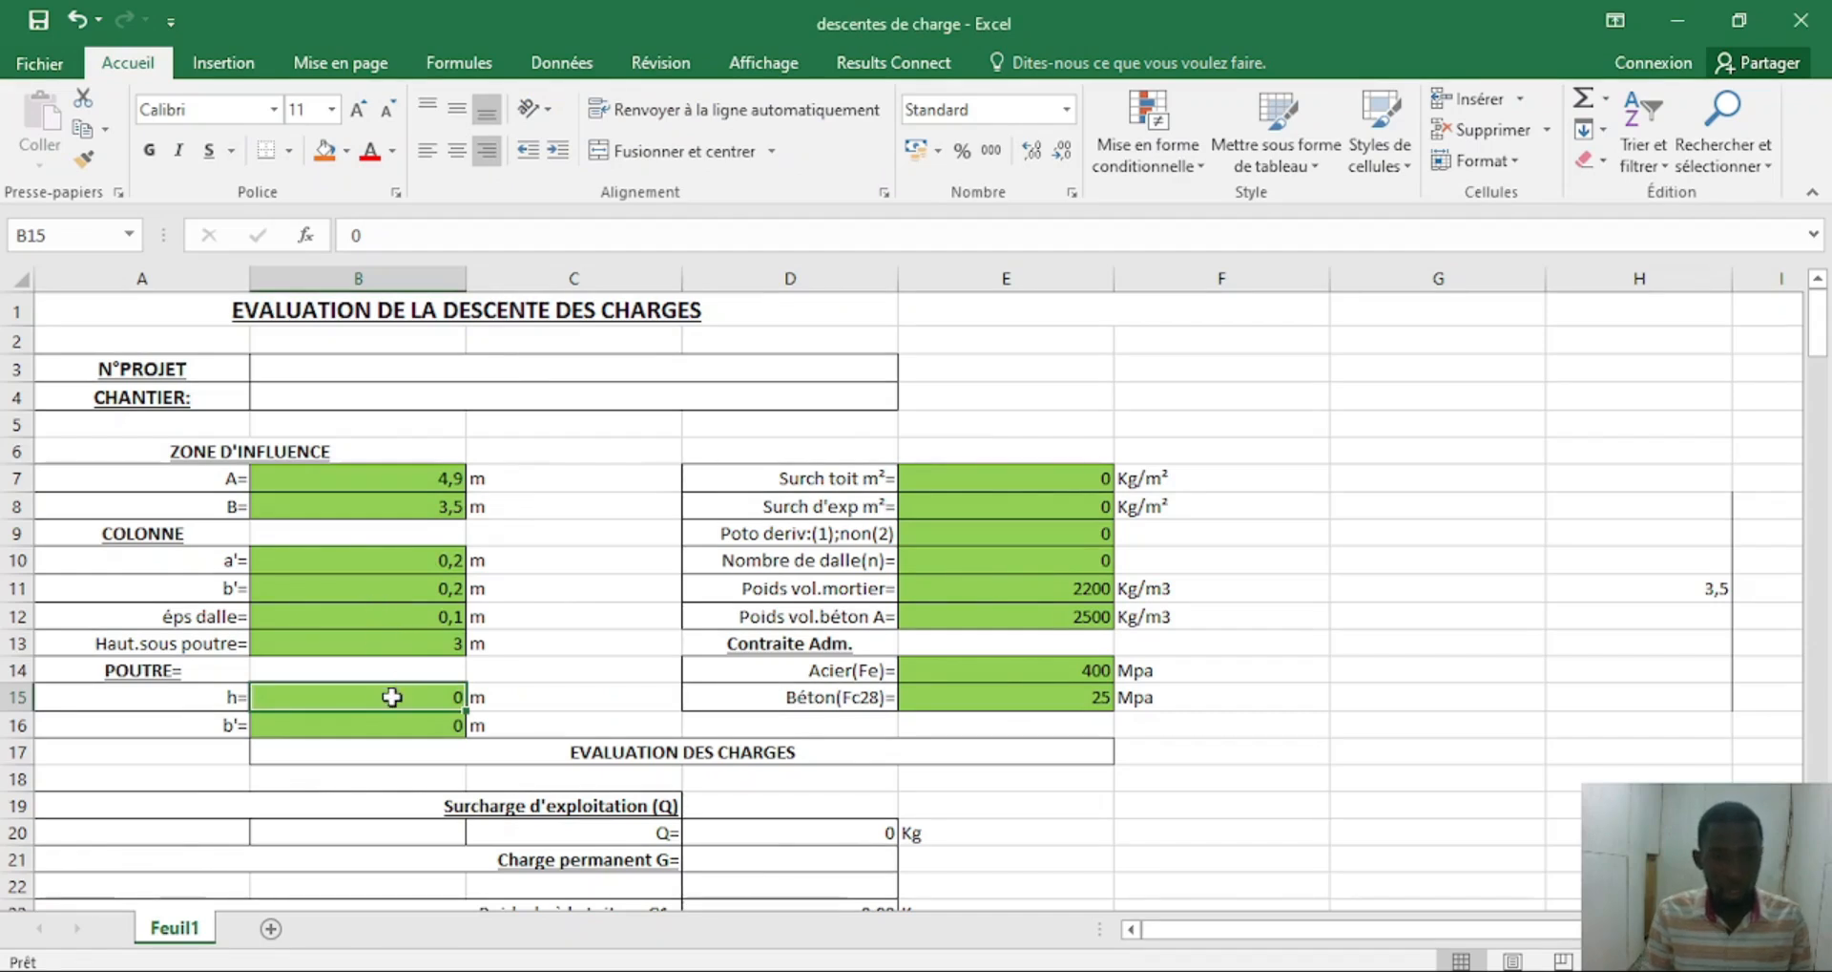
text(0)
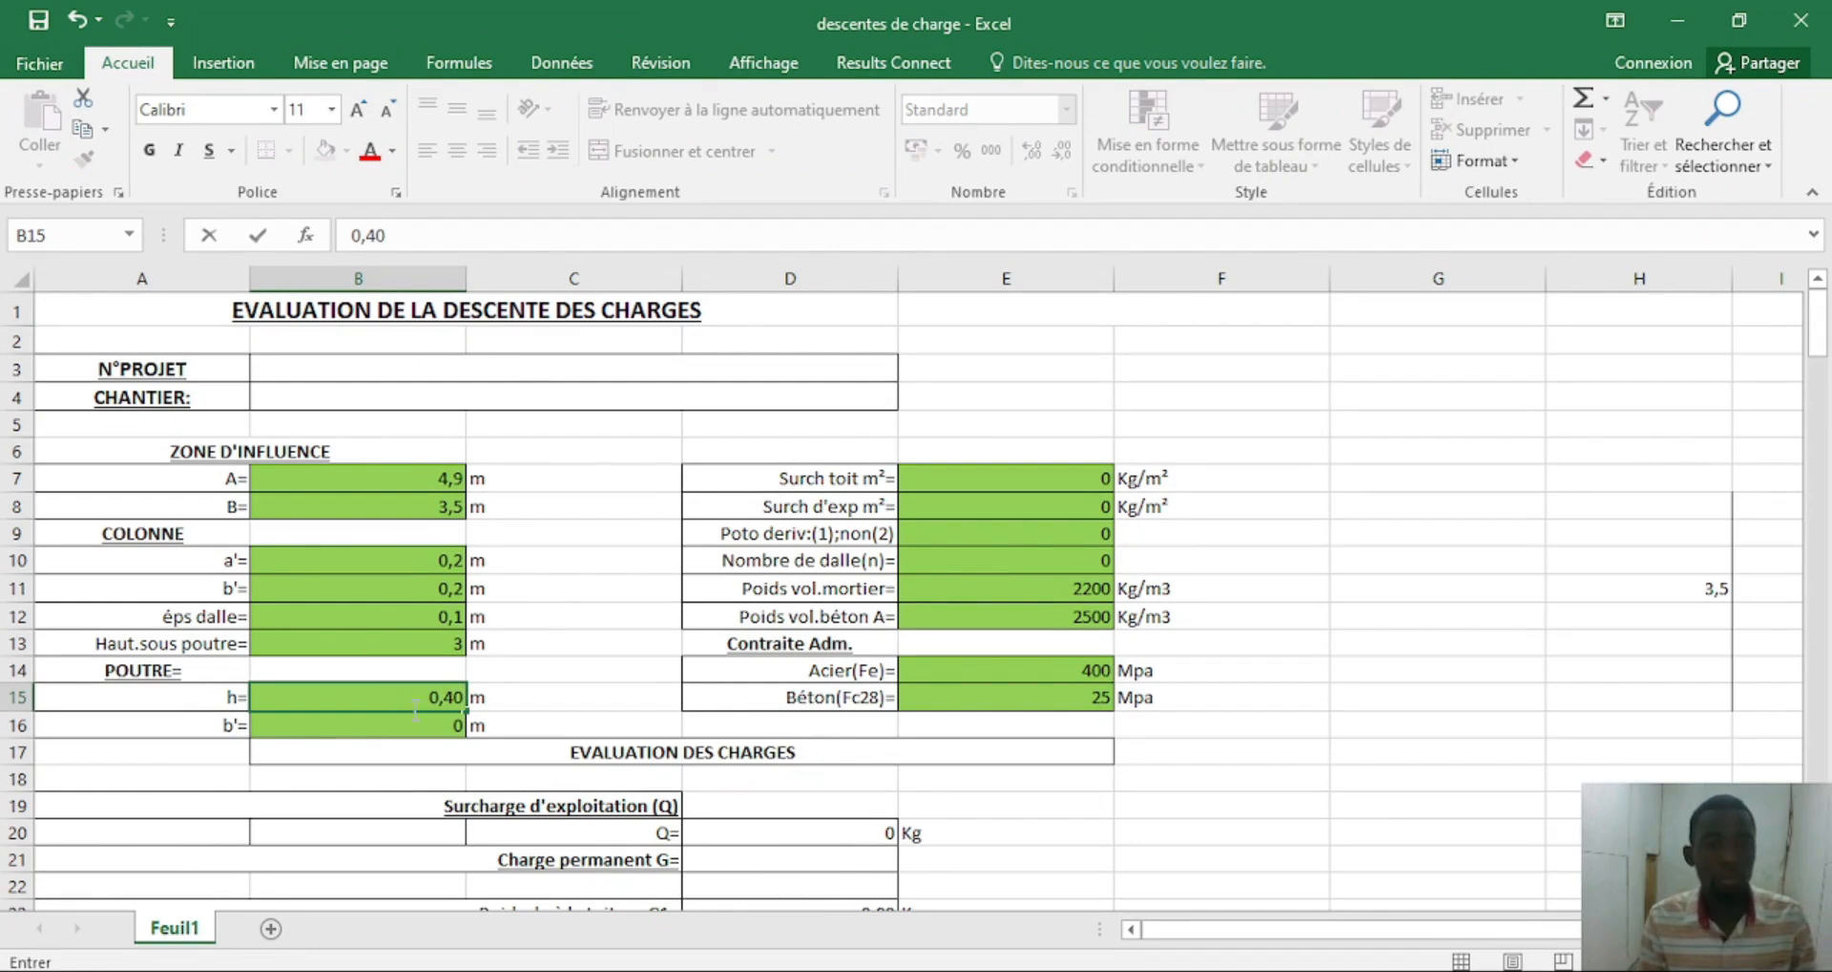
click(427, 747)
click(421, 731)
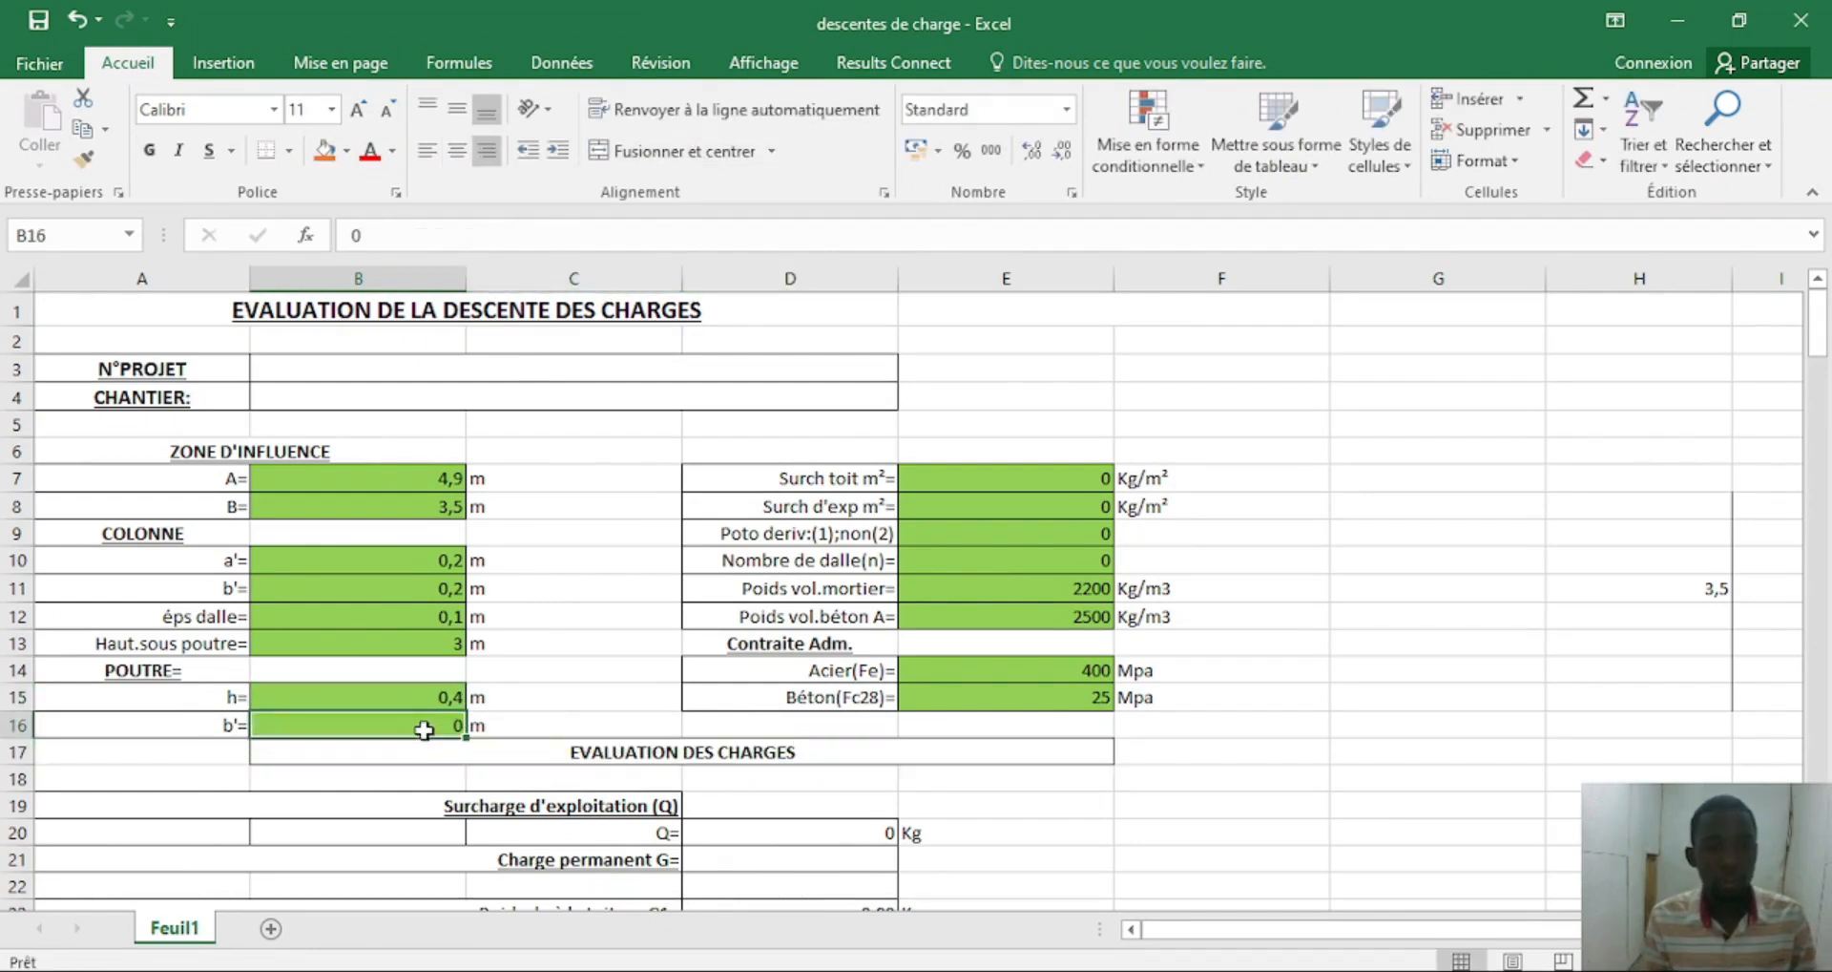
text(0,20)
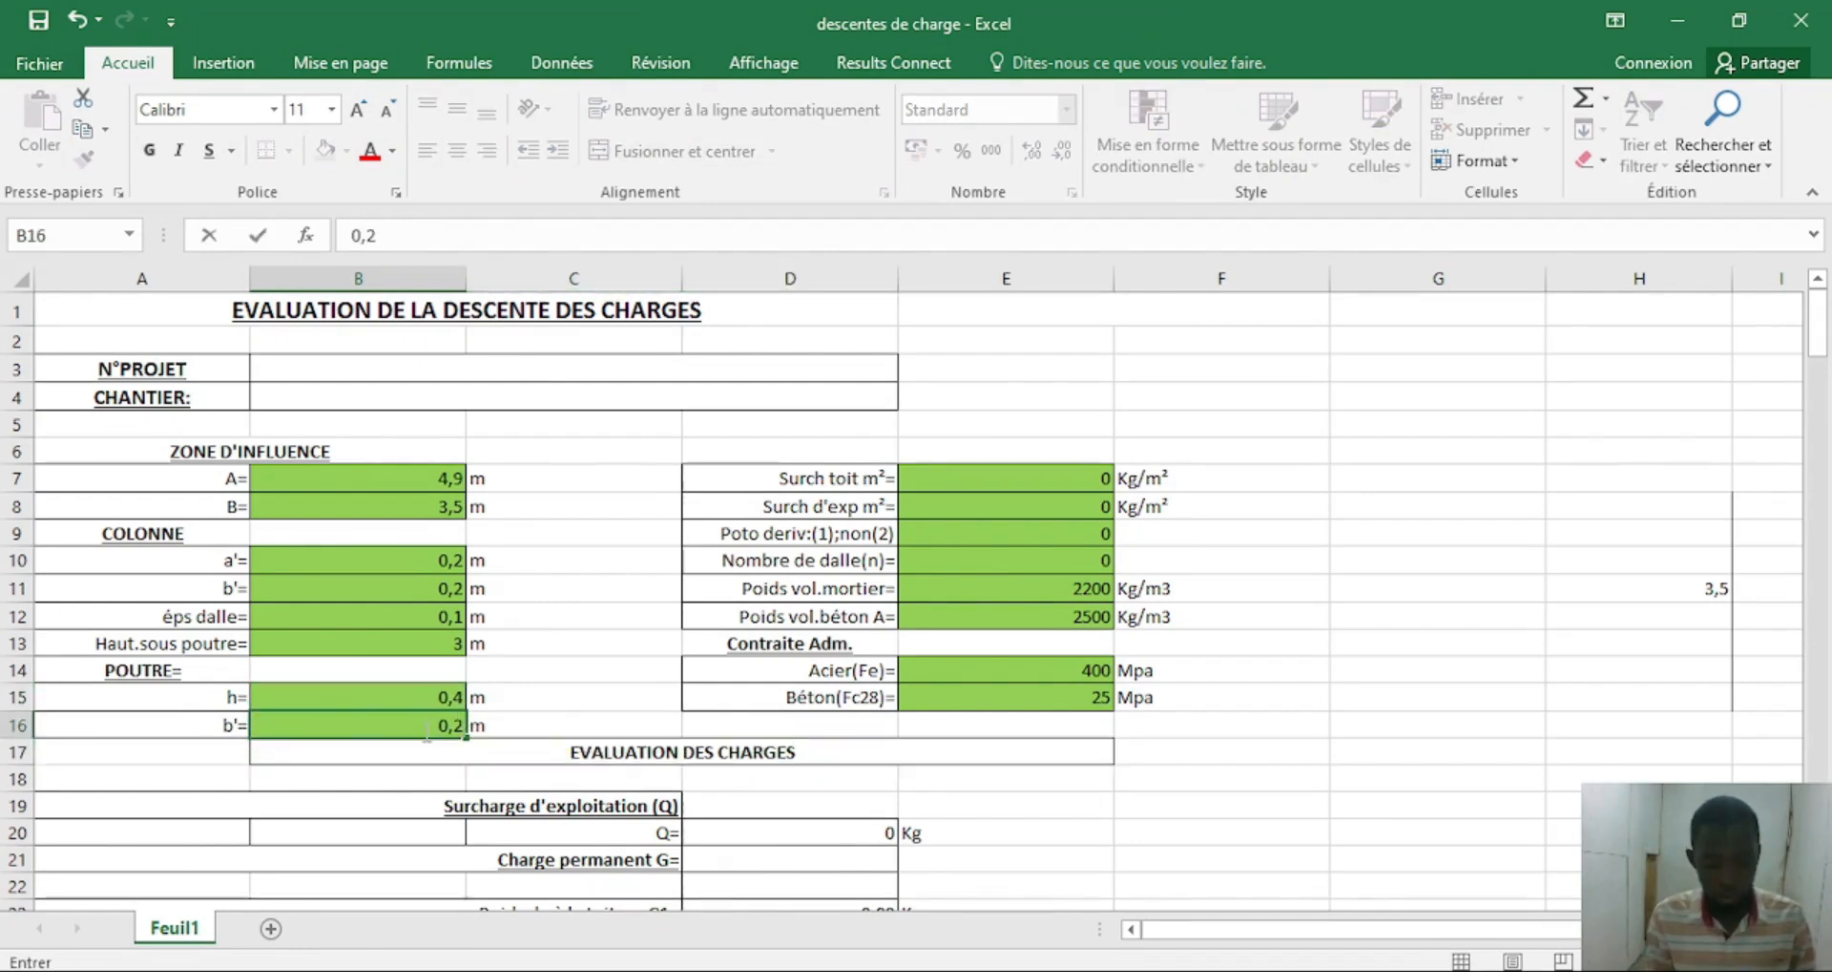
key(Return)
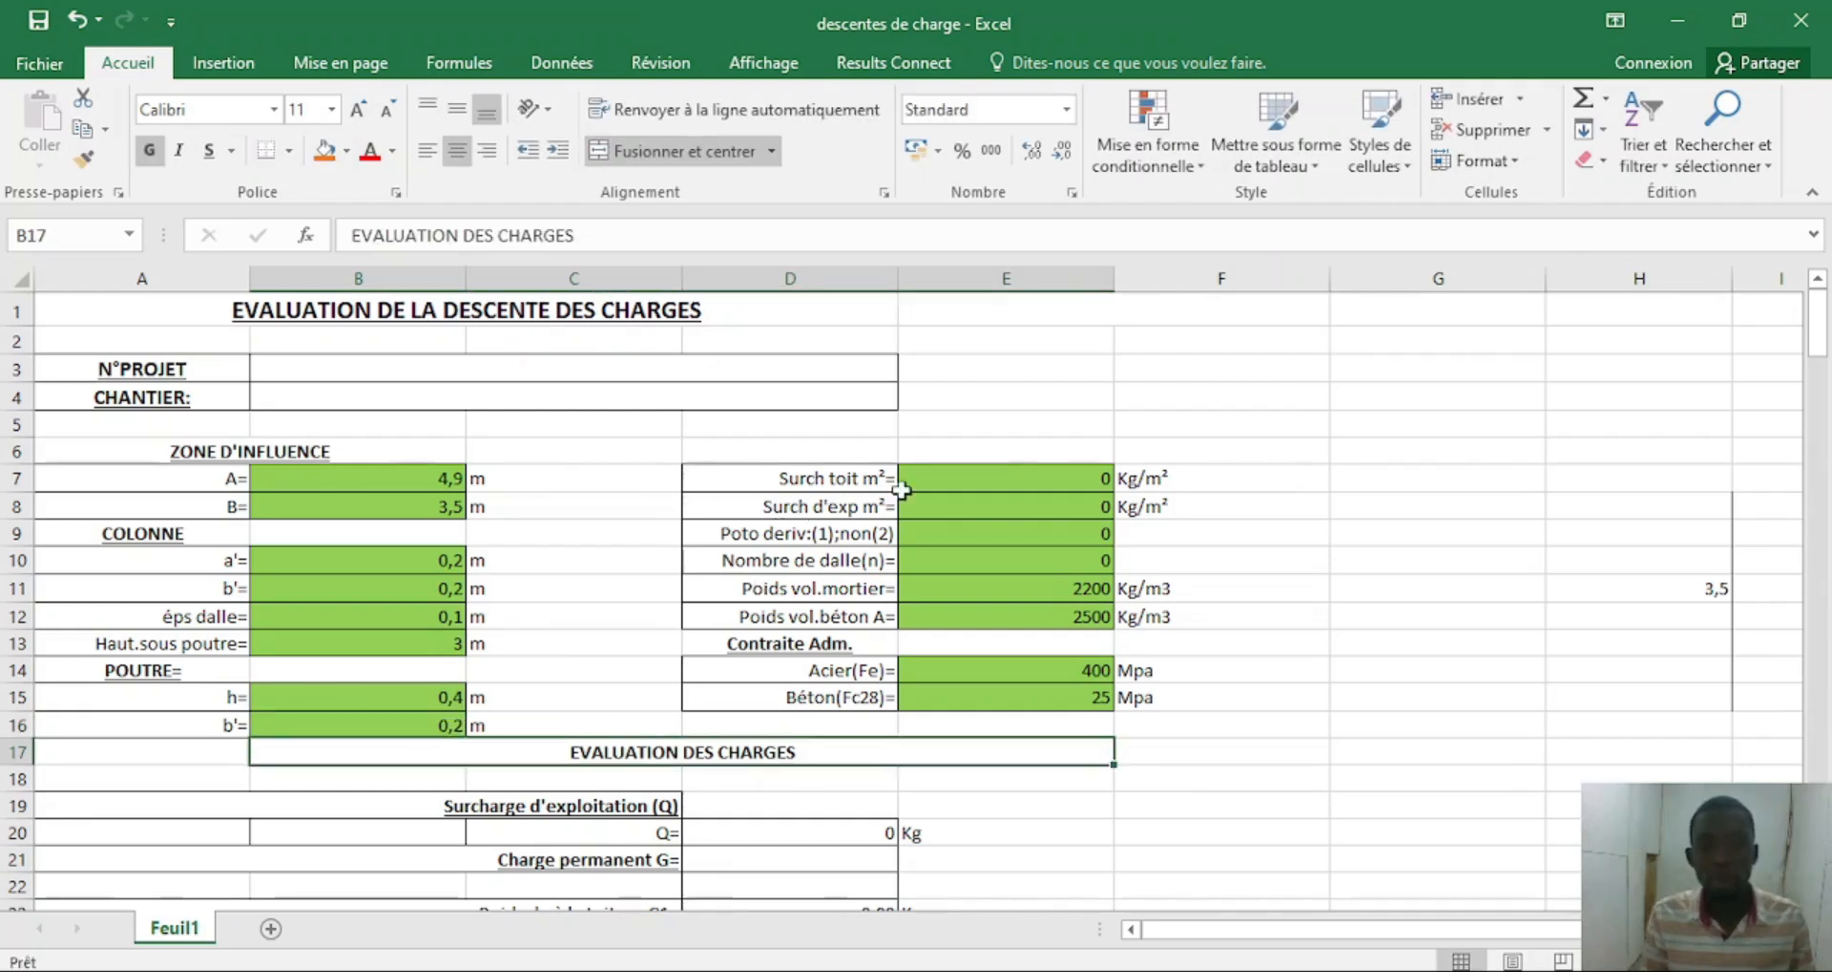
Check the roof in the main facade image, and set Surch toit to 183 Kg/m² in the Excel load sheet.
scroll(907, 492, down, 1)
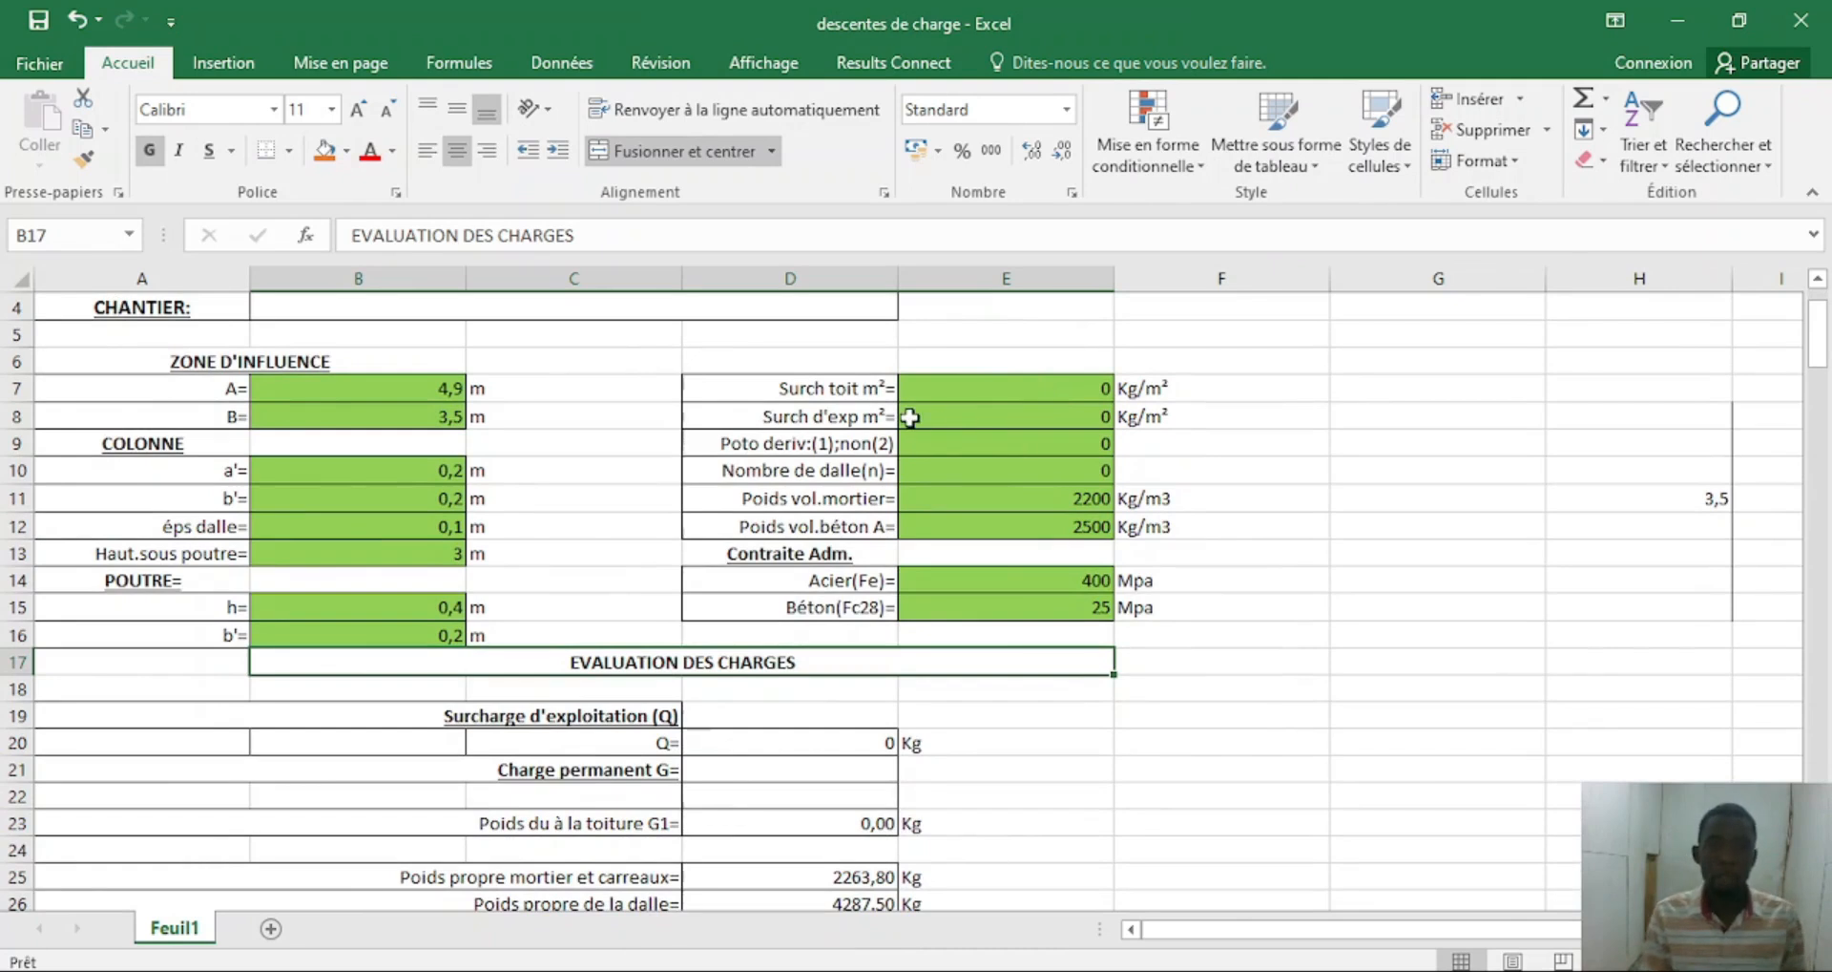
click(920, 389)
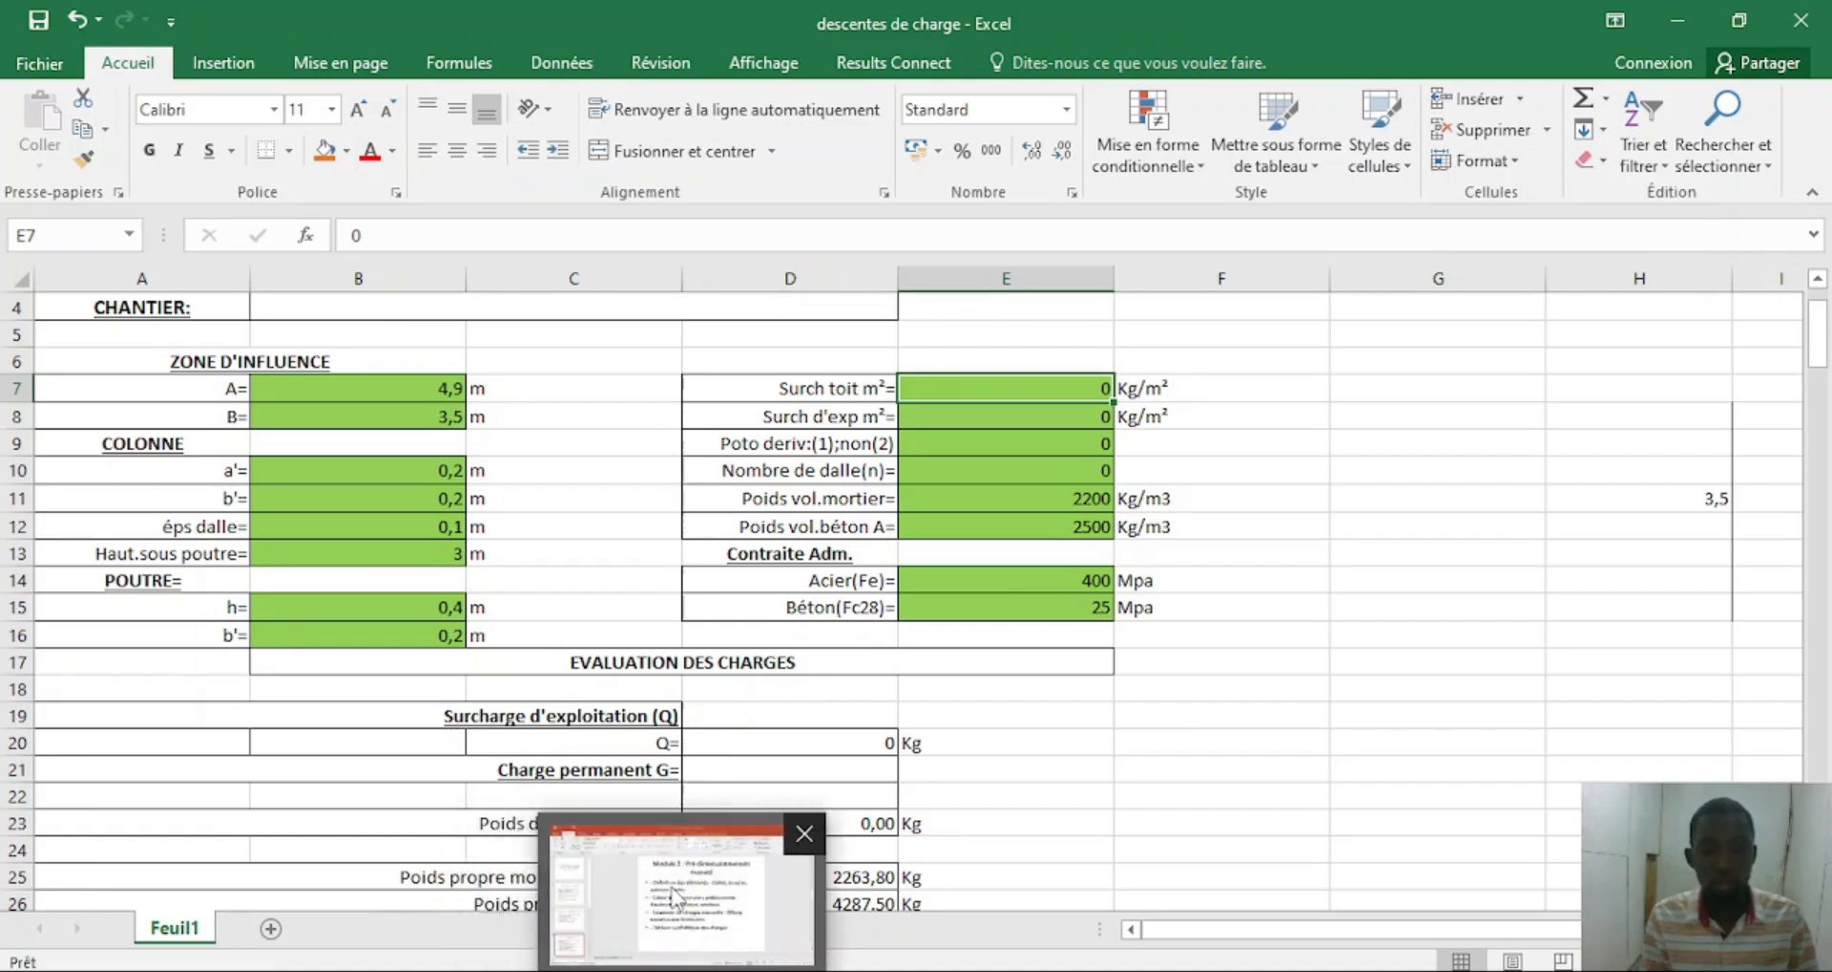
mouse_move(594, 970)
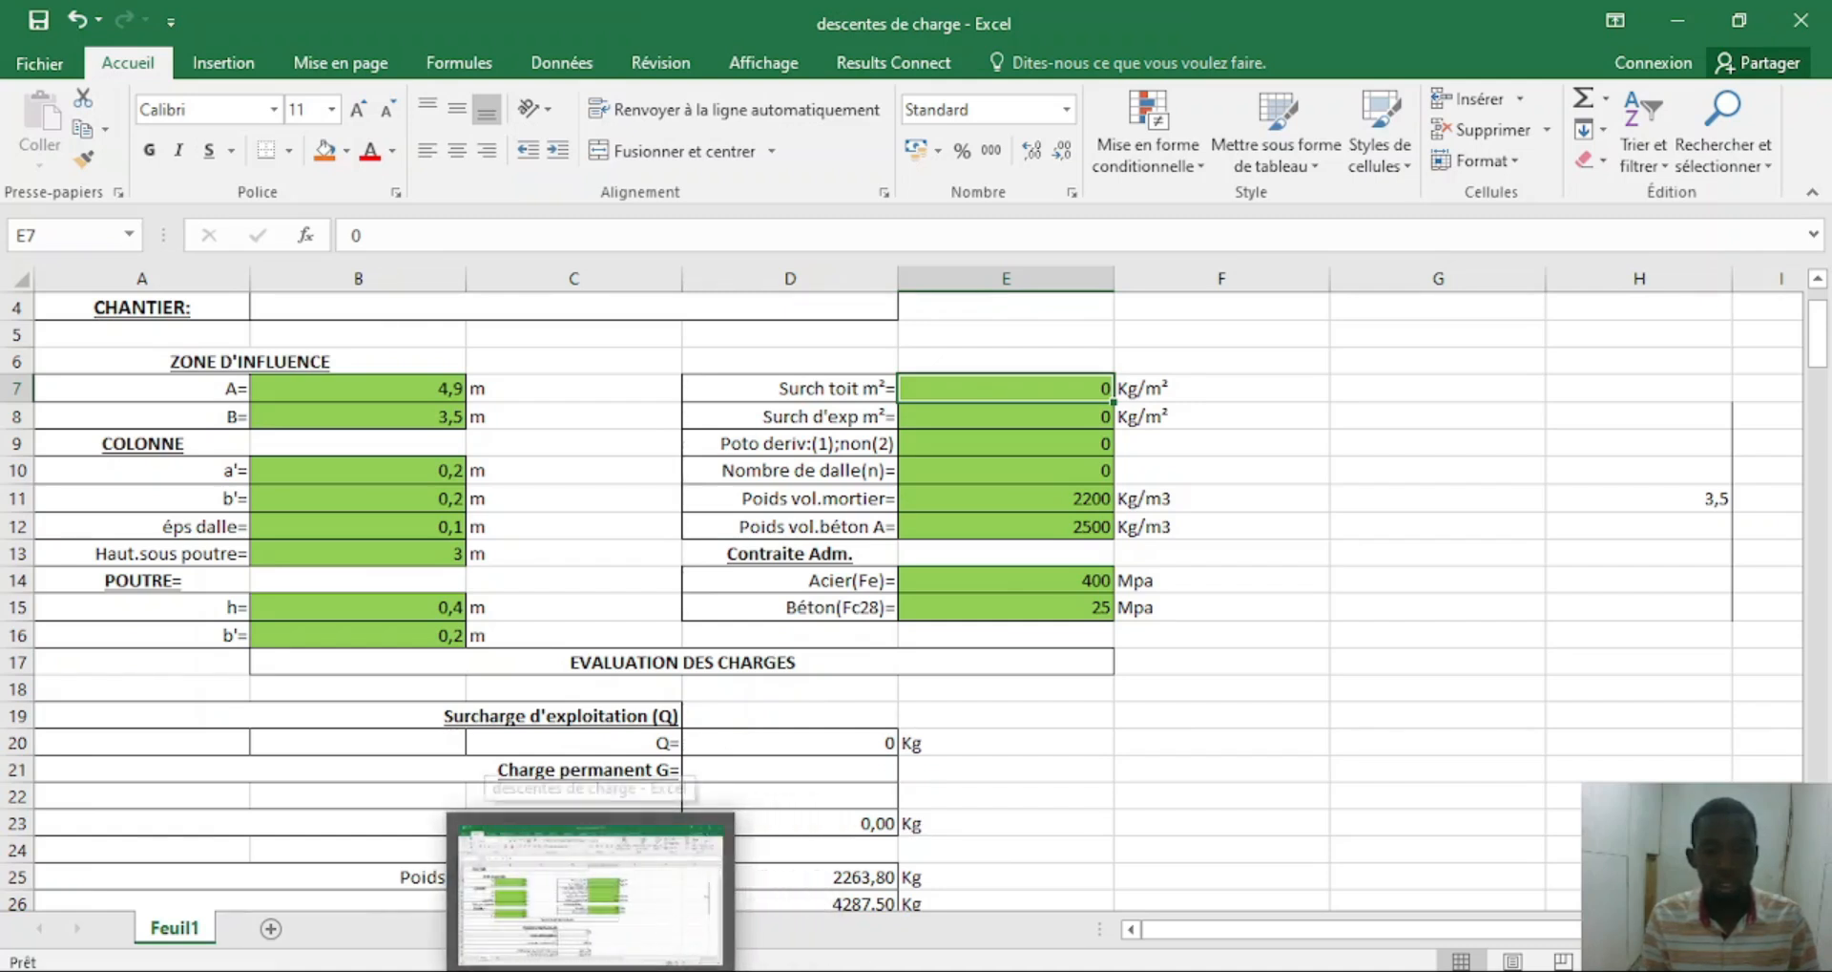
mouse_move(1292, 970)
click(1432, 889)
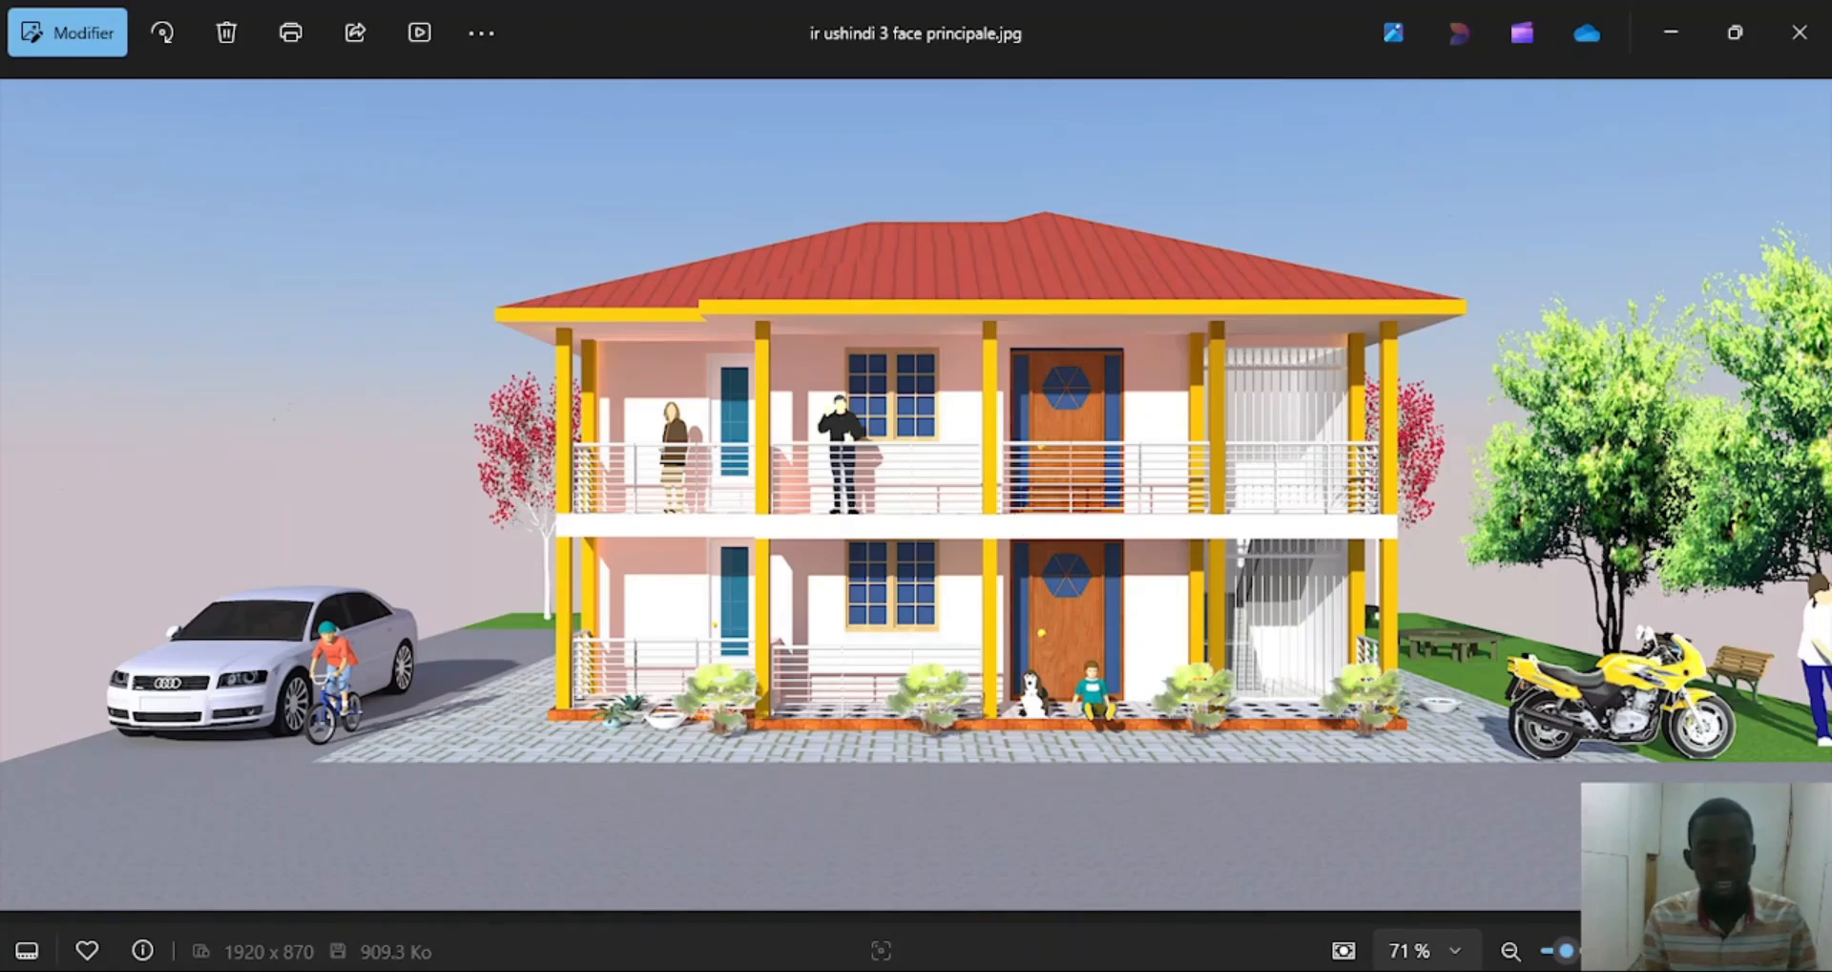
click(594, 969)
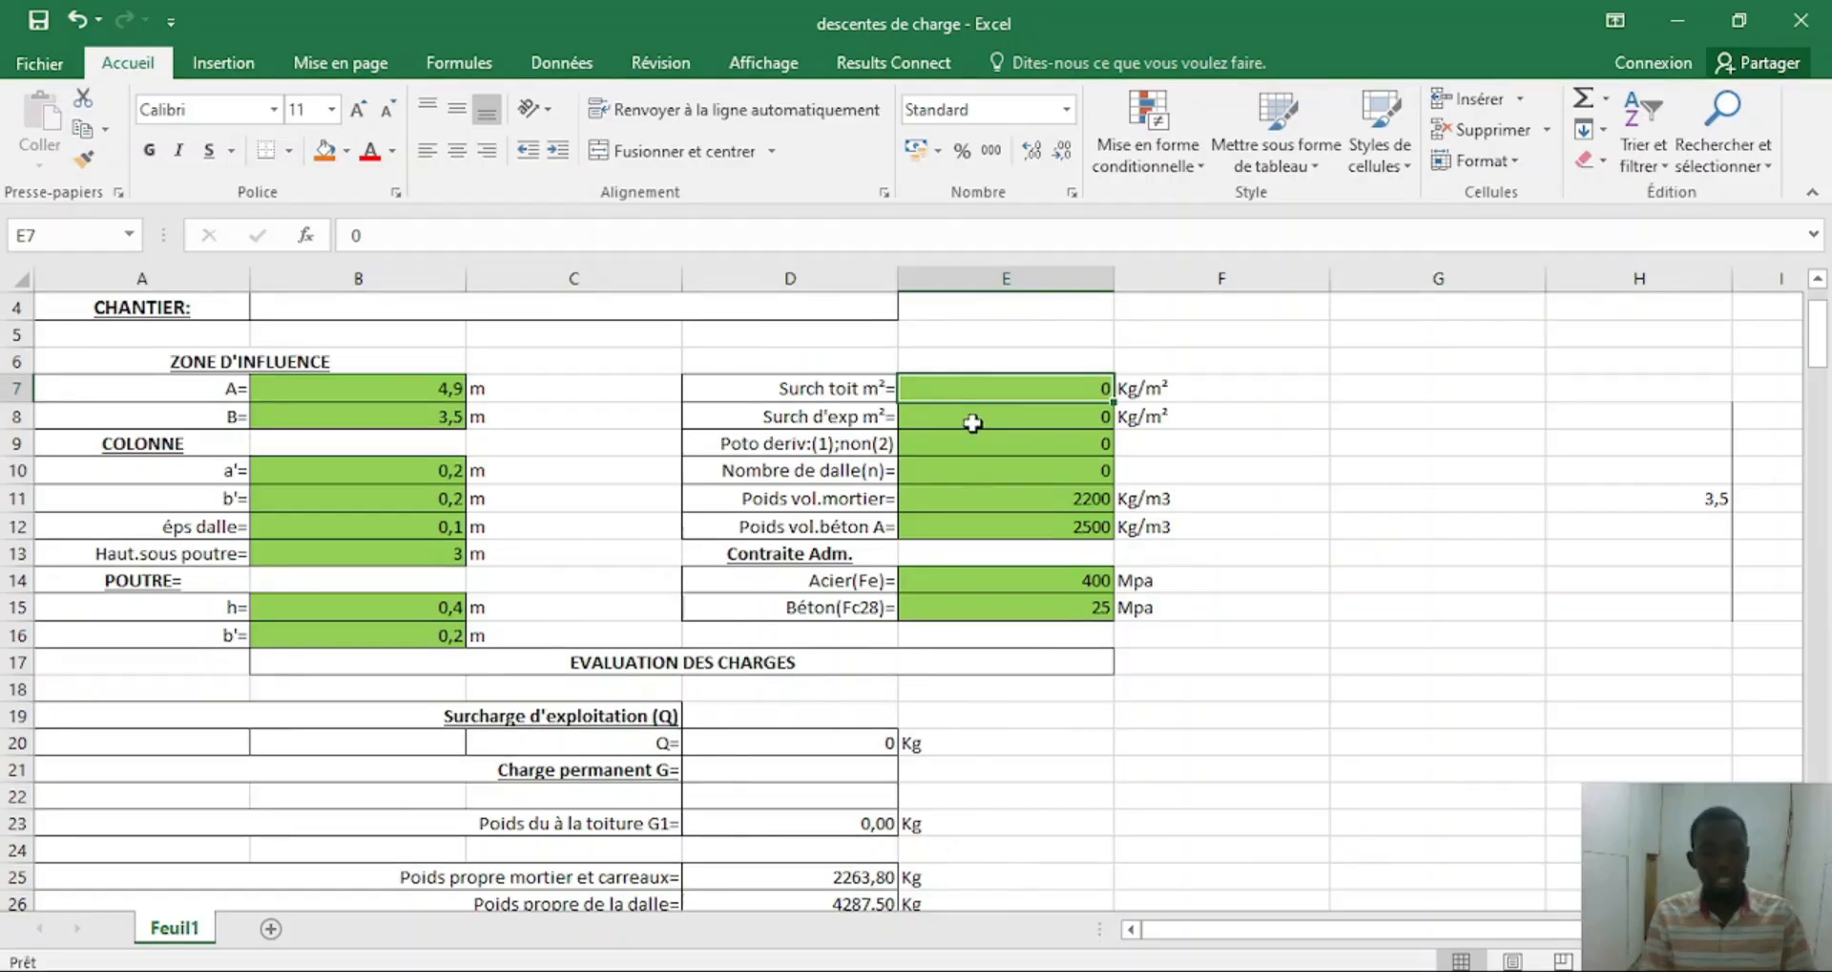
text(183)
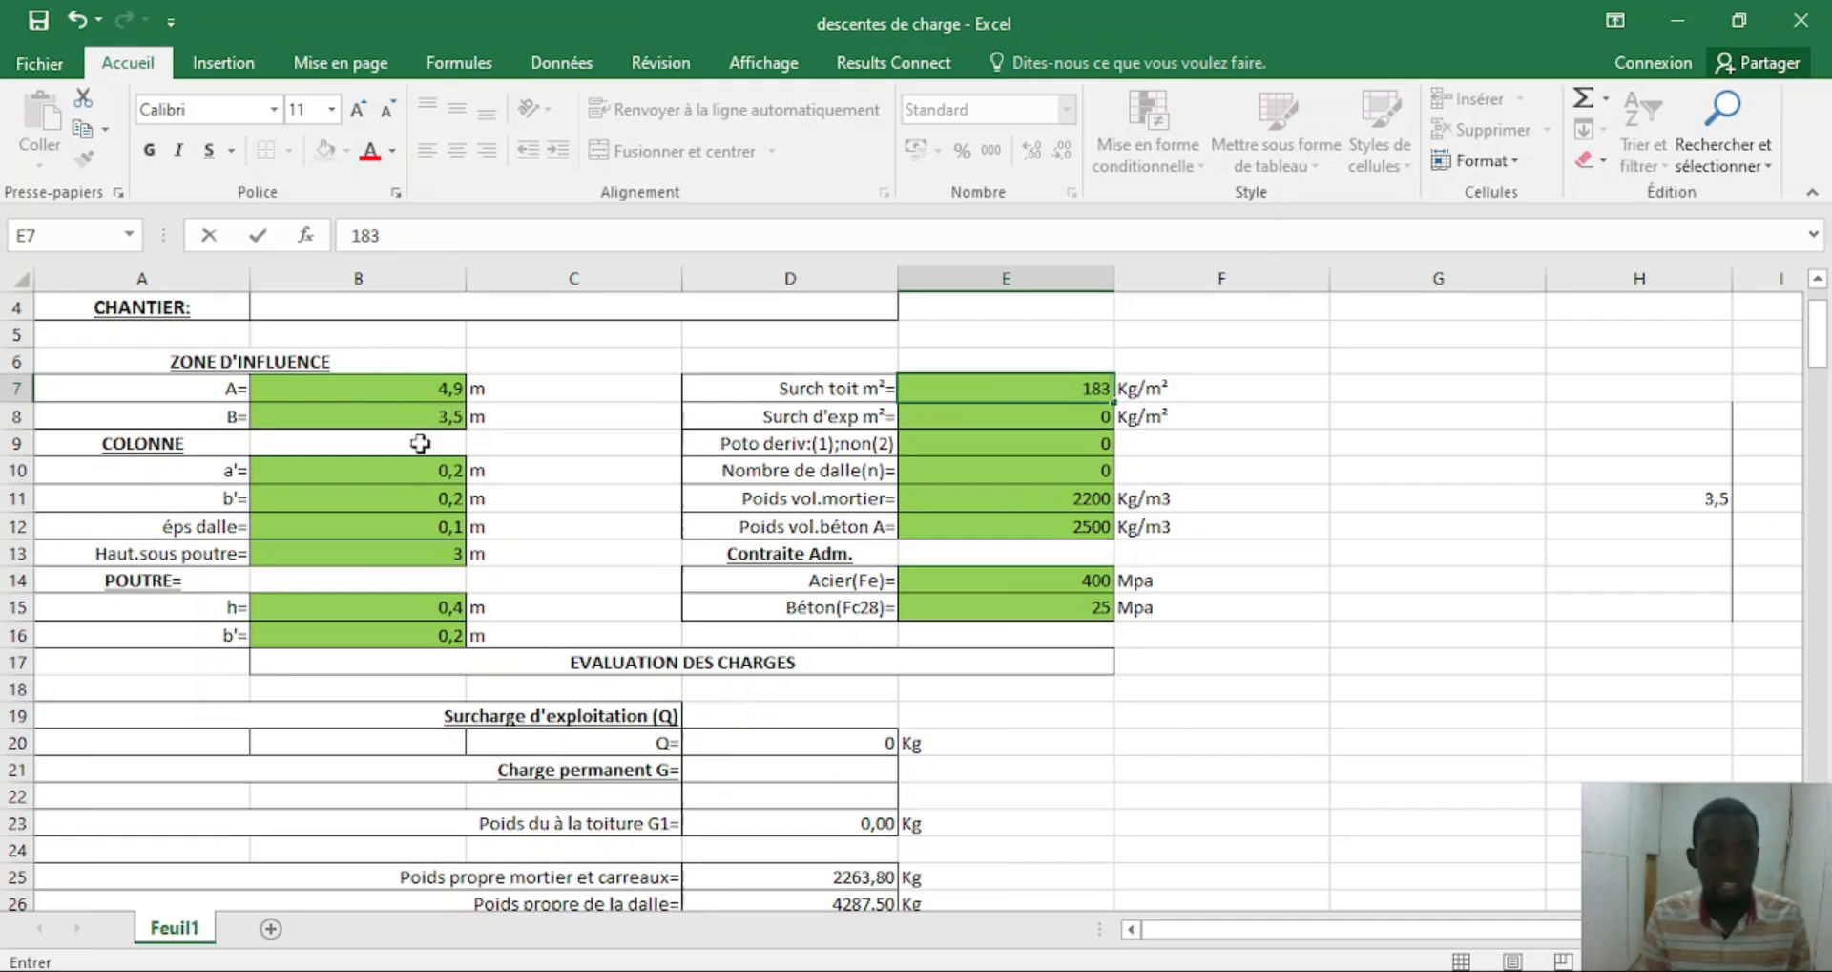
Compare the ZONE D'INFLUENCE sketch in the load sheet with the shaded influence zone on the SketchUp floor plan.
drag(1182, 934, 1363, 946)
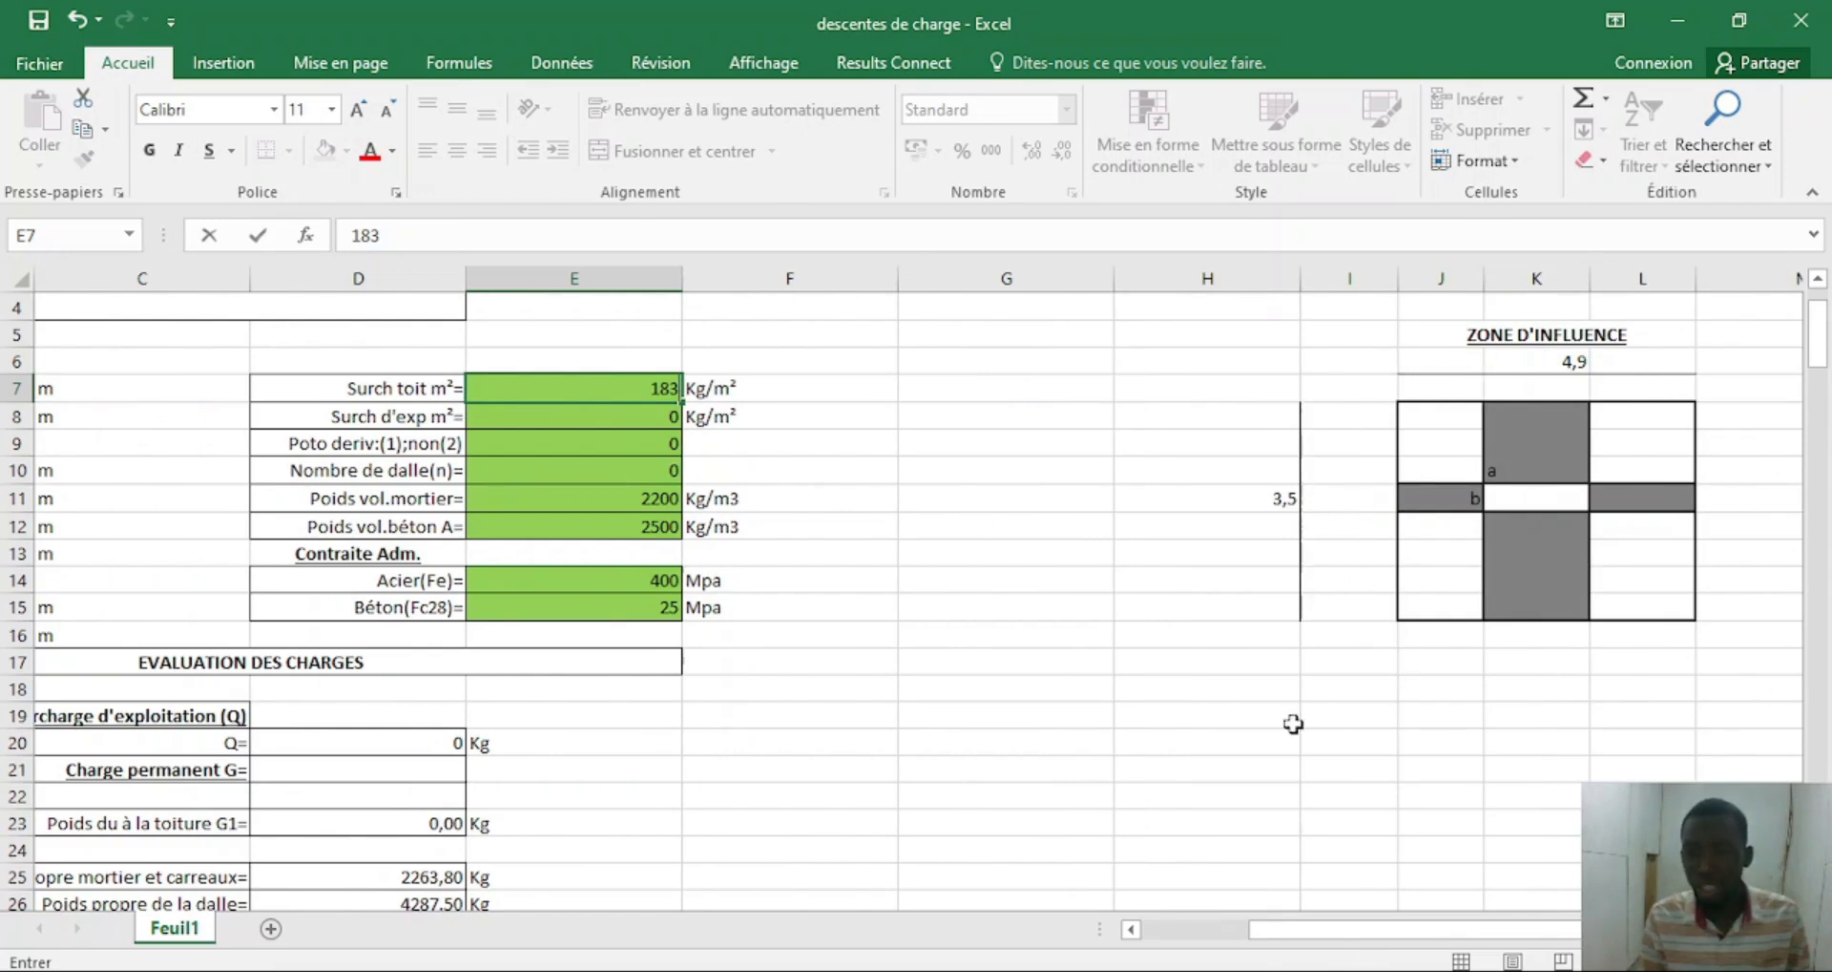
click(1217, 969)
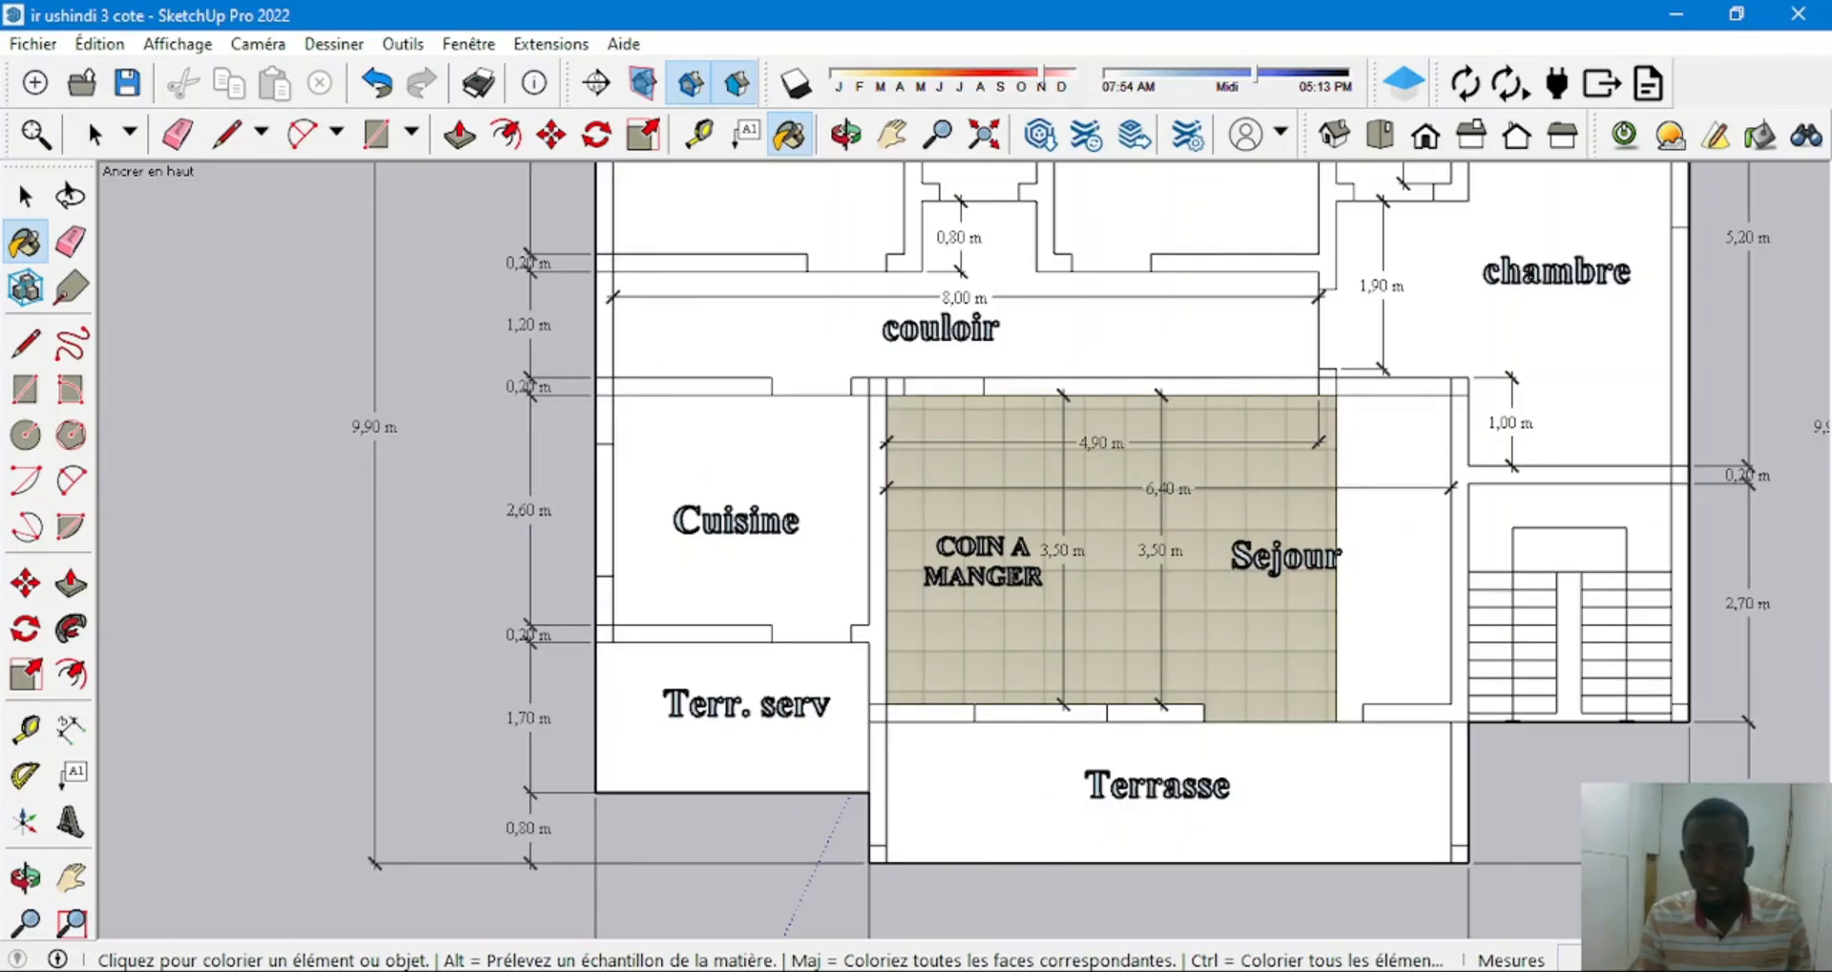
click(1226, 970)
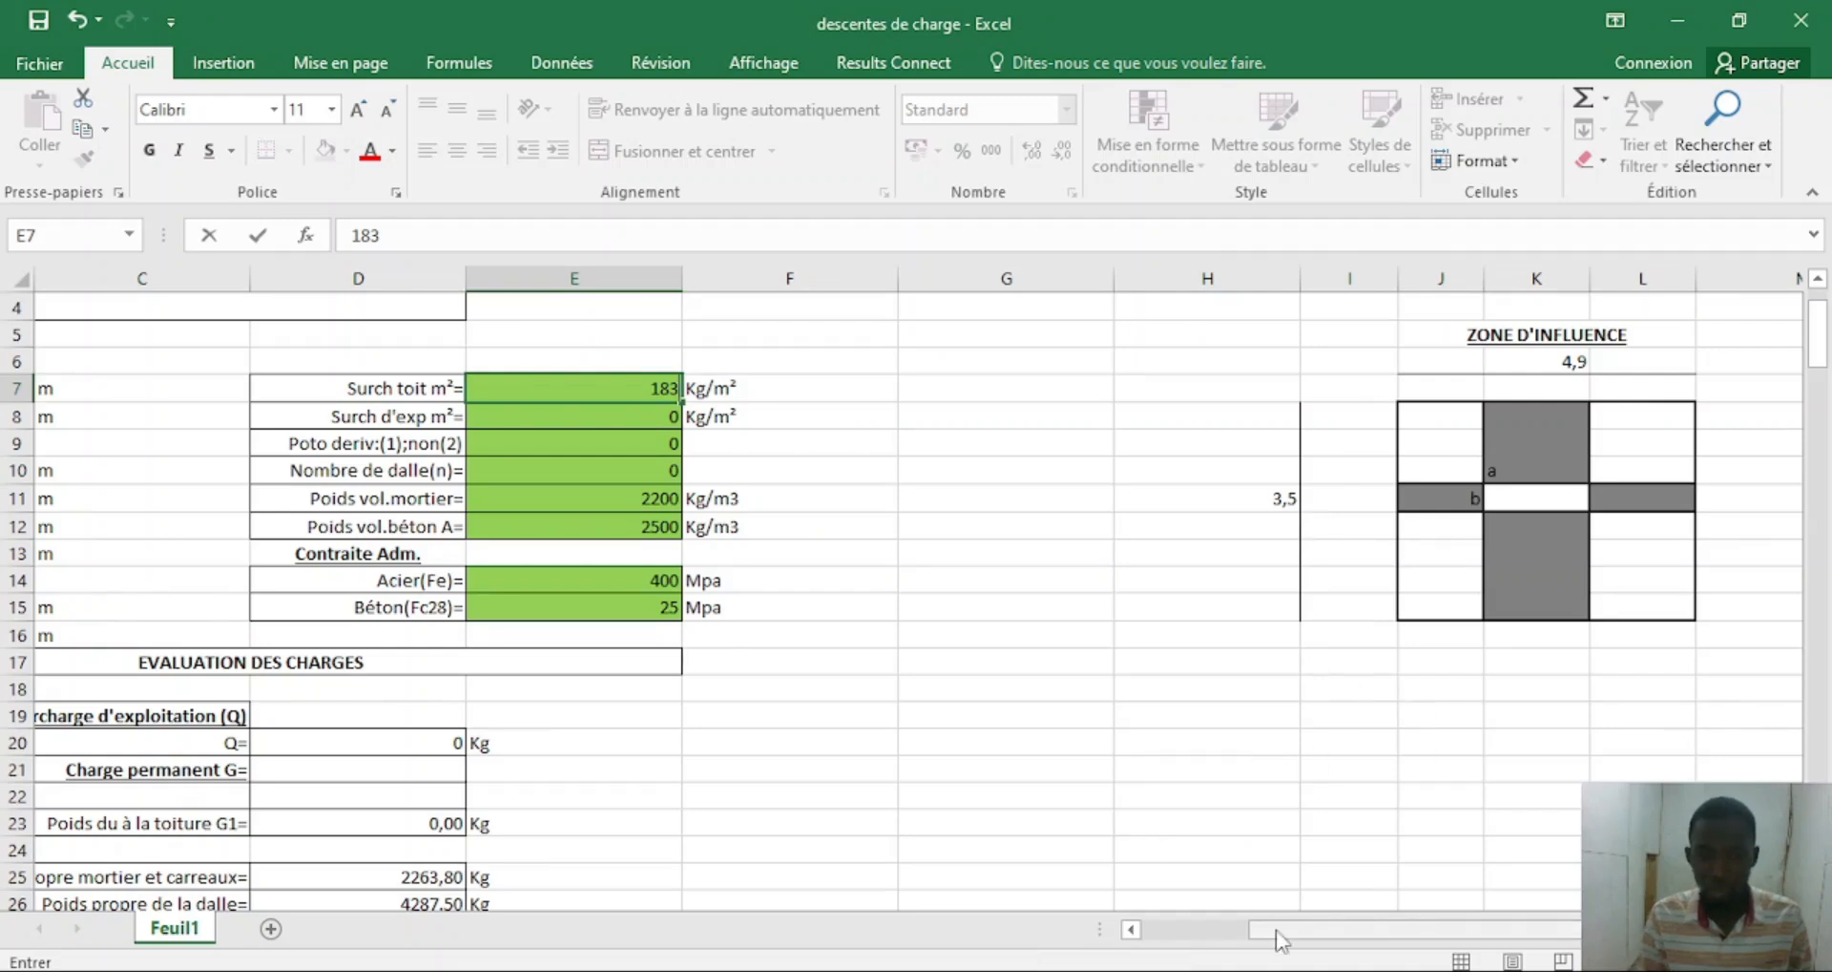
drag(1279, 933, 1170, 930)
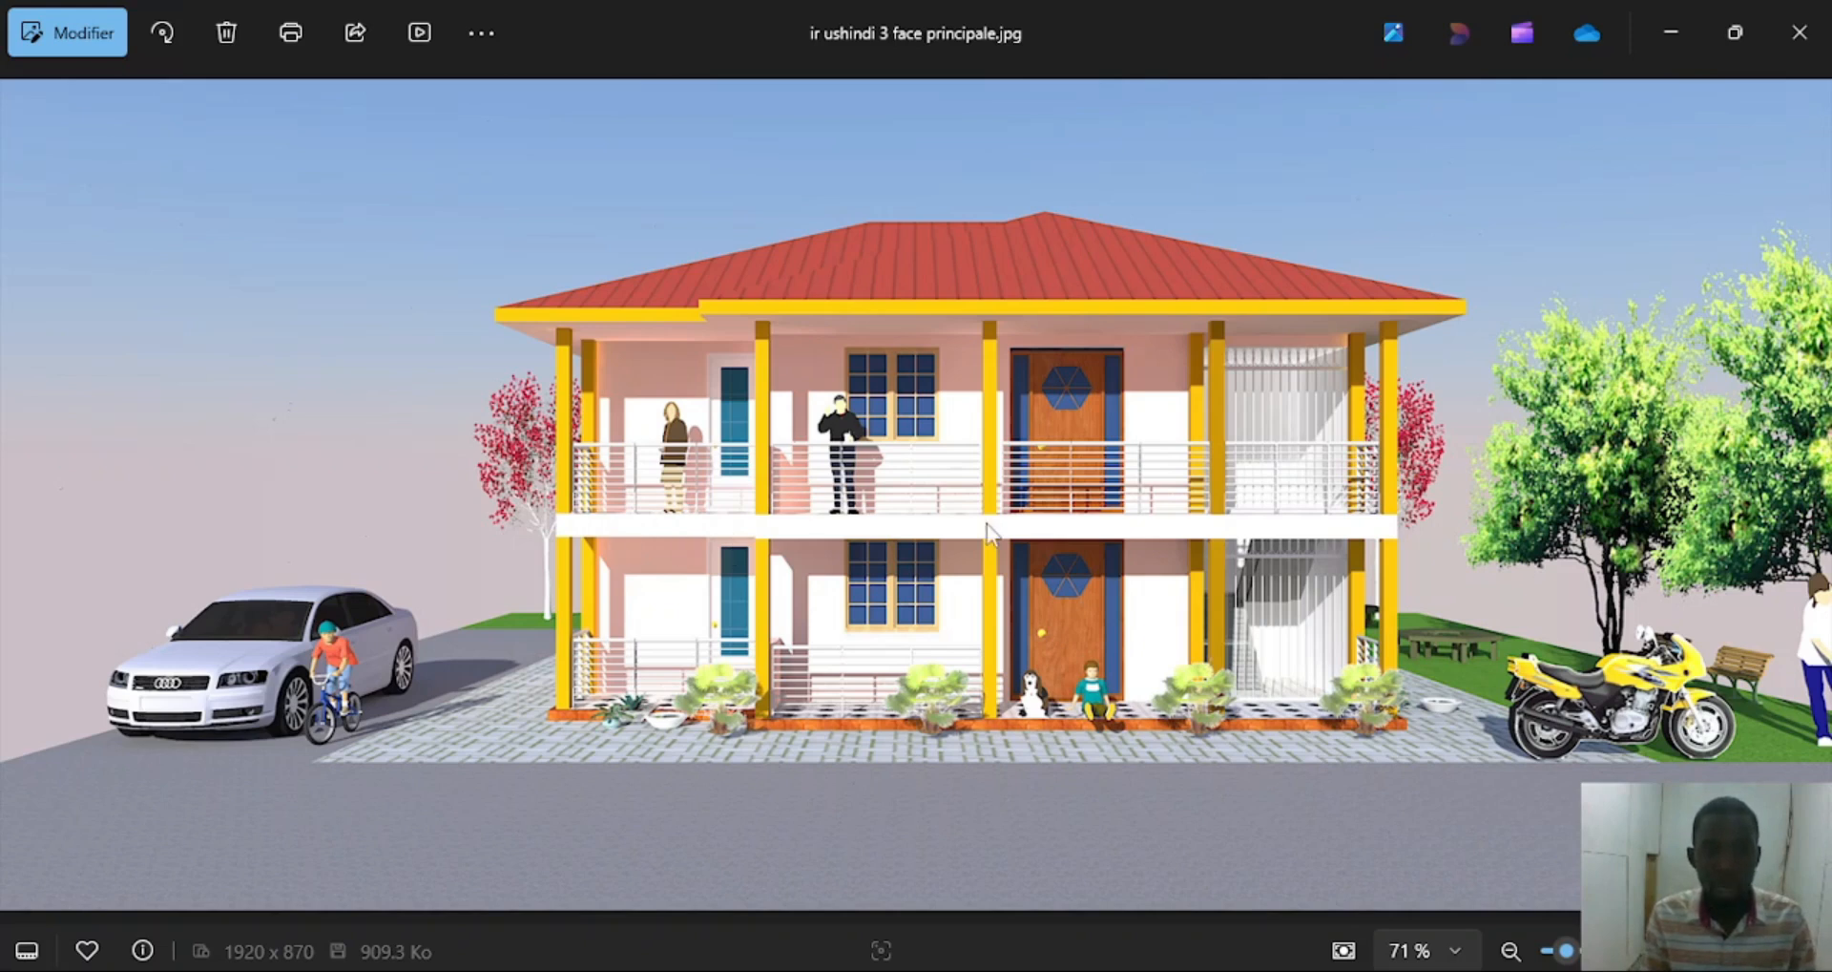
Browse the live-load table images by building type and examine the "Bâtiments à usage d'habitation" table.
key(Right)
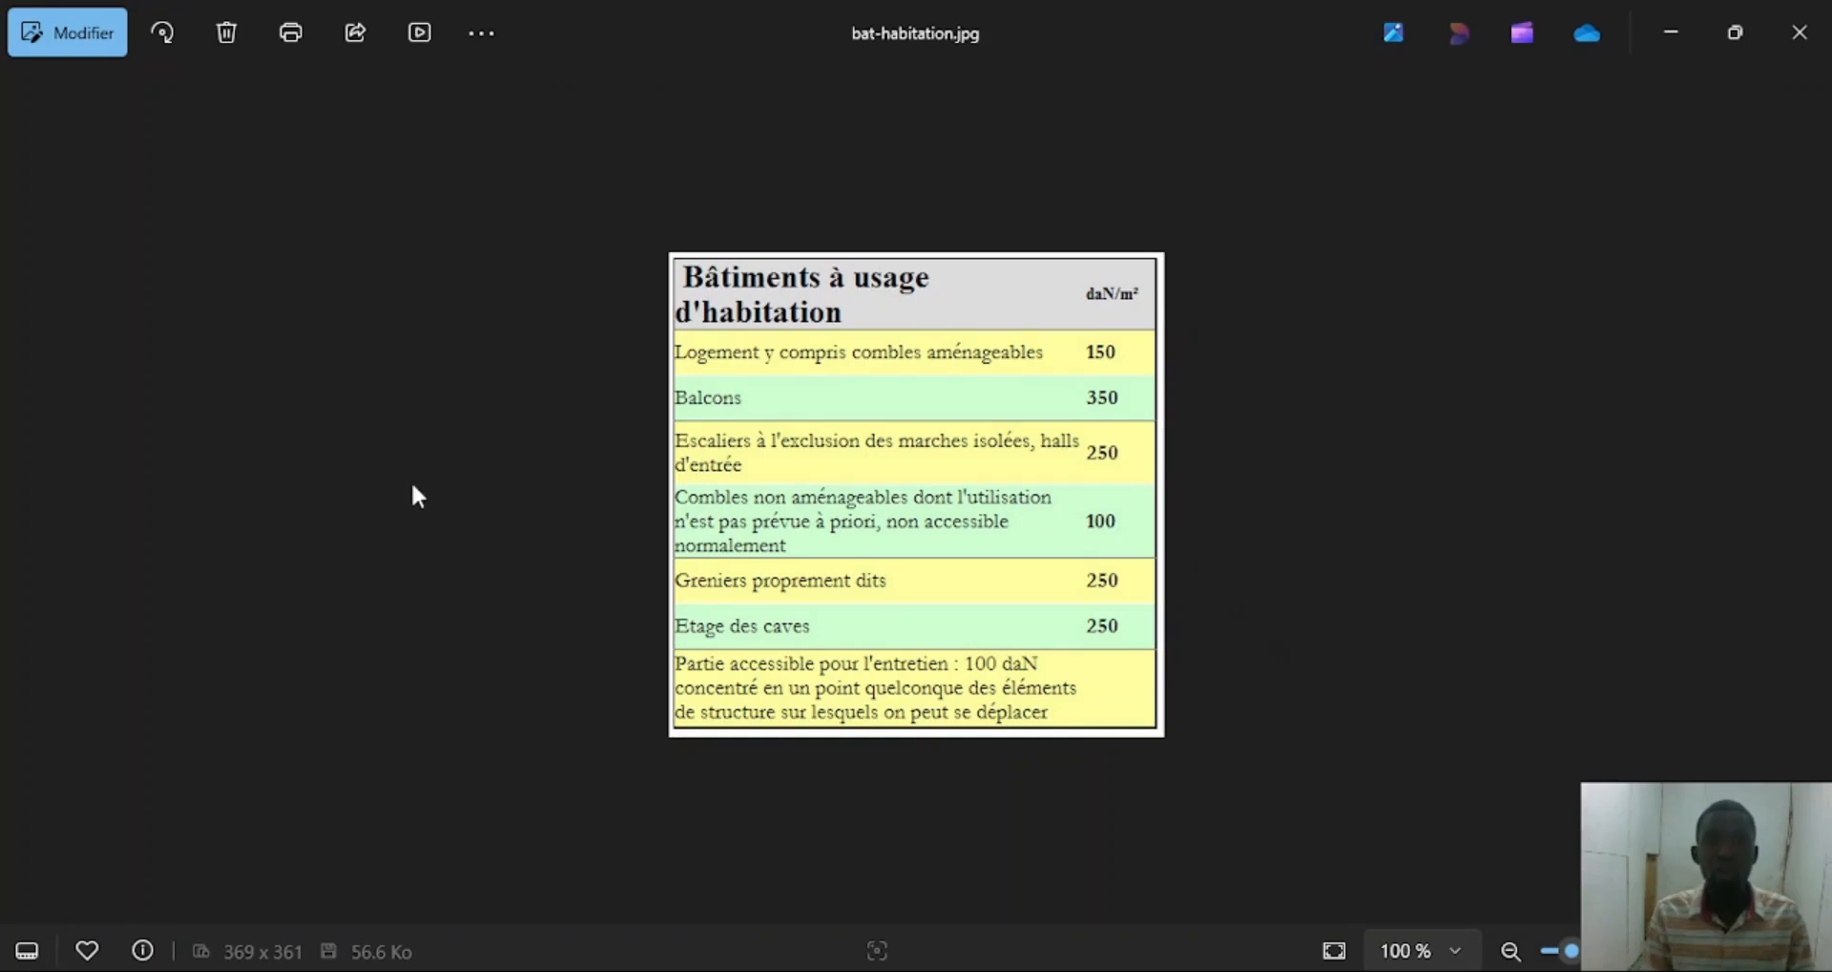
double_click(757, 487)
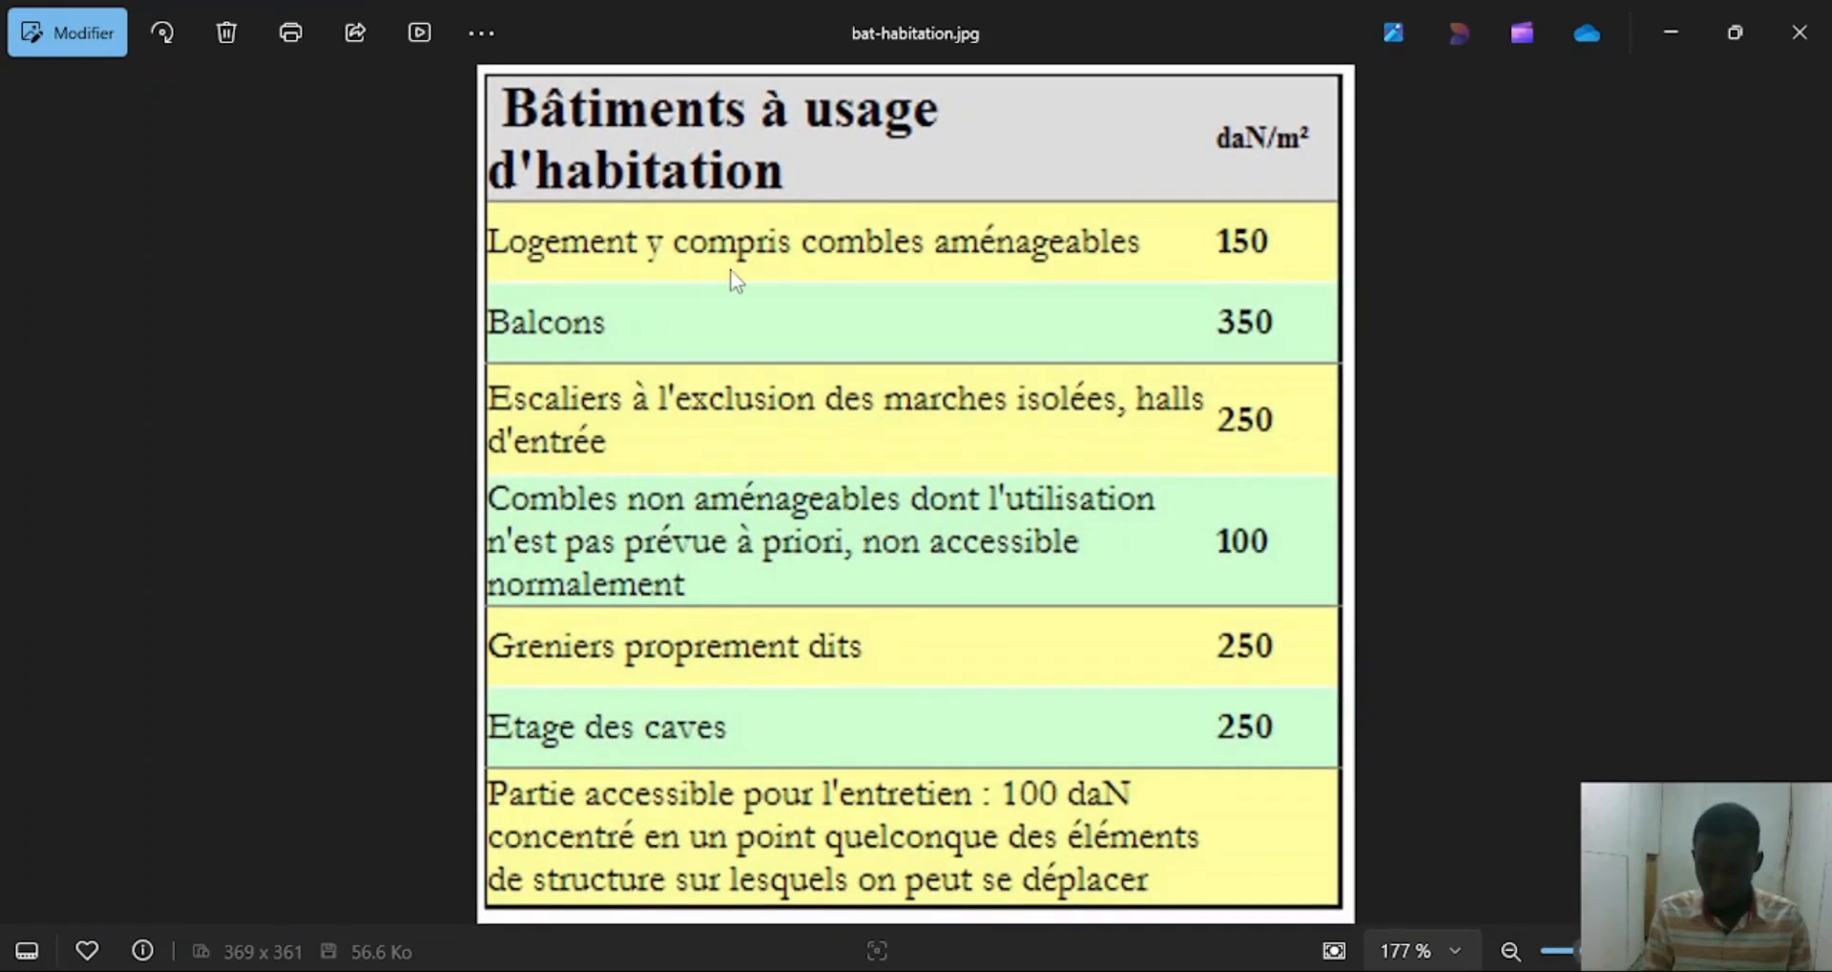
key(Right)
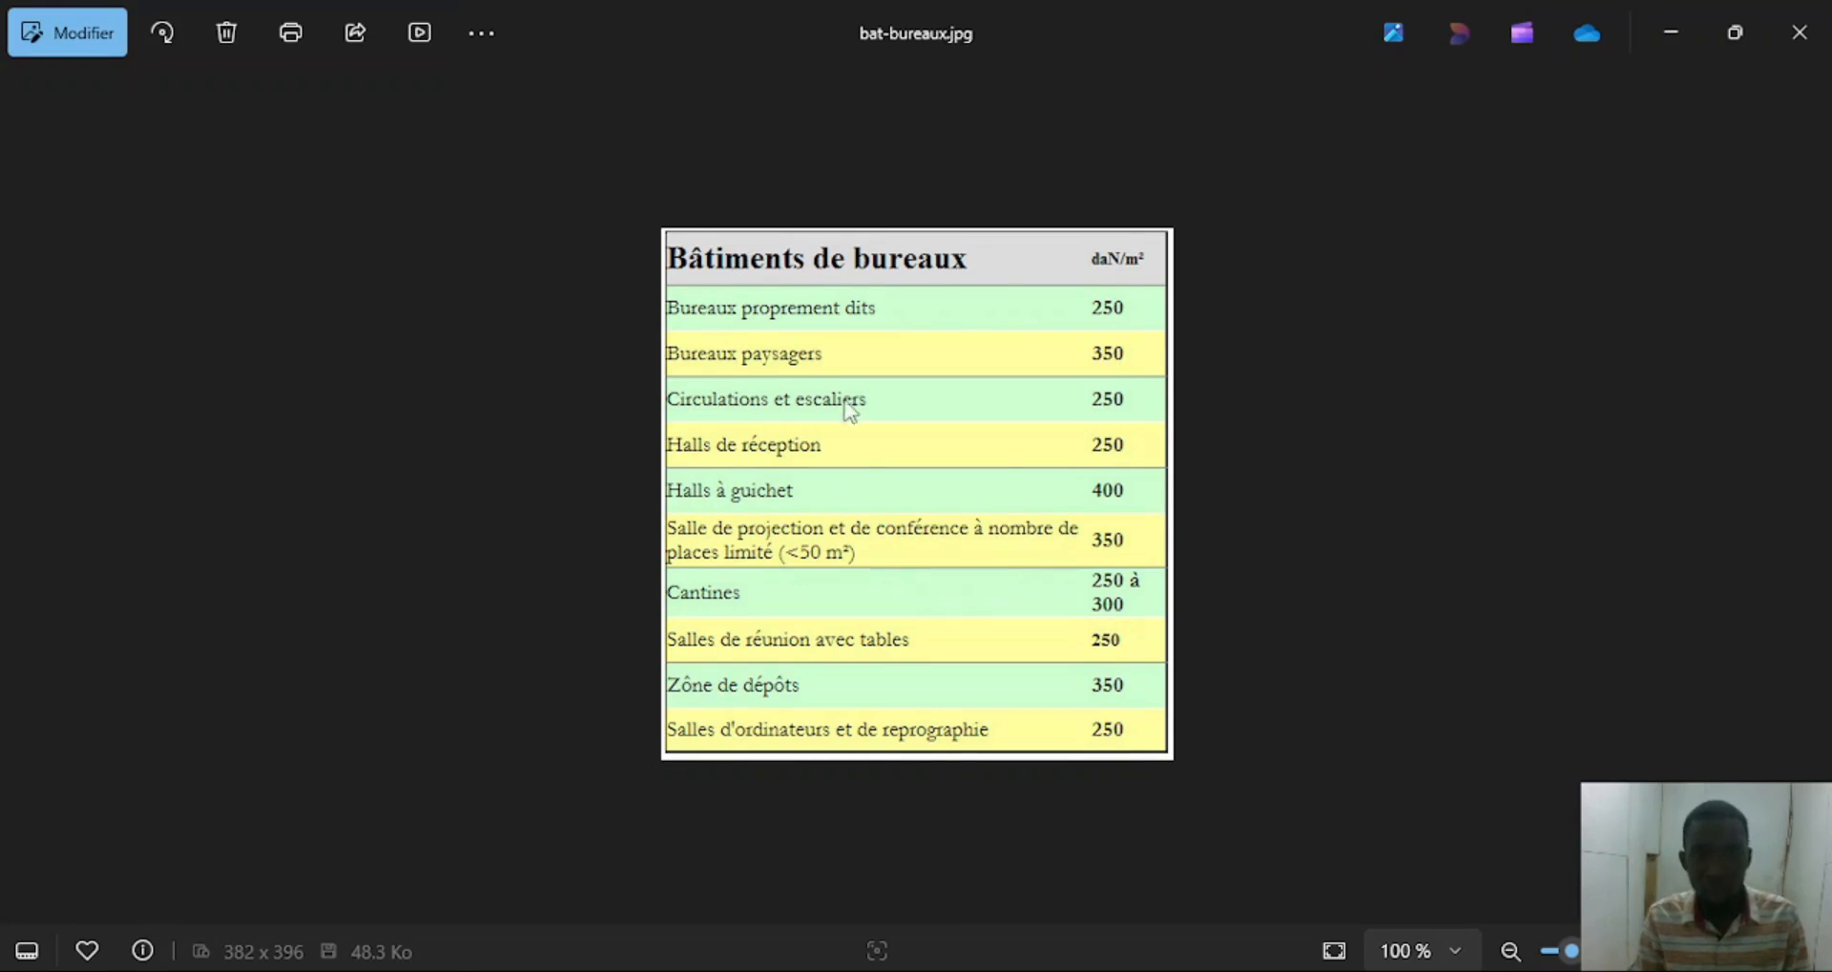
key(Right)
key(Right)
key(Right)
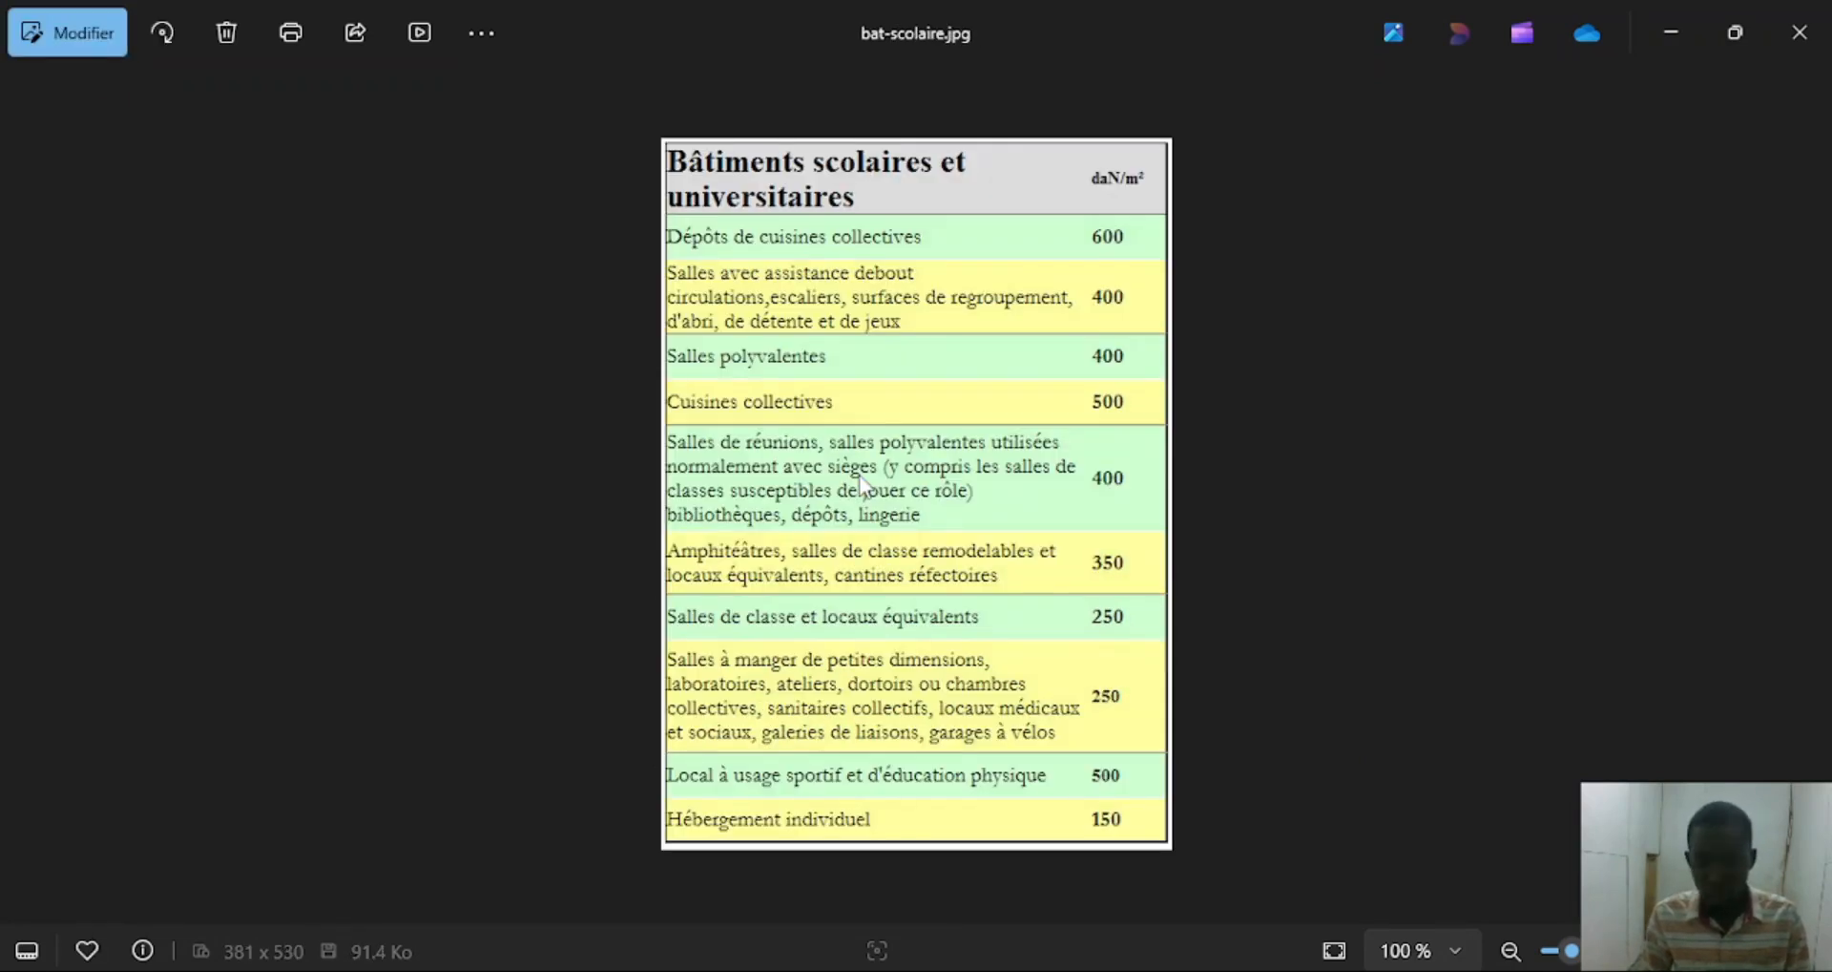
key(Left)
key(Left)
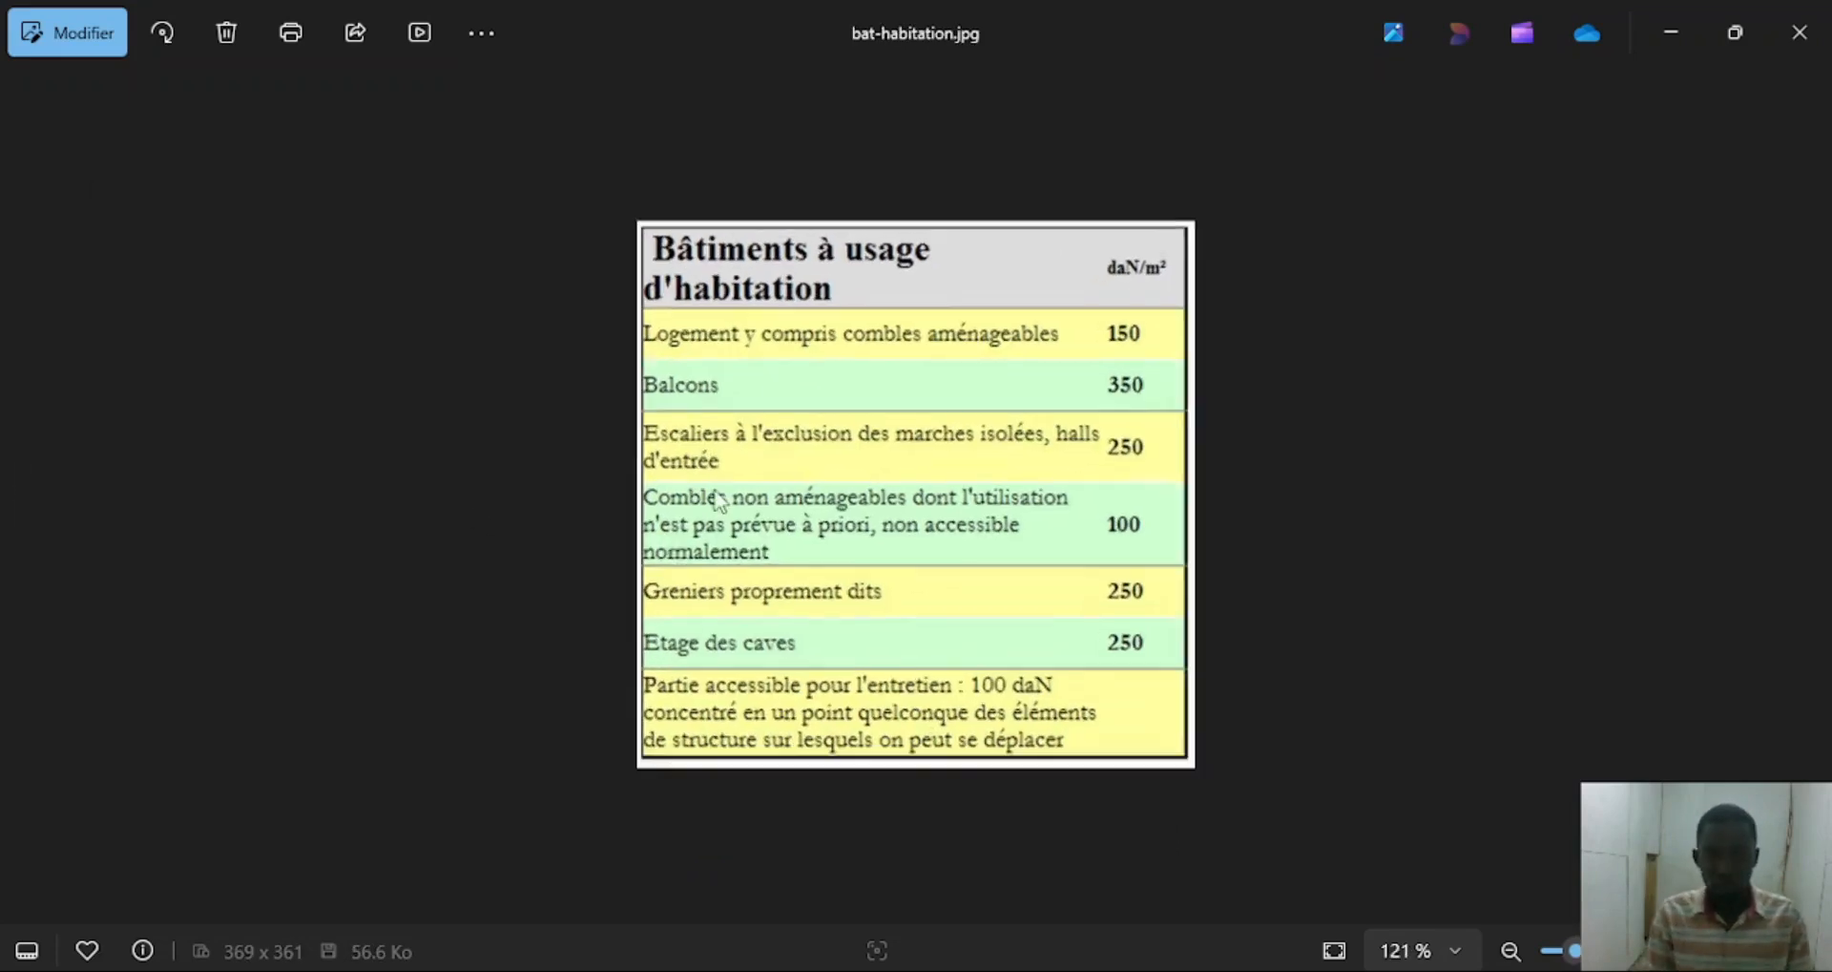
scroll(764, 468, up, 2)
scroll(764, 468, up, 1)
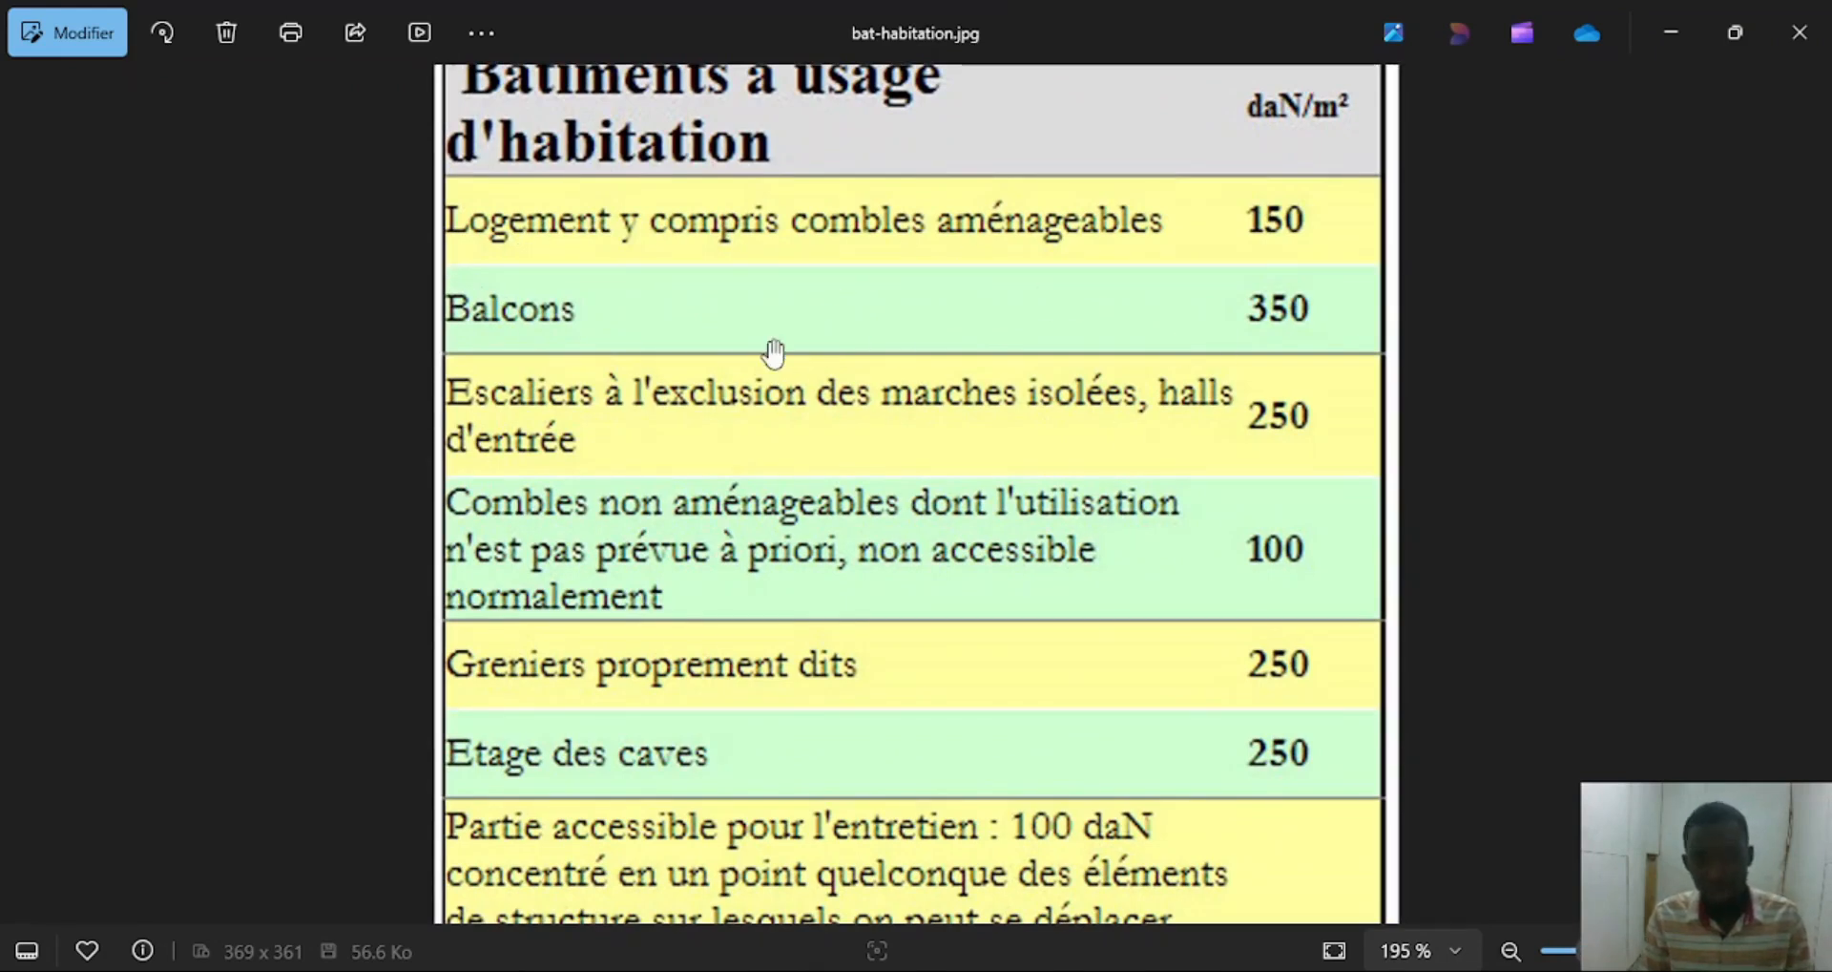
scroll(754, 334, down, 1)
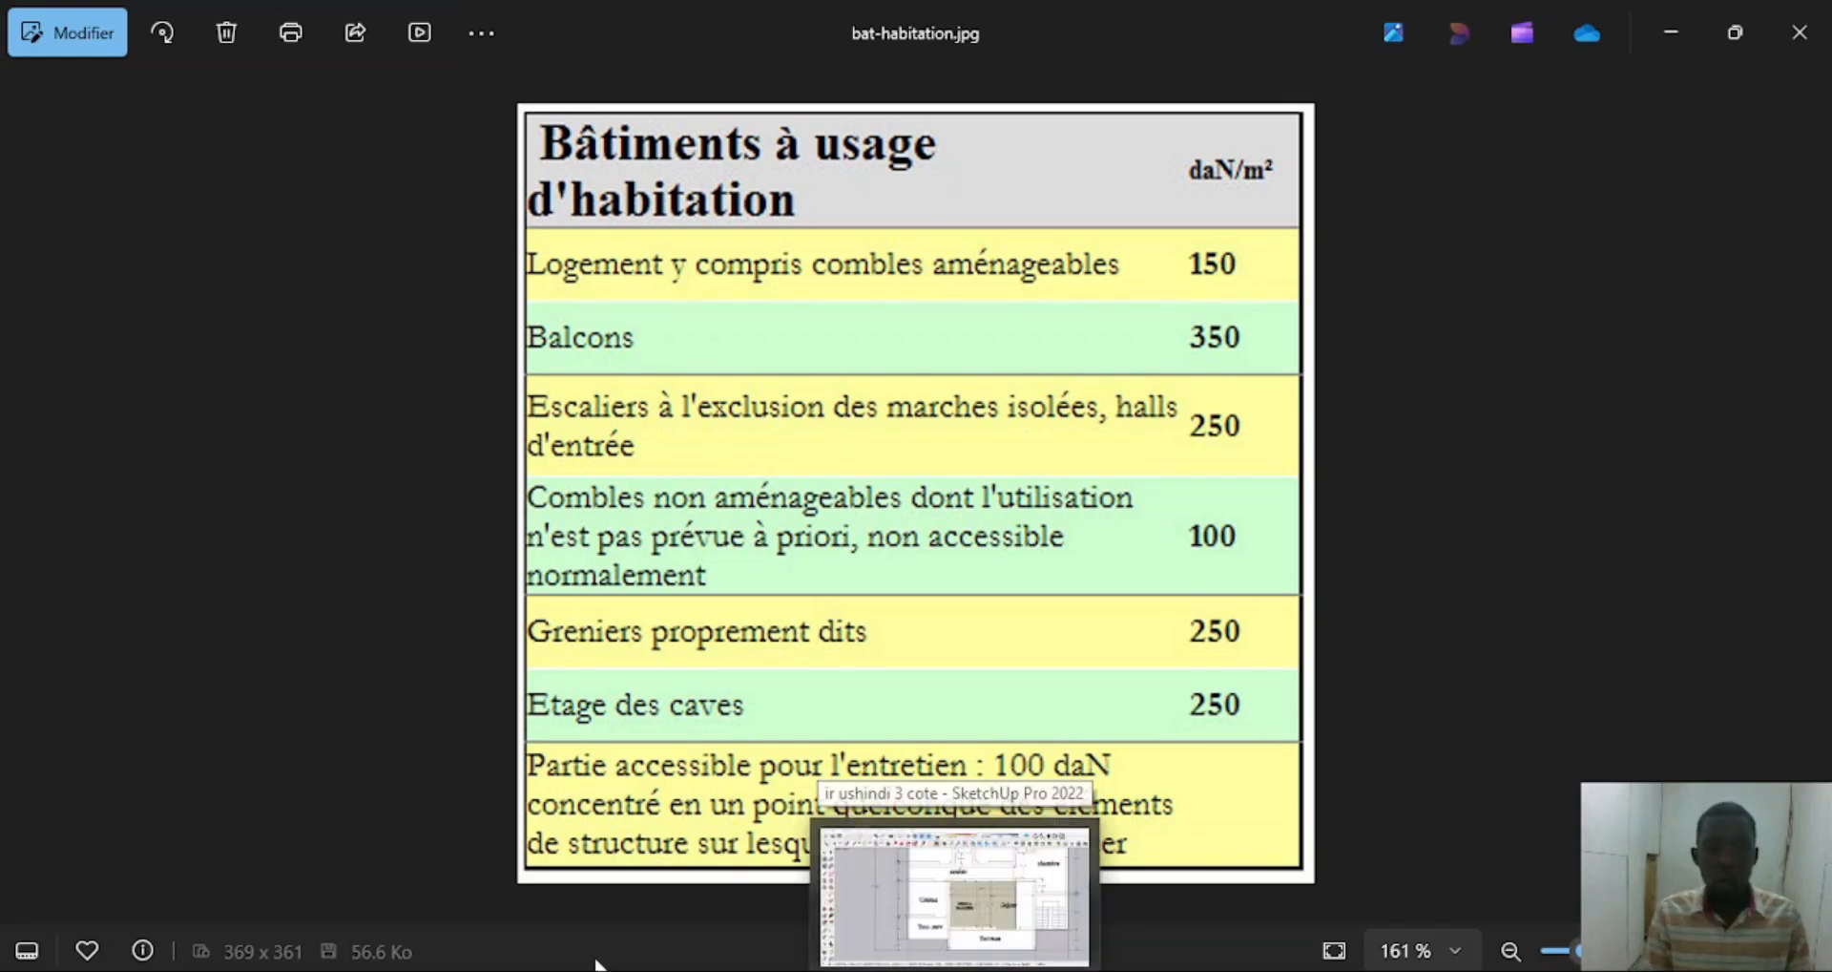
Check the residential live-load table against the load sheet, the main facade image and the whole SketchUp floor plan.
click(592, 887)
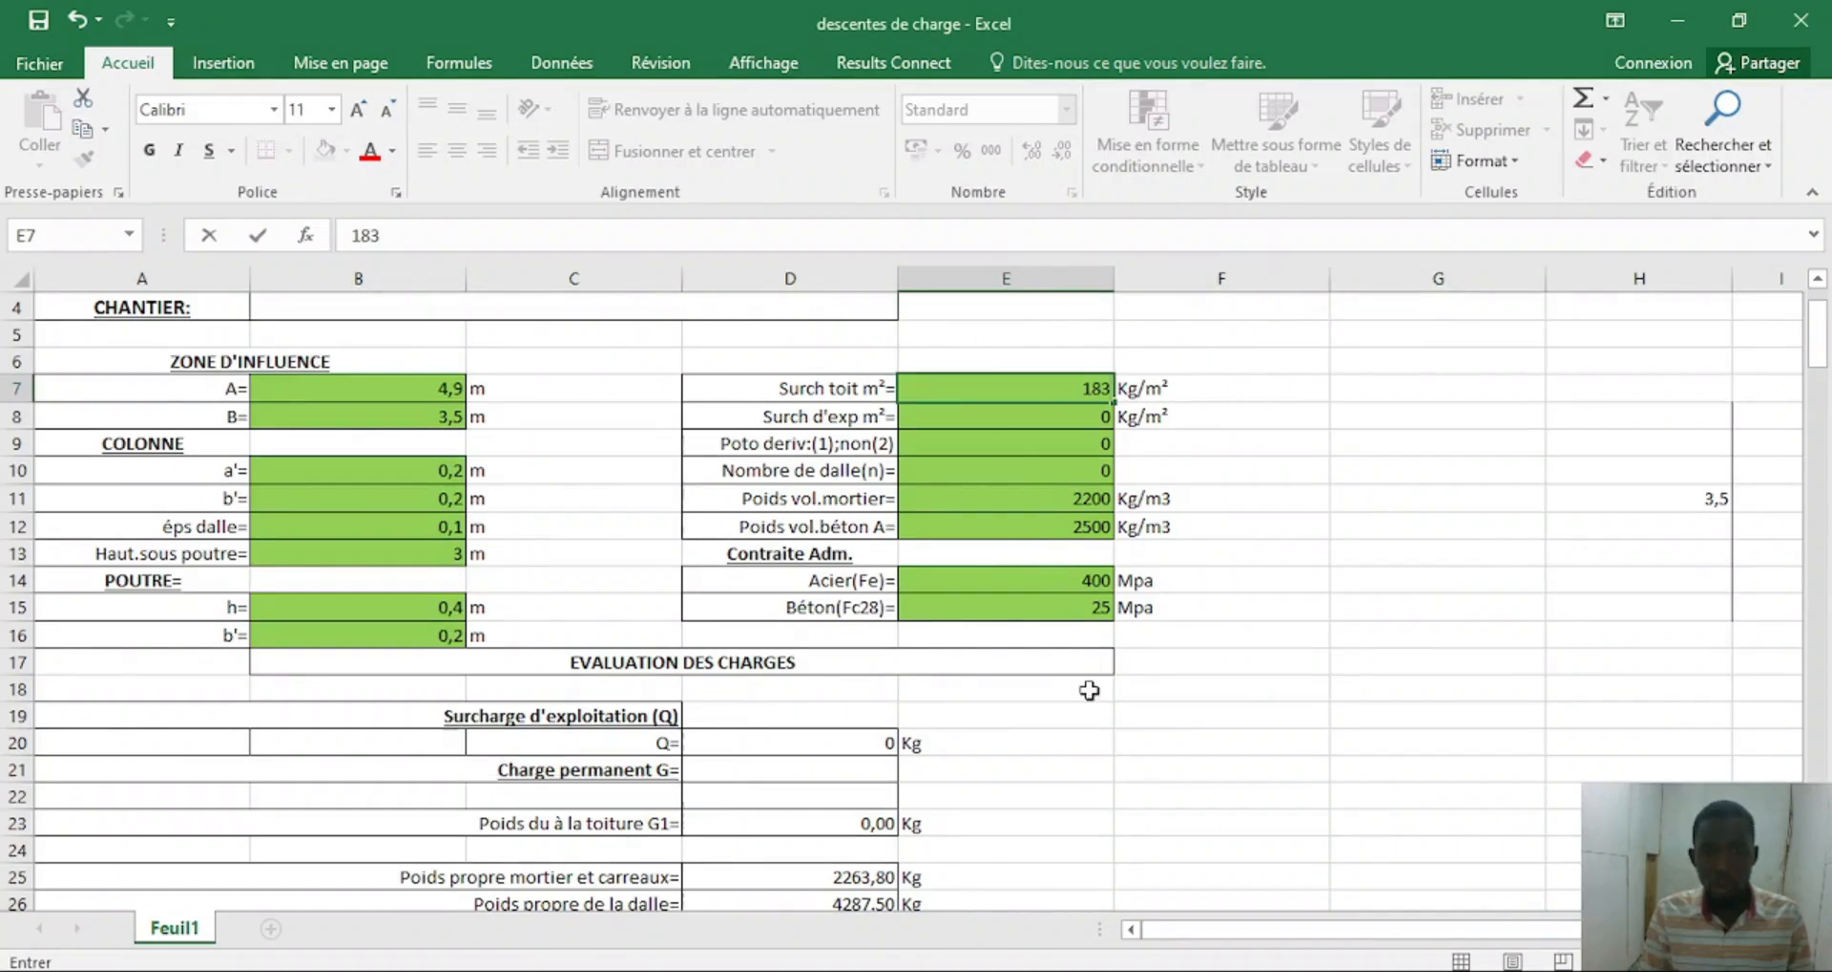
click(1214, 970)
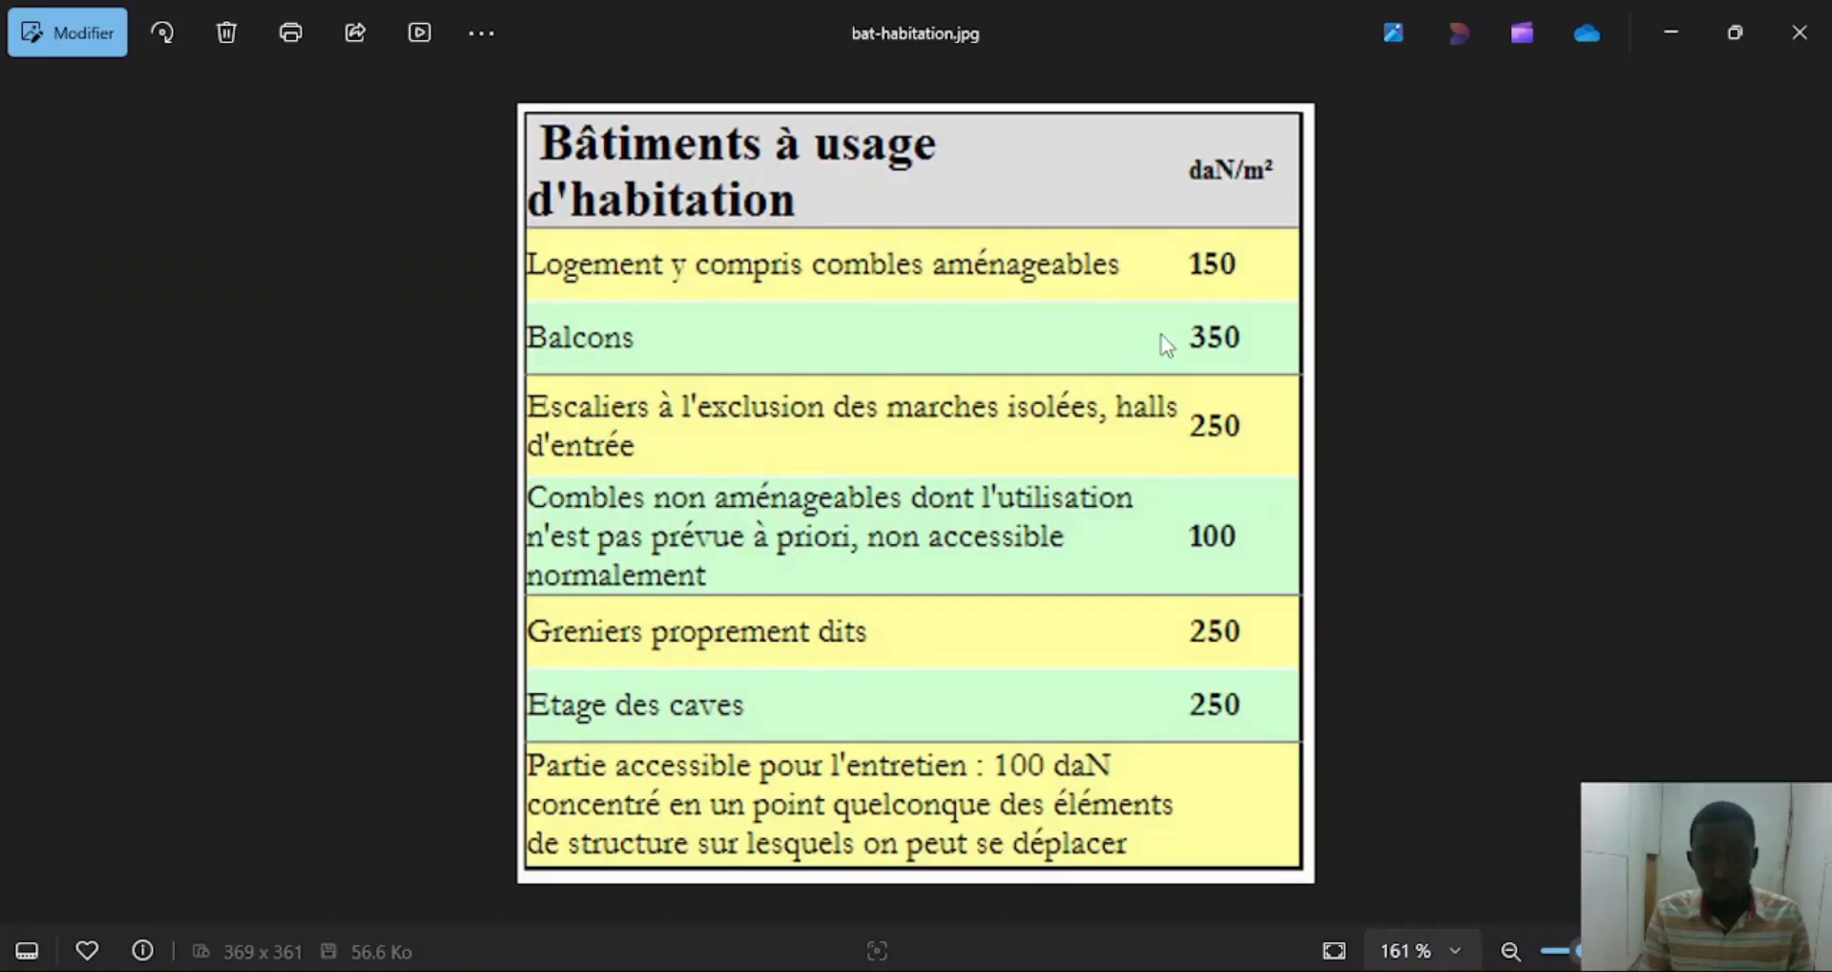
click(1160, 970)
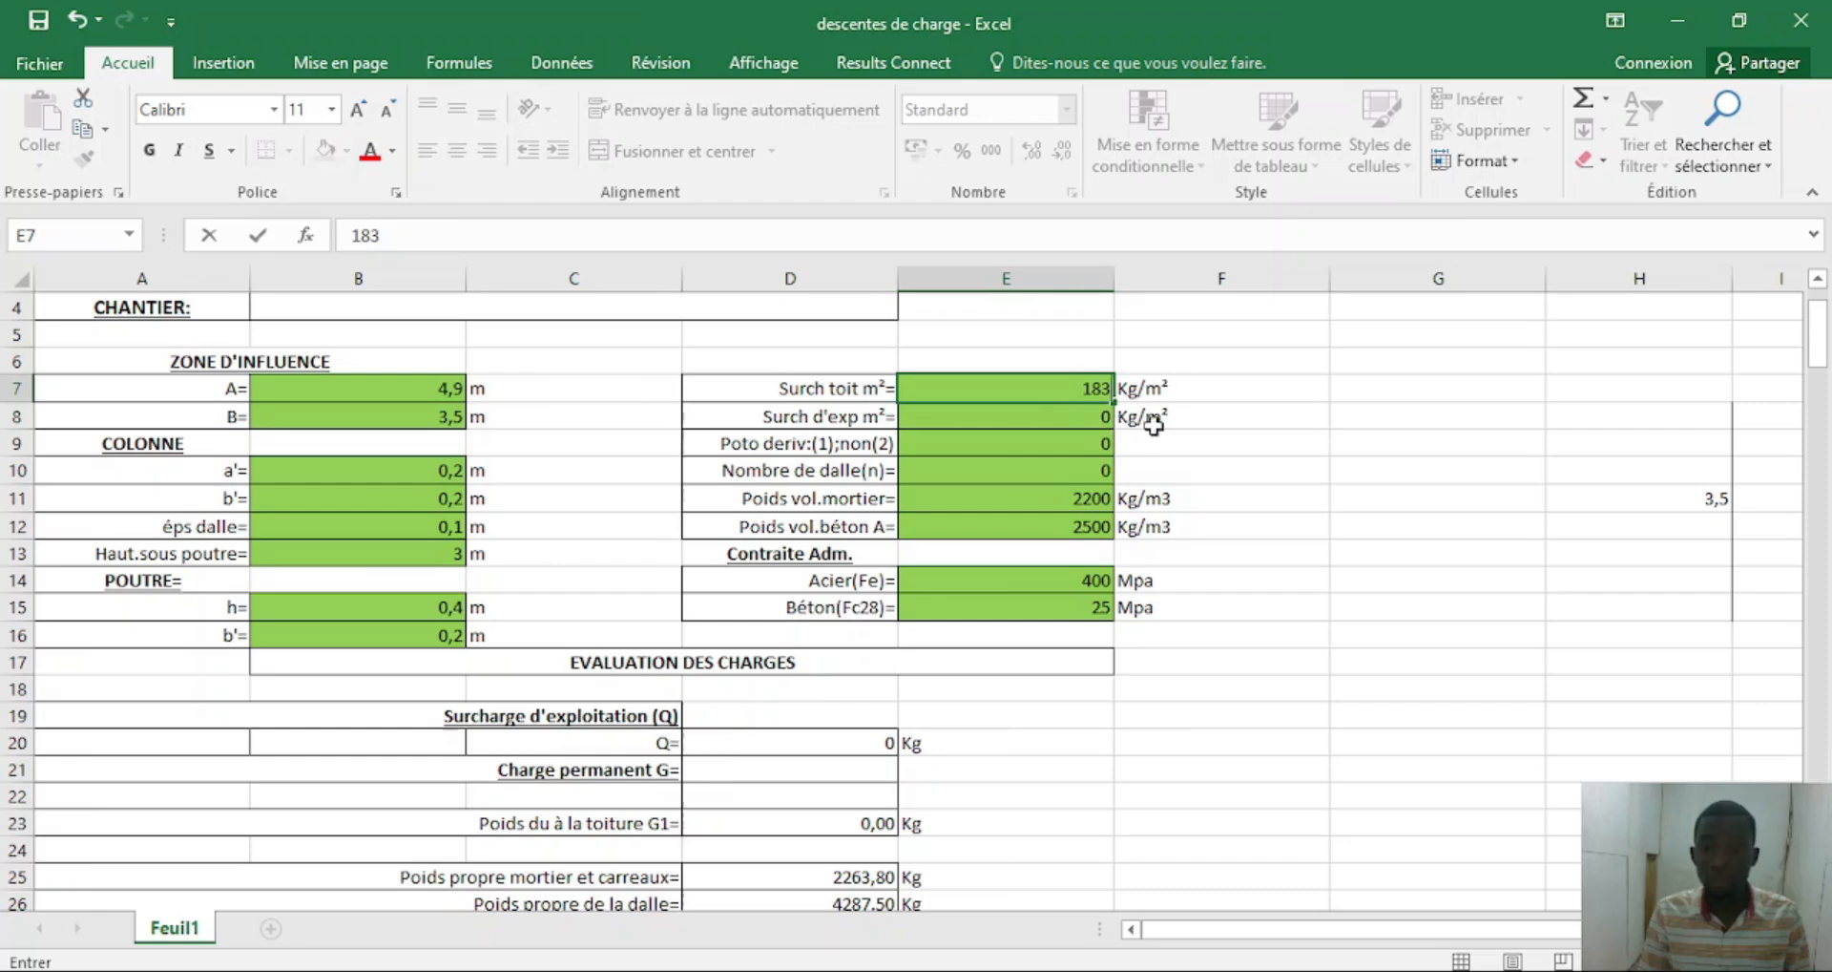
key(alt+Tab)
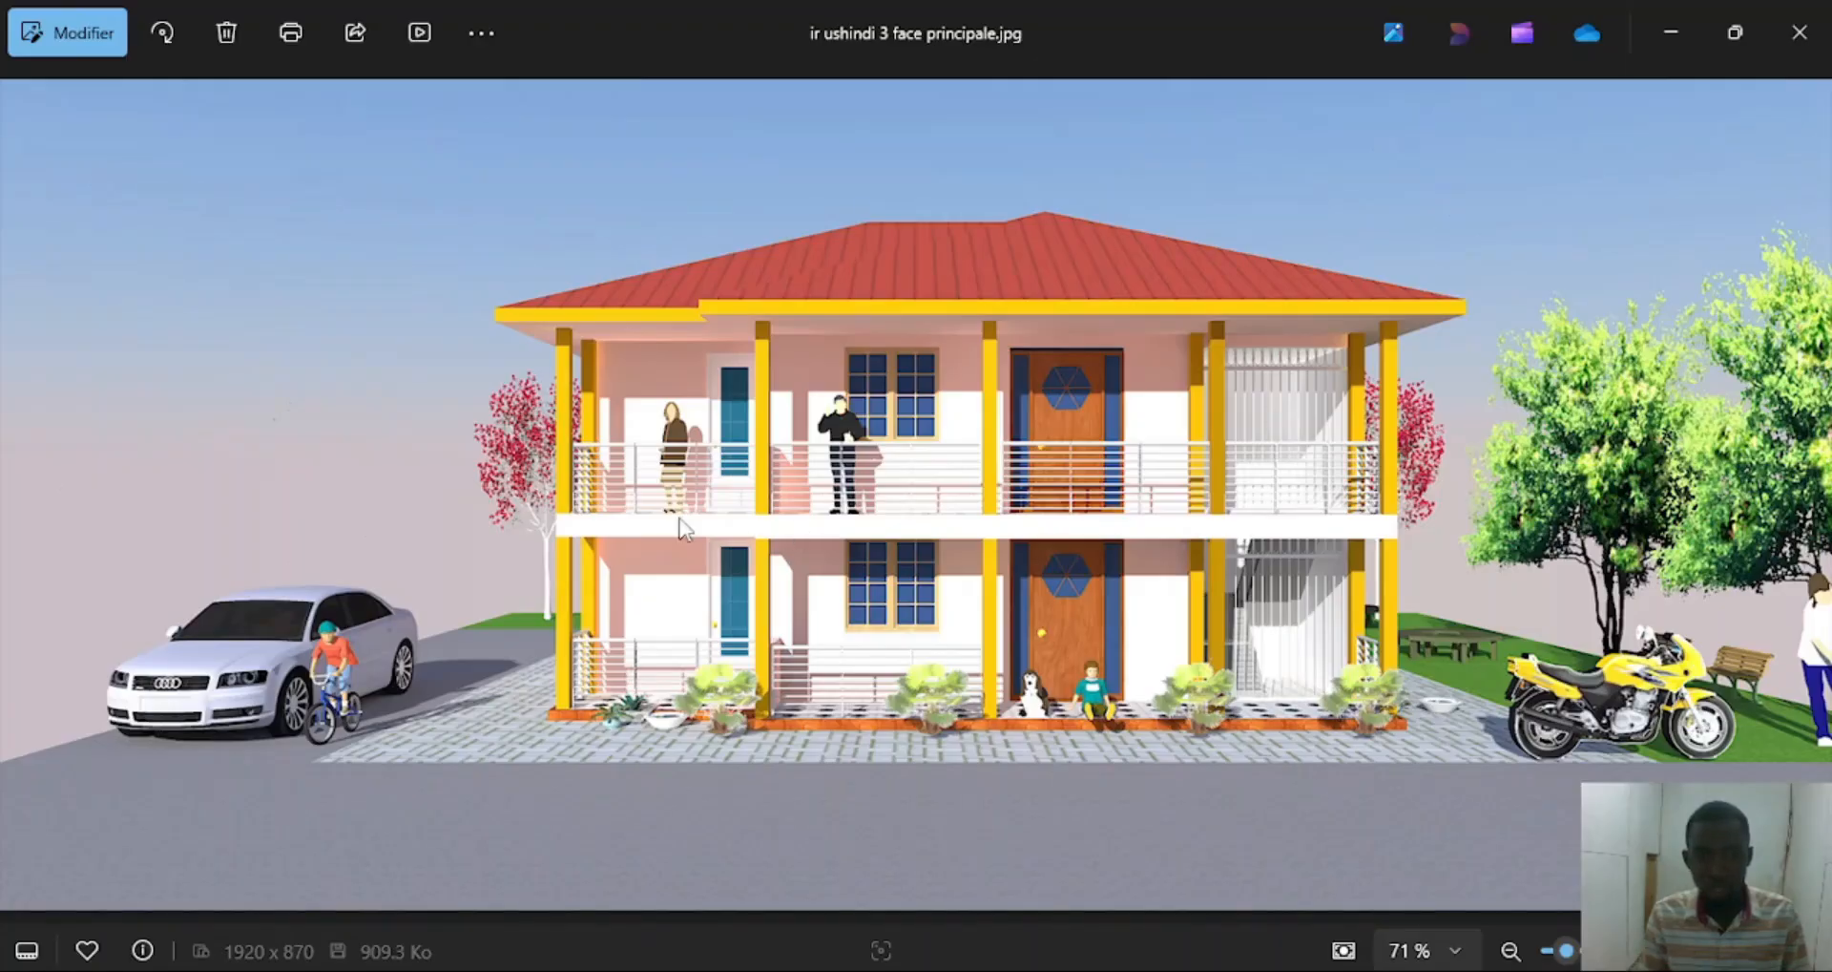
click(957, 970)
click(956, 970)
click(956, 971)
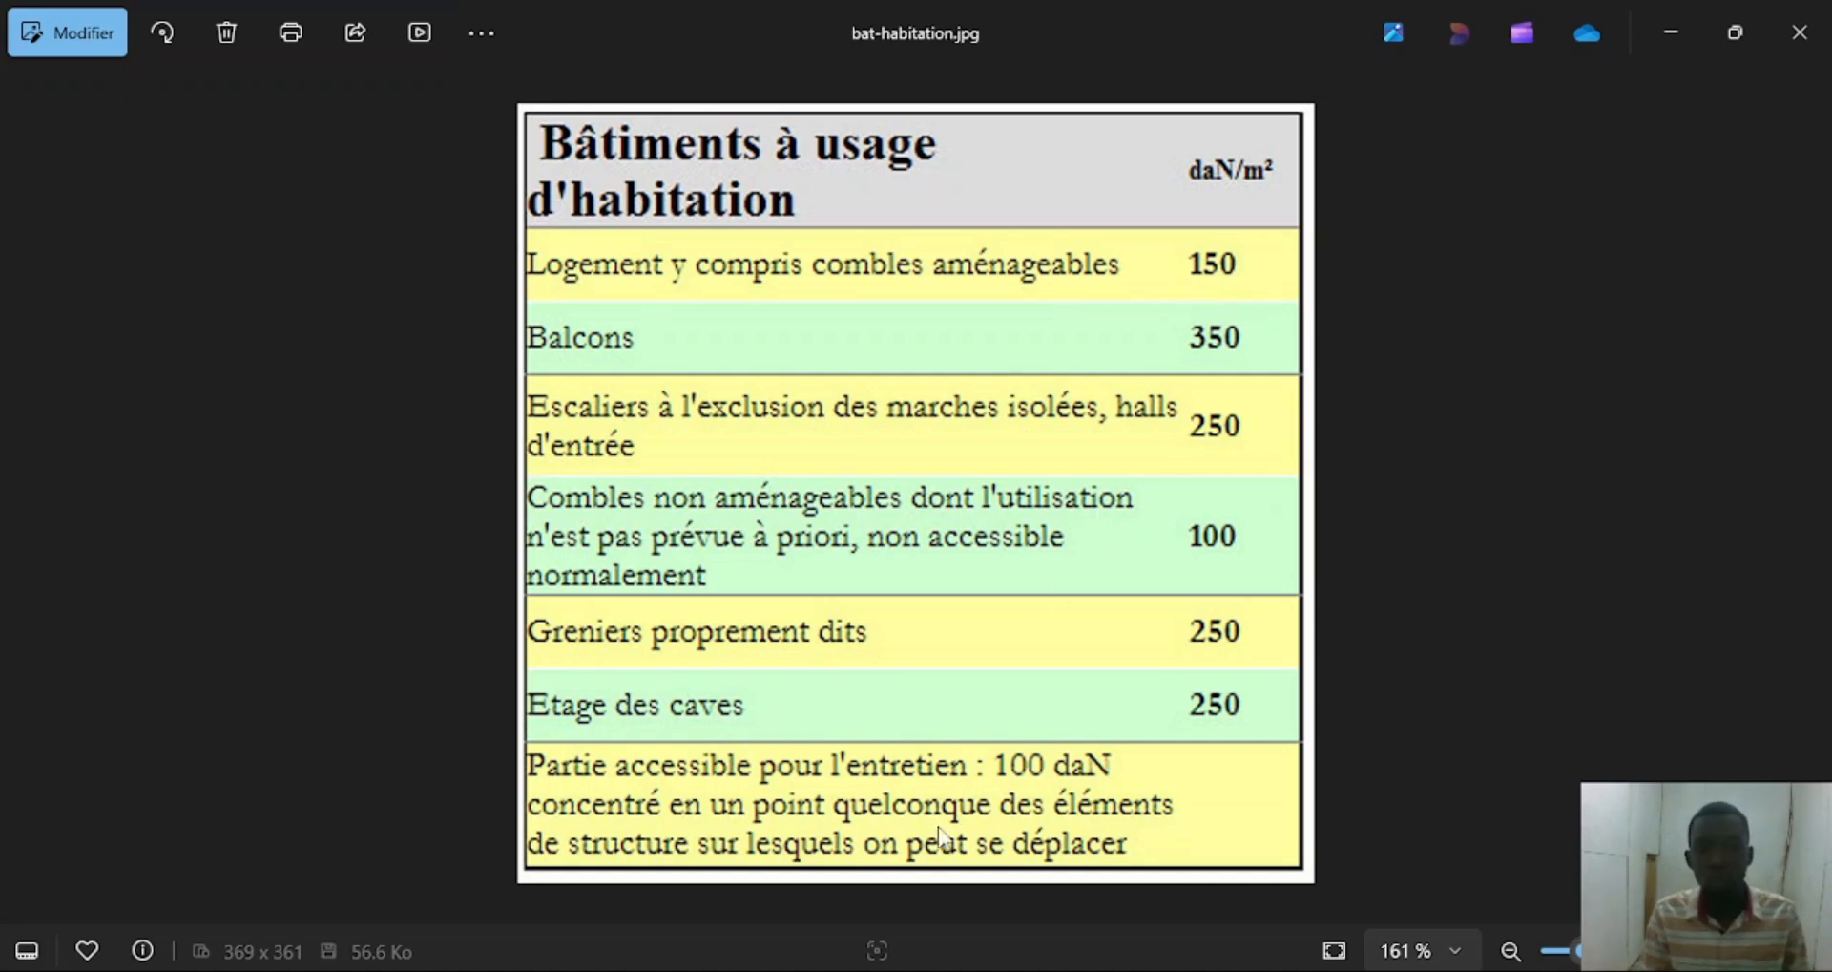
key(alt+Tab)
scroll(986, 692, down, 5)
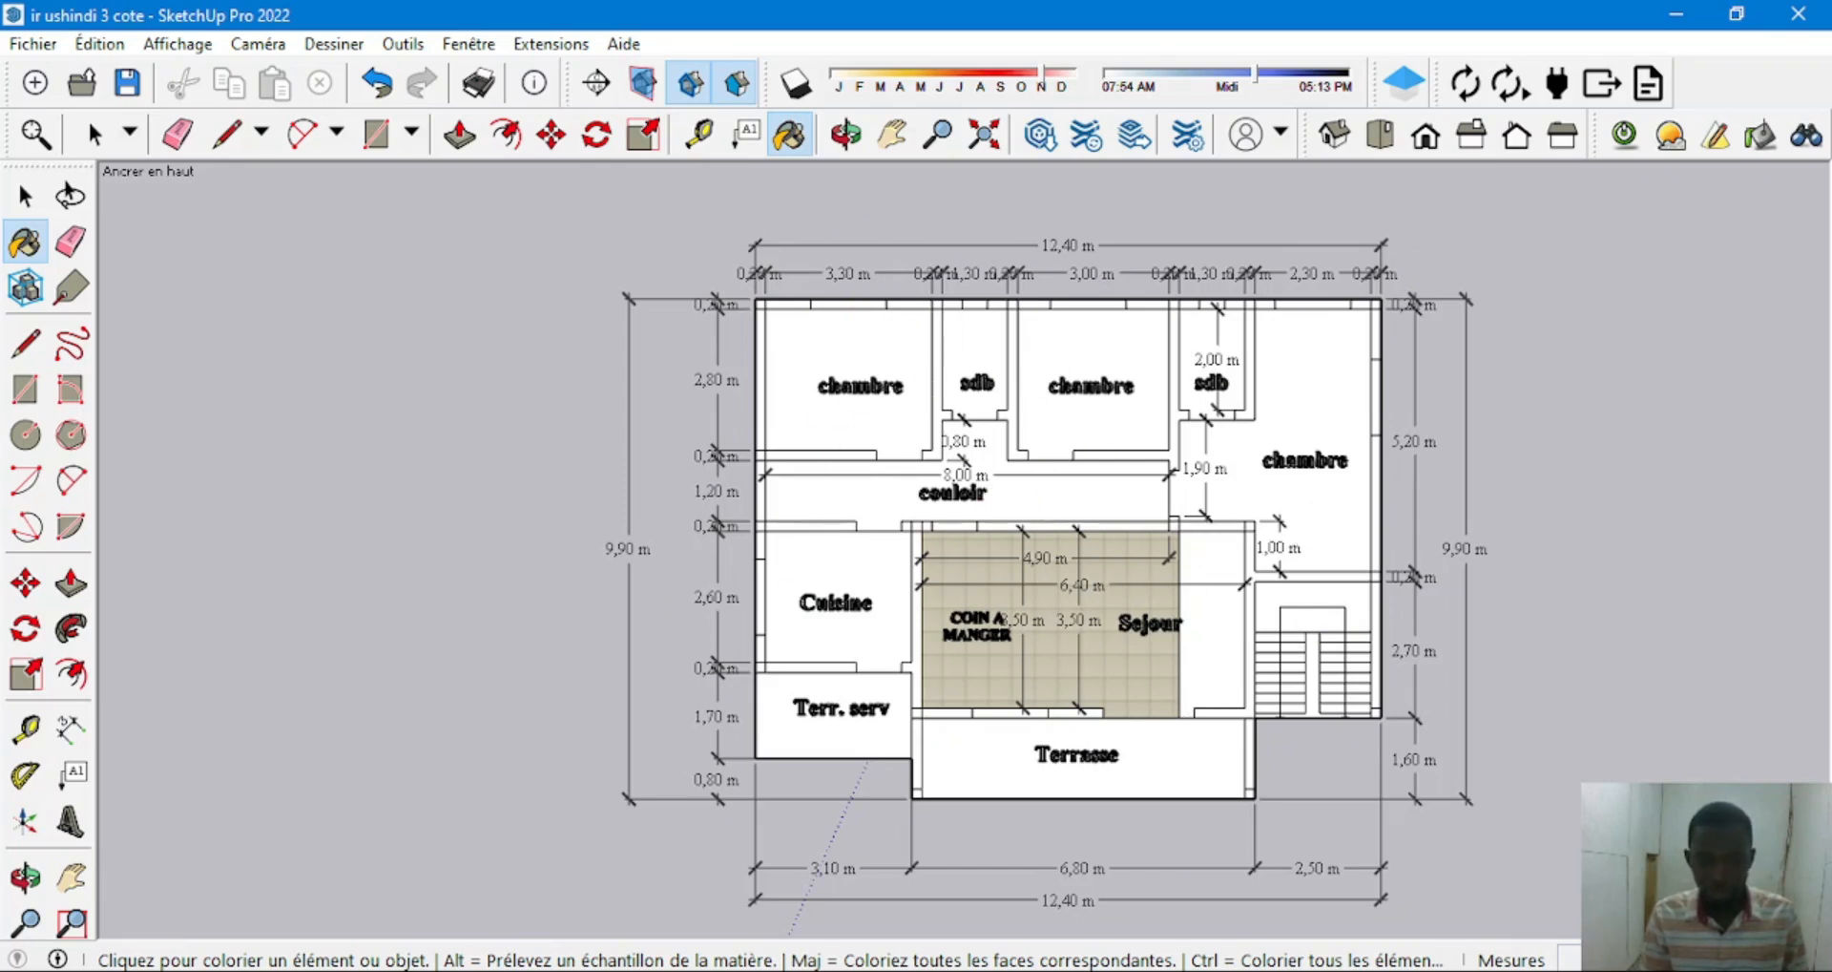
Return to the Excel load sheet and set Surch d'exp to 150 Kg/m².
click(563, 970)
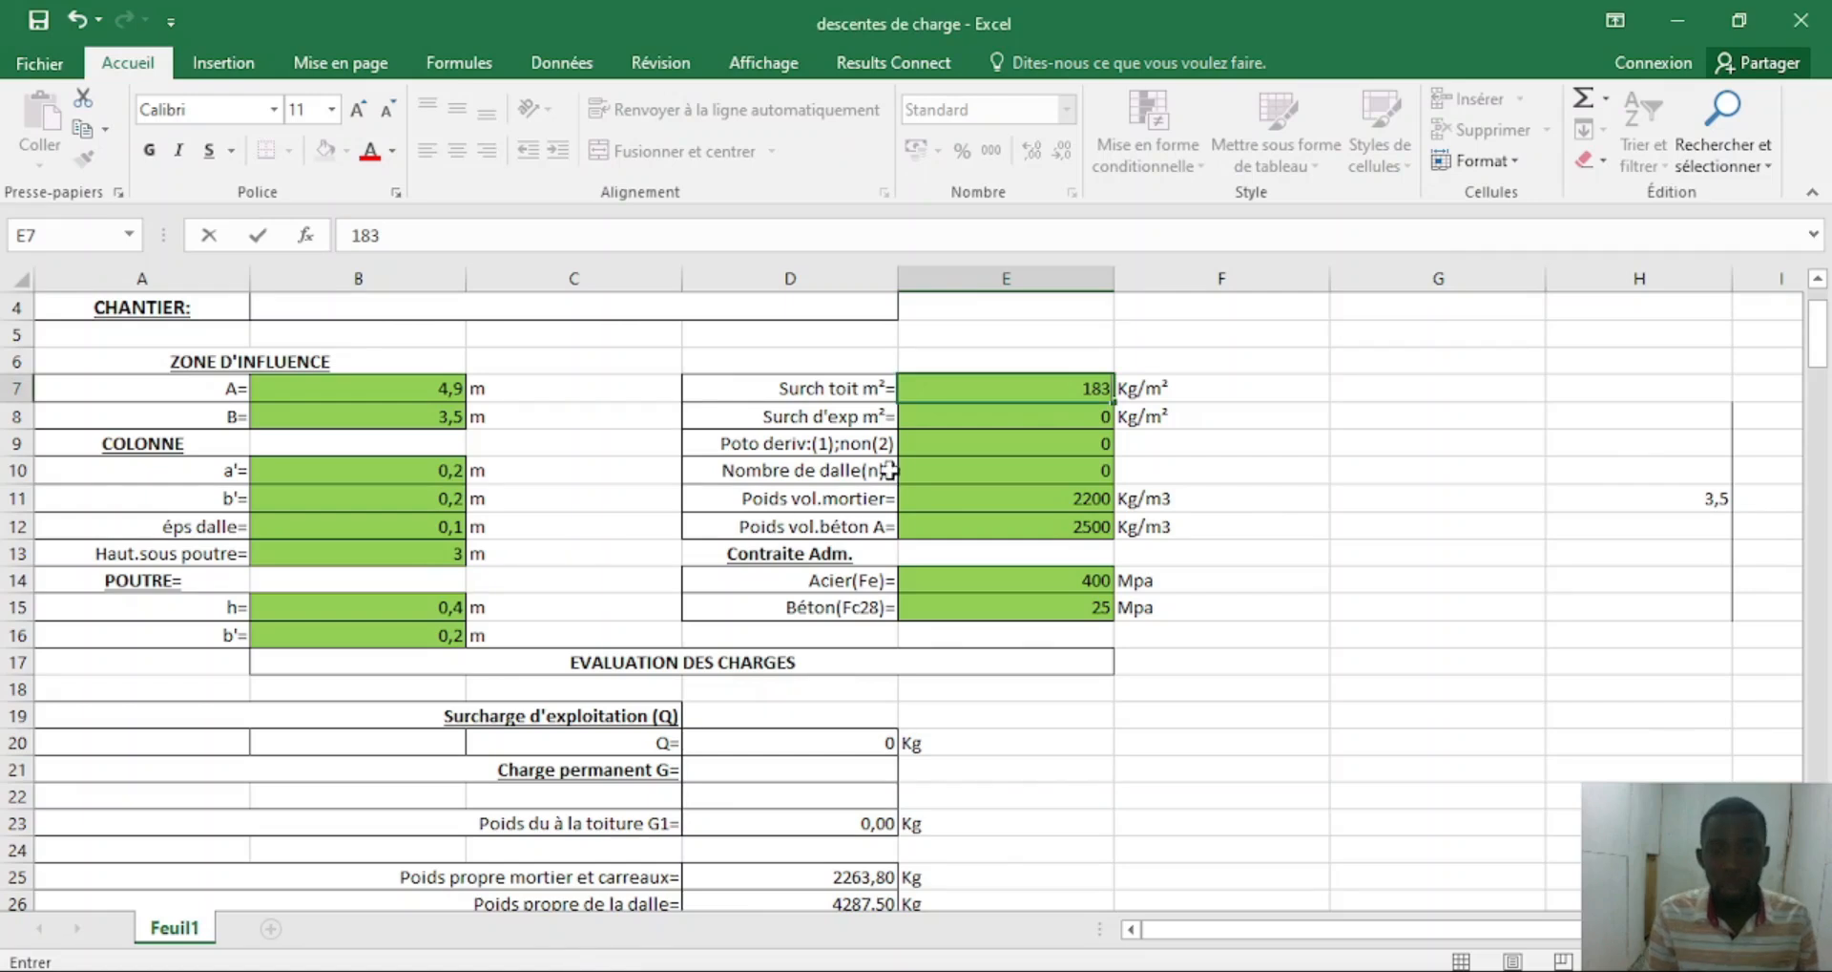
click(1078, 418)
text(15)
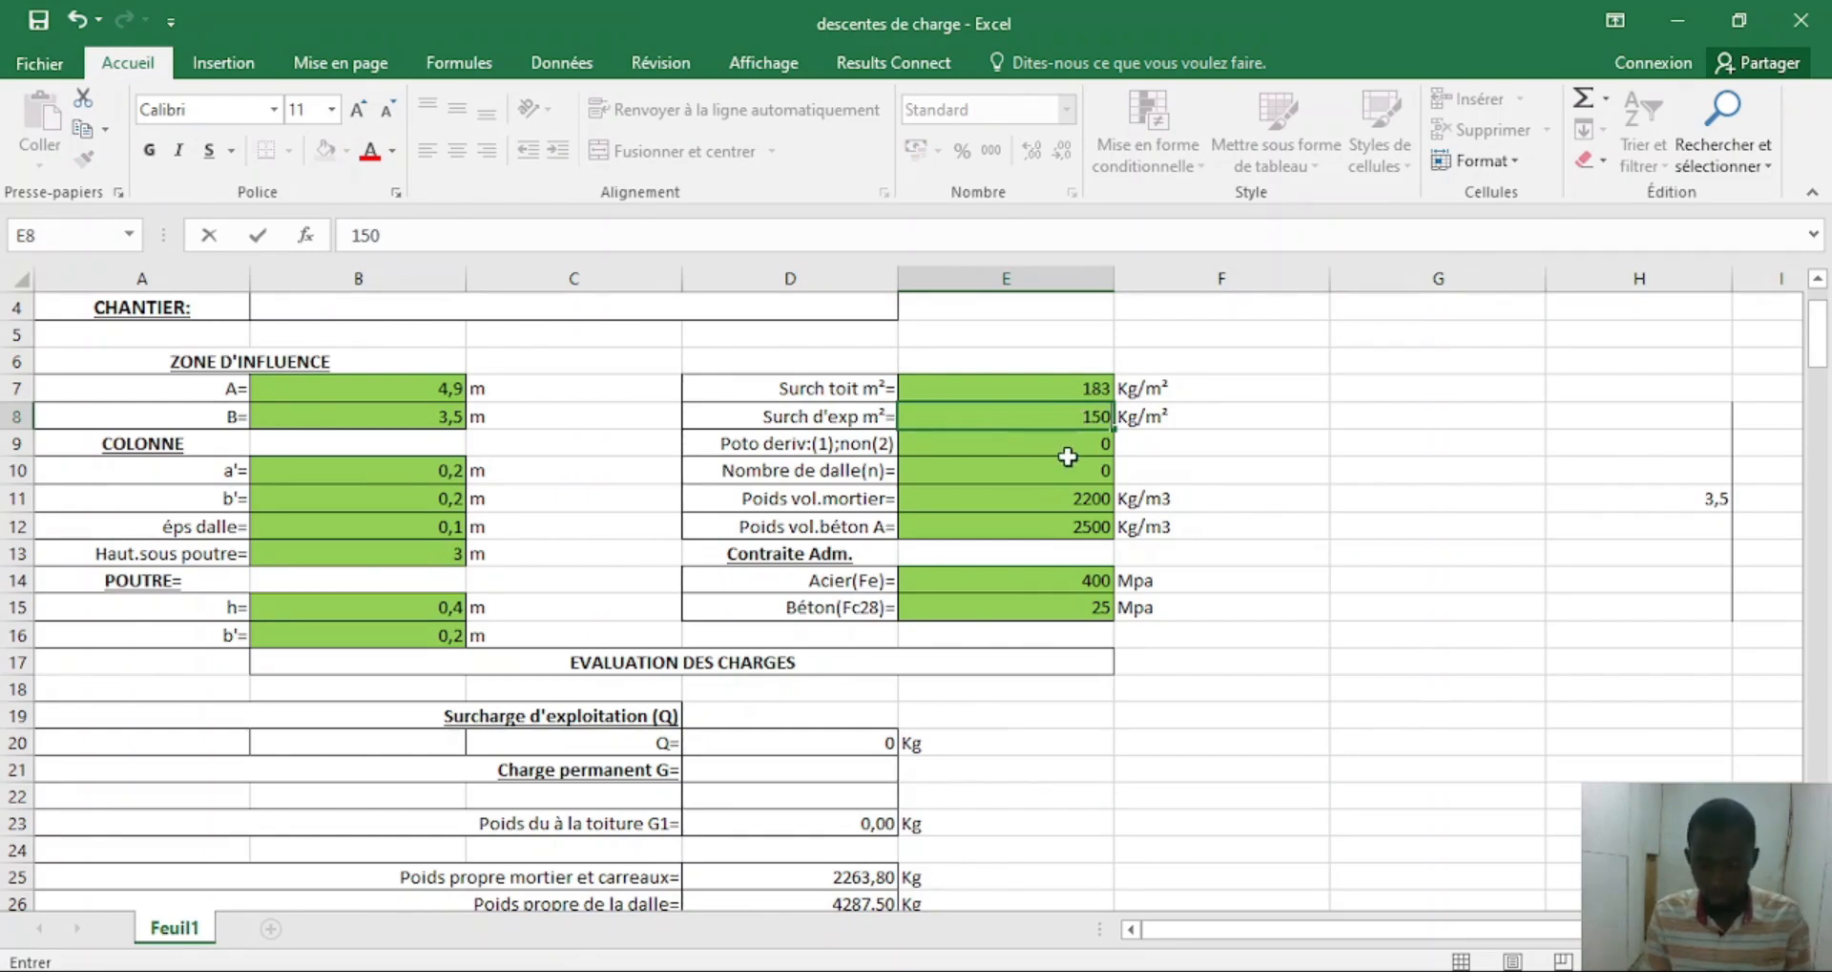
Review the load evaluation and ELU combination rows, and set both Poto deriv and Nombre de dalle(n) to 1.
click(1067, 457)
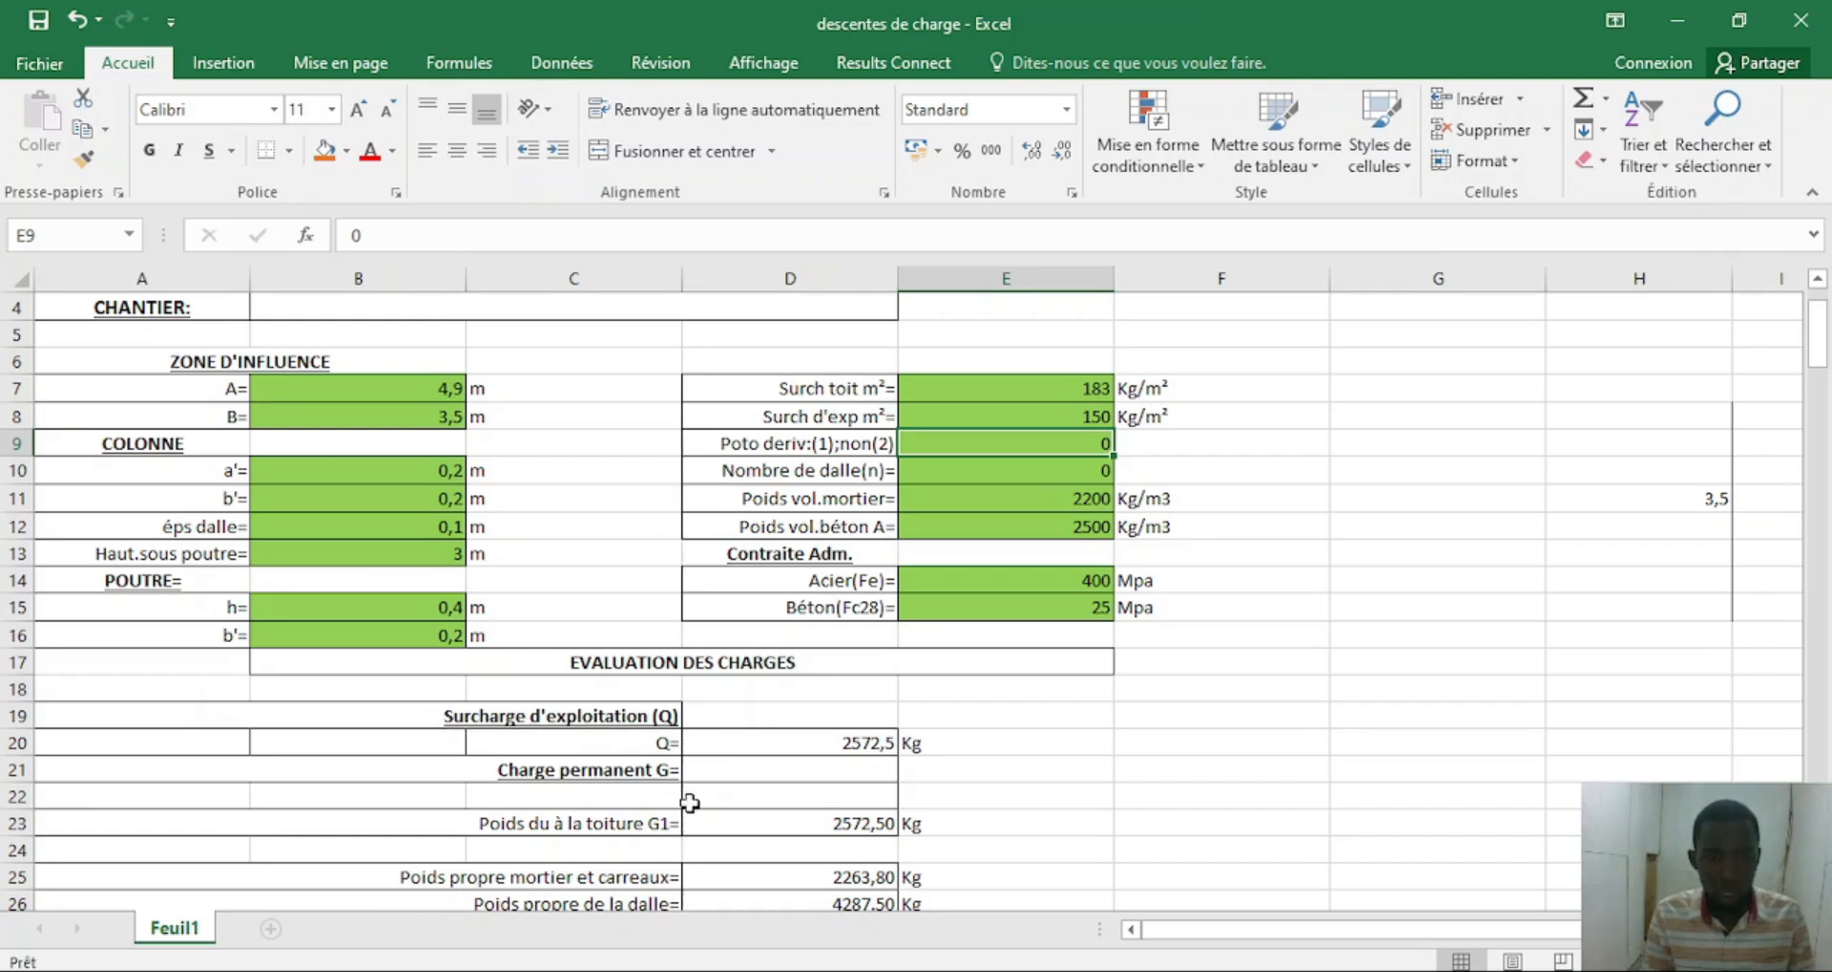
scroll(783, 760, down, 1)
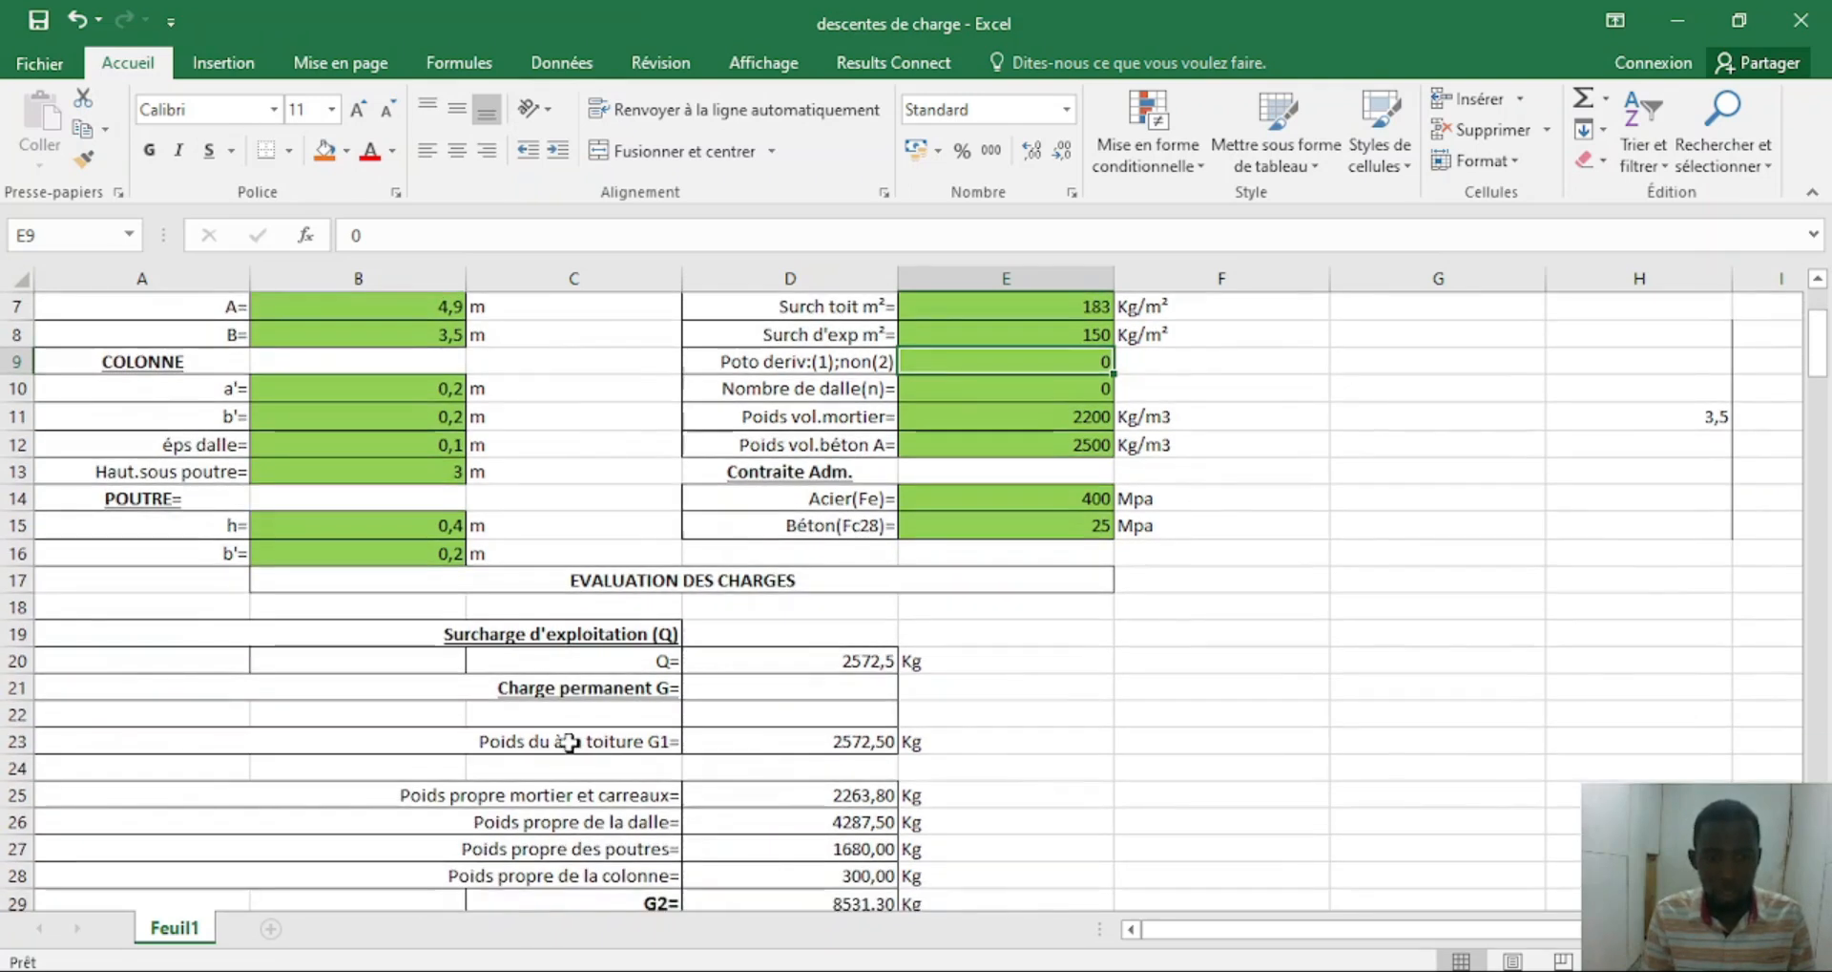
scroll(769, 745, down, 3)
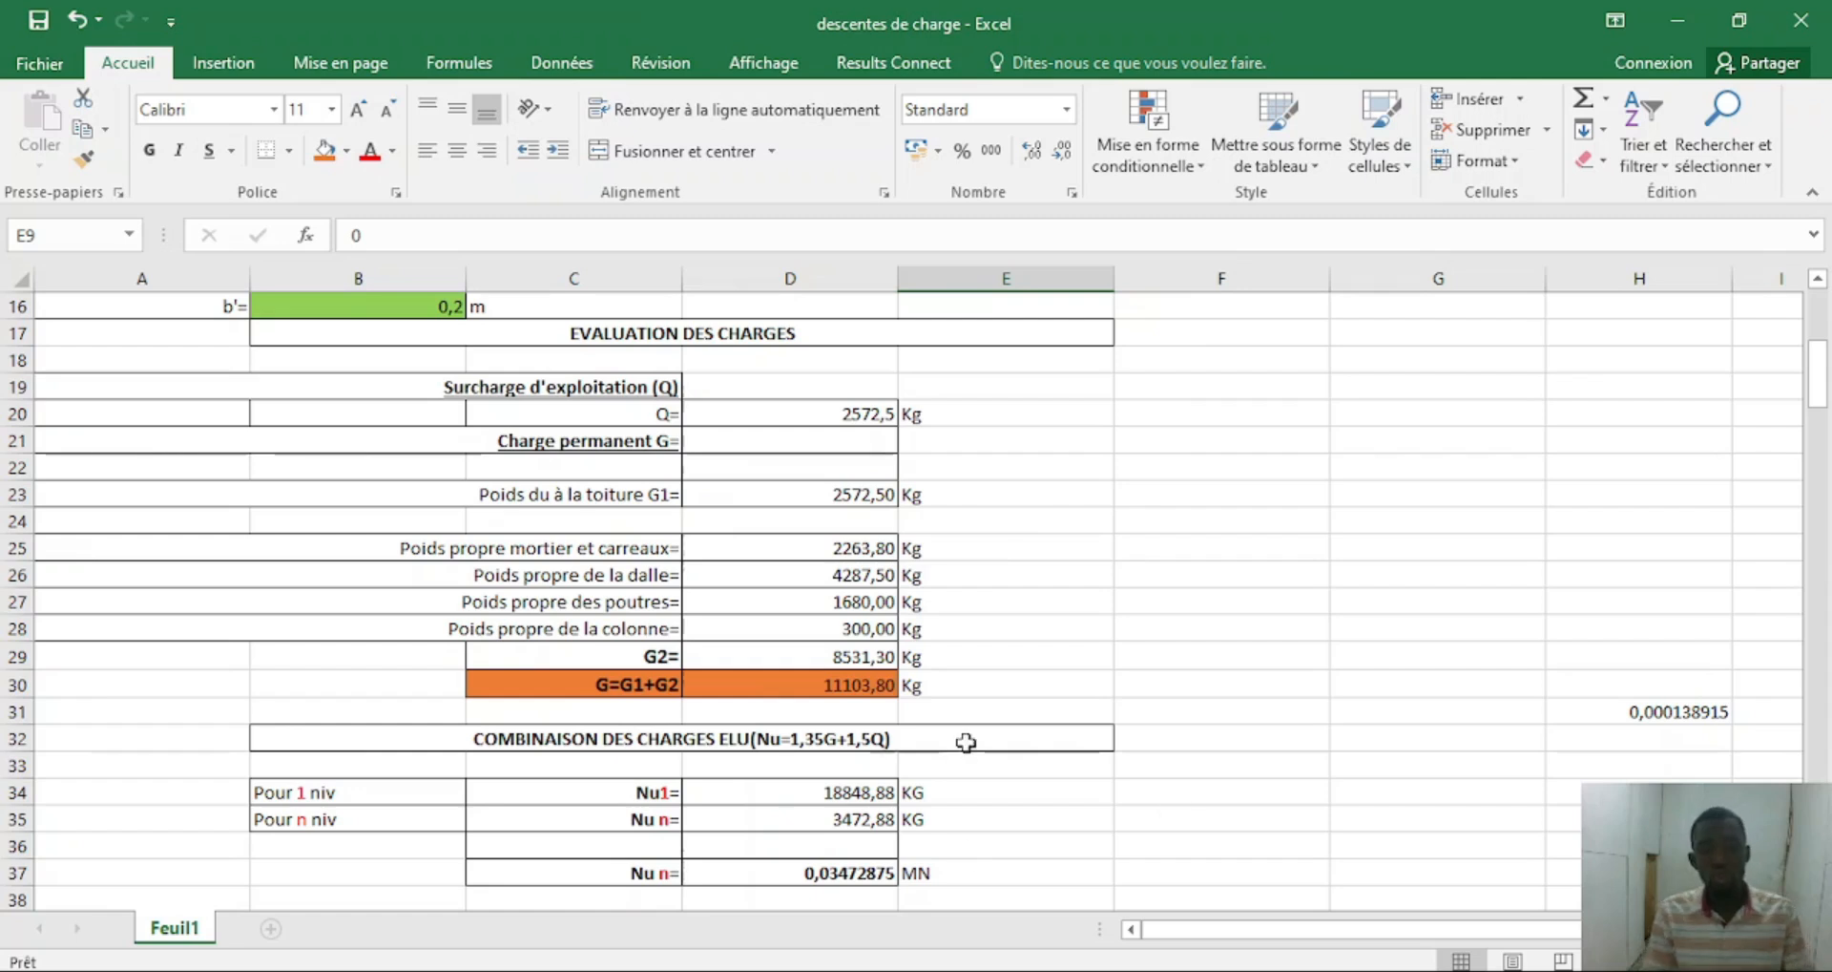
scroll(982, 503, up, 8)
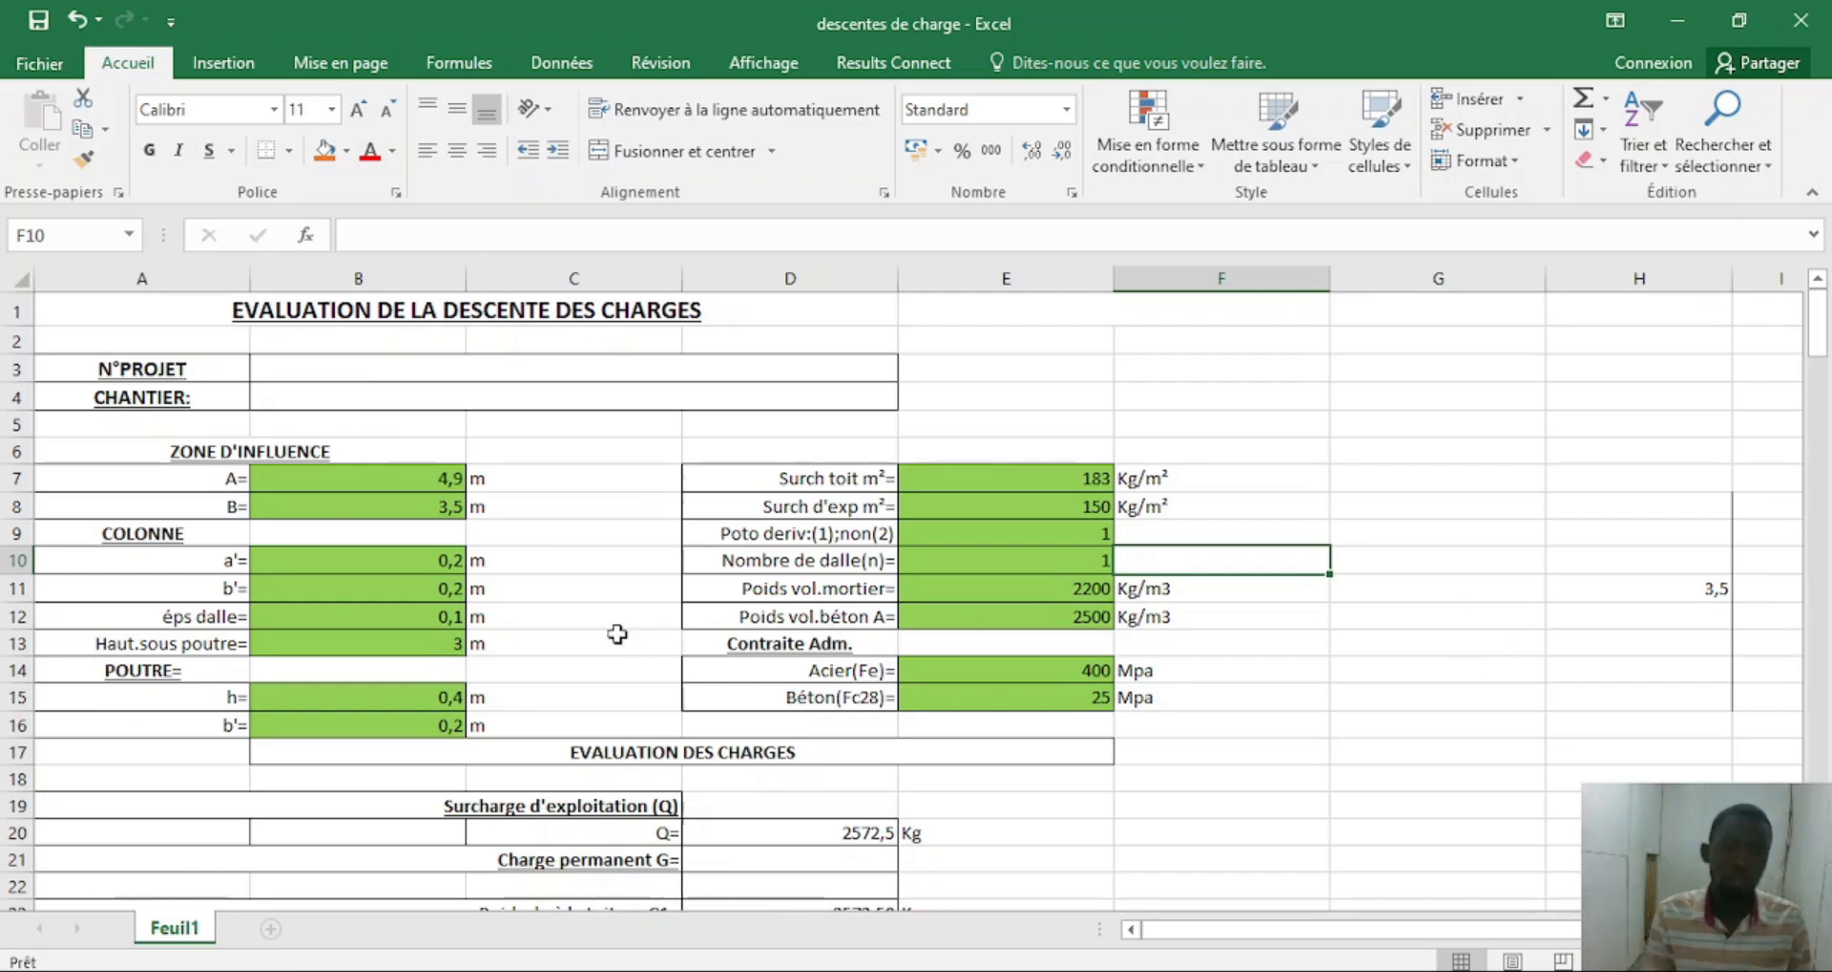
Open the formula for Poids propre de la dalle and examine the influence zone, slab thickness and concrete weight cells it references.
scroll(626, 671, down, 2)
scroll(626, 671, down, 3)
scroll(1084, 543, up, 4)
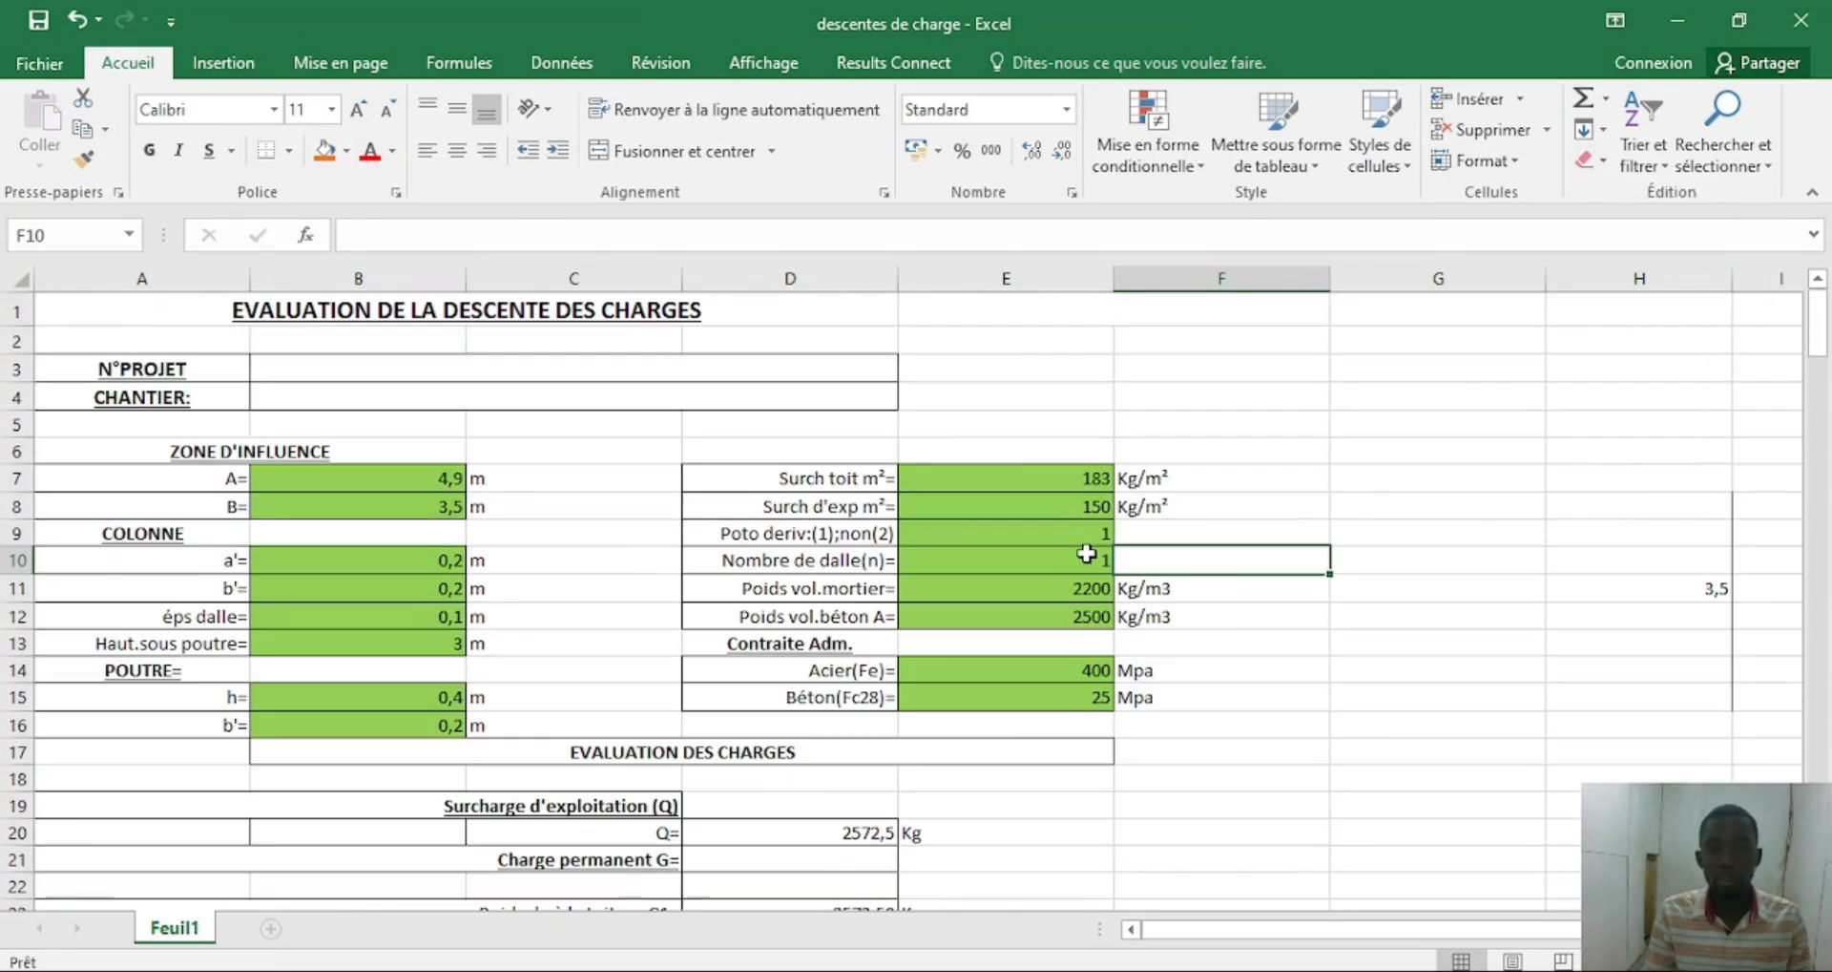
scroll(899, 625, down, 3)
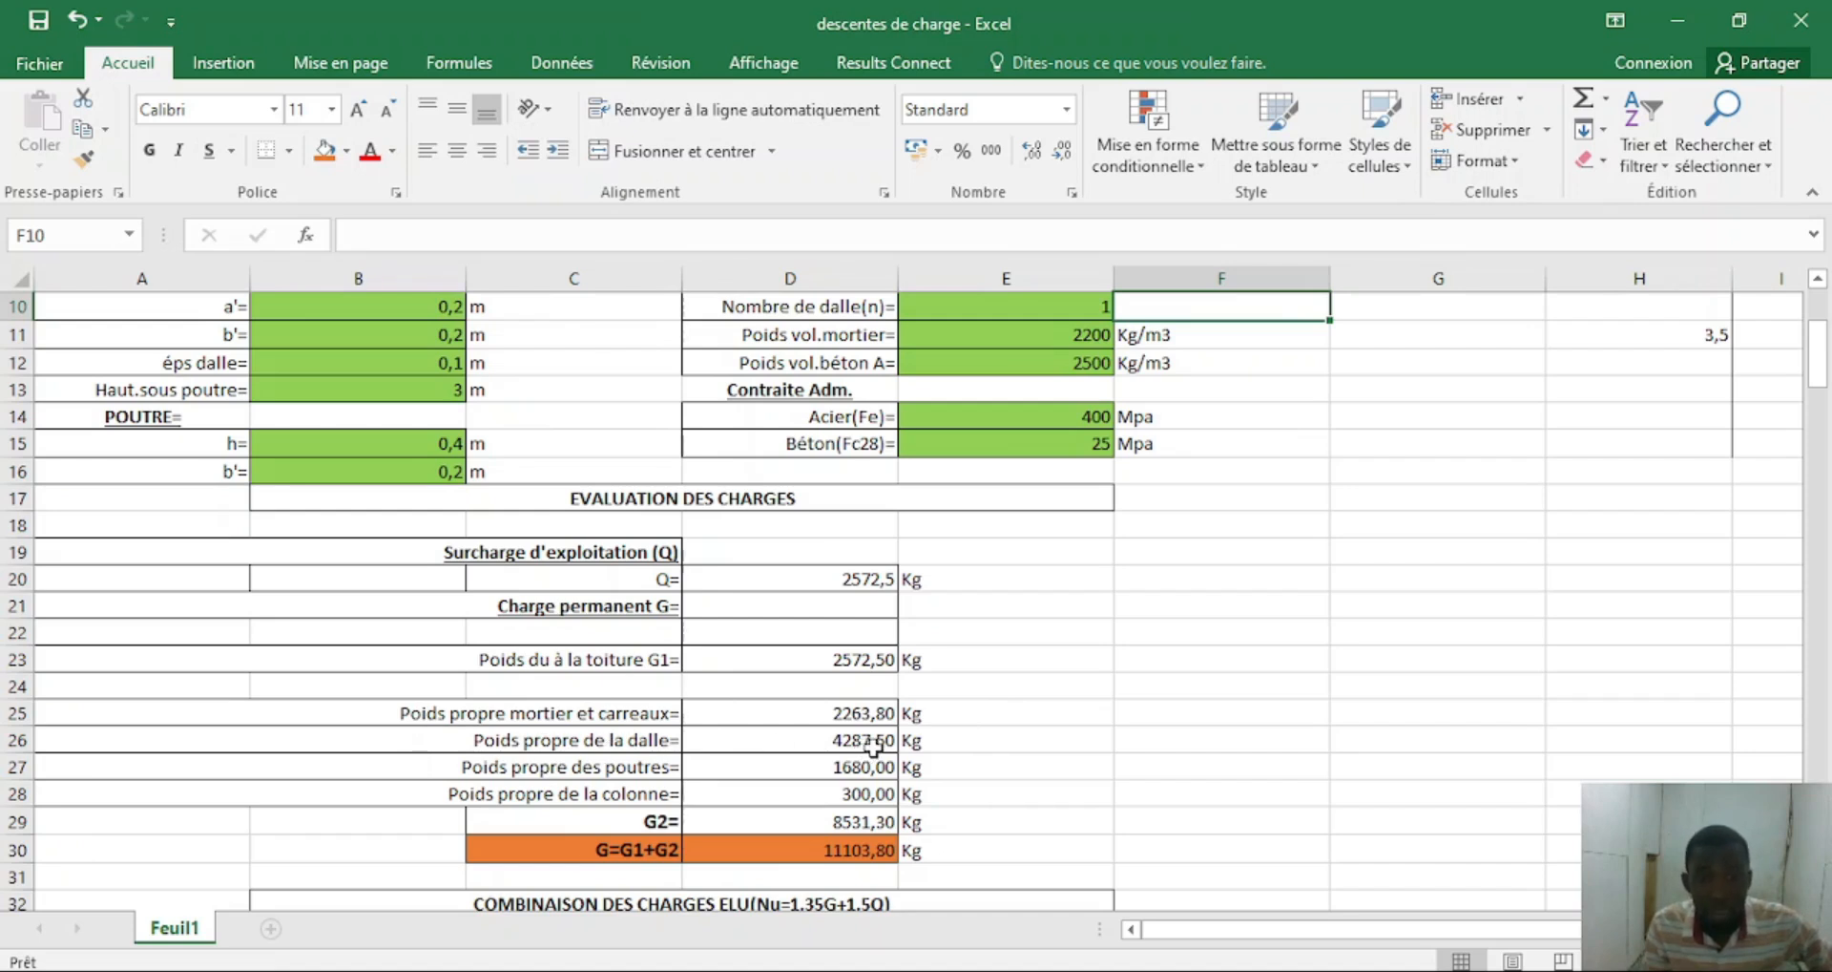
double_click(837, 740)
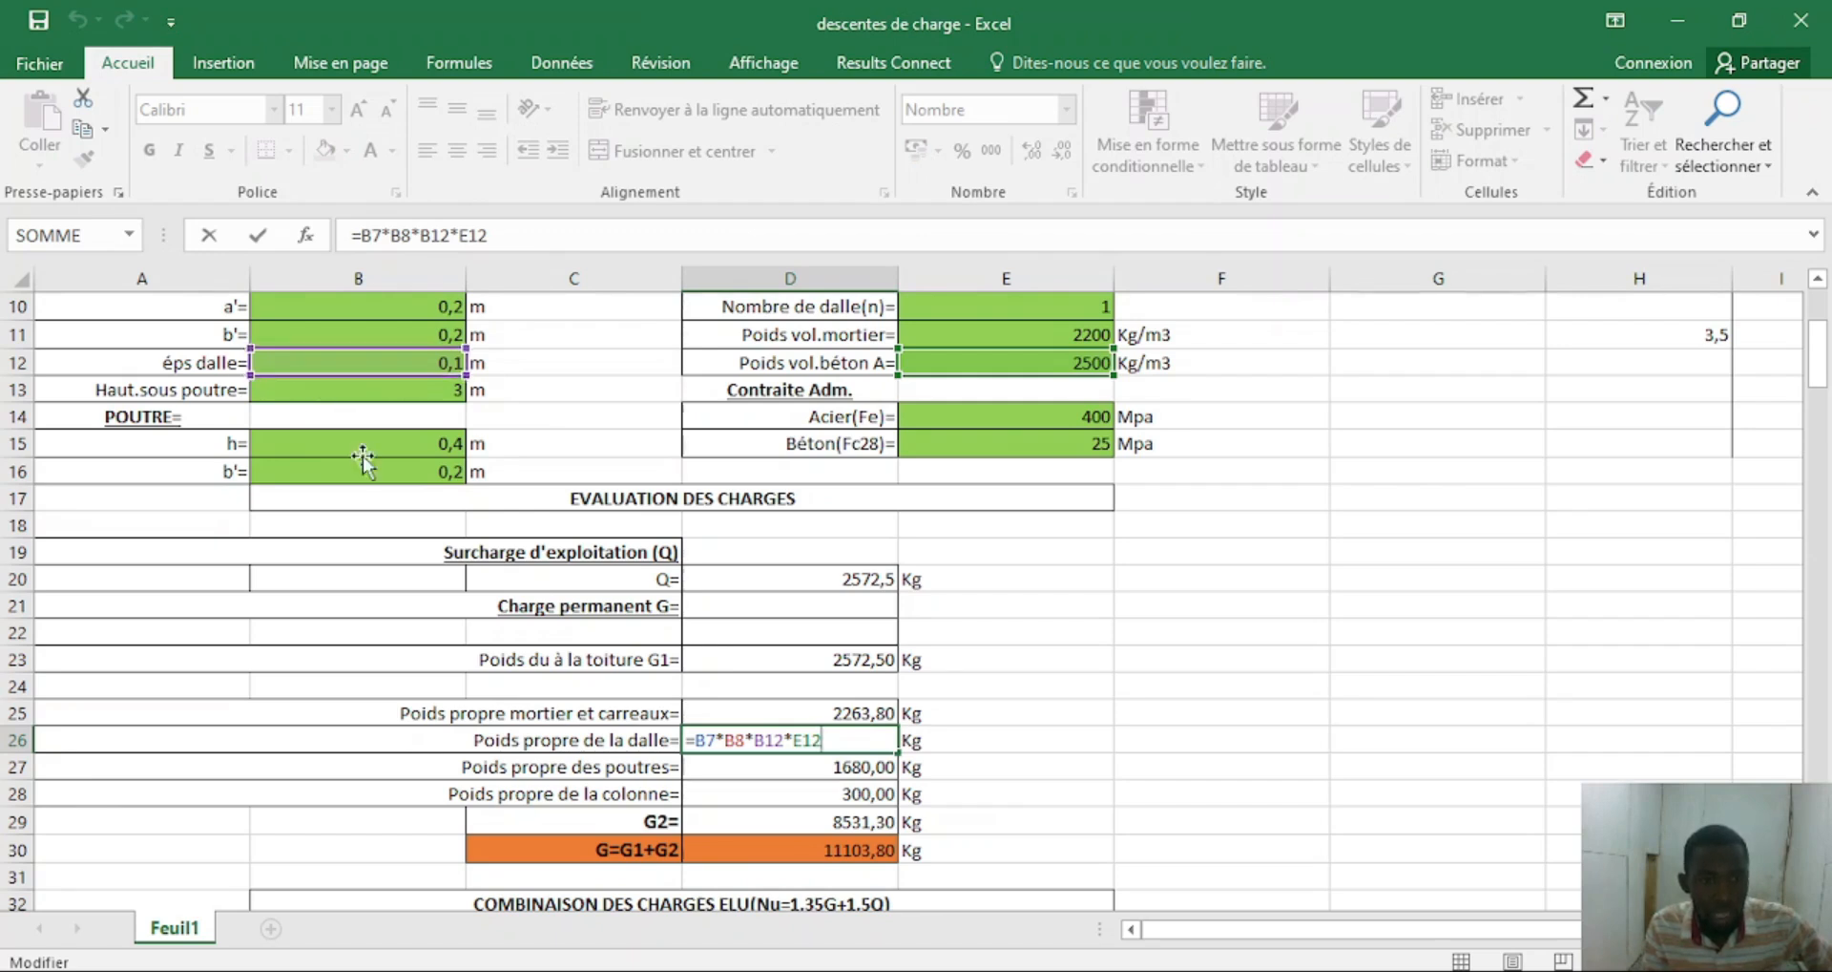
scroll(363, 457, up, 2)
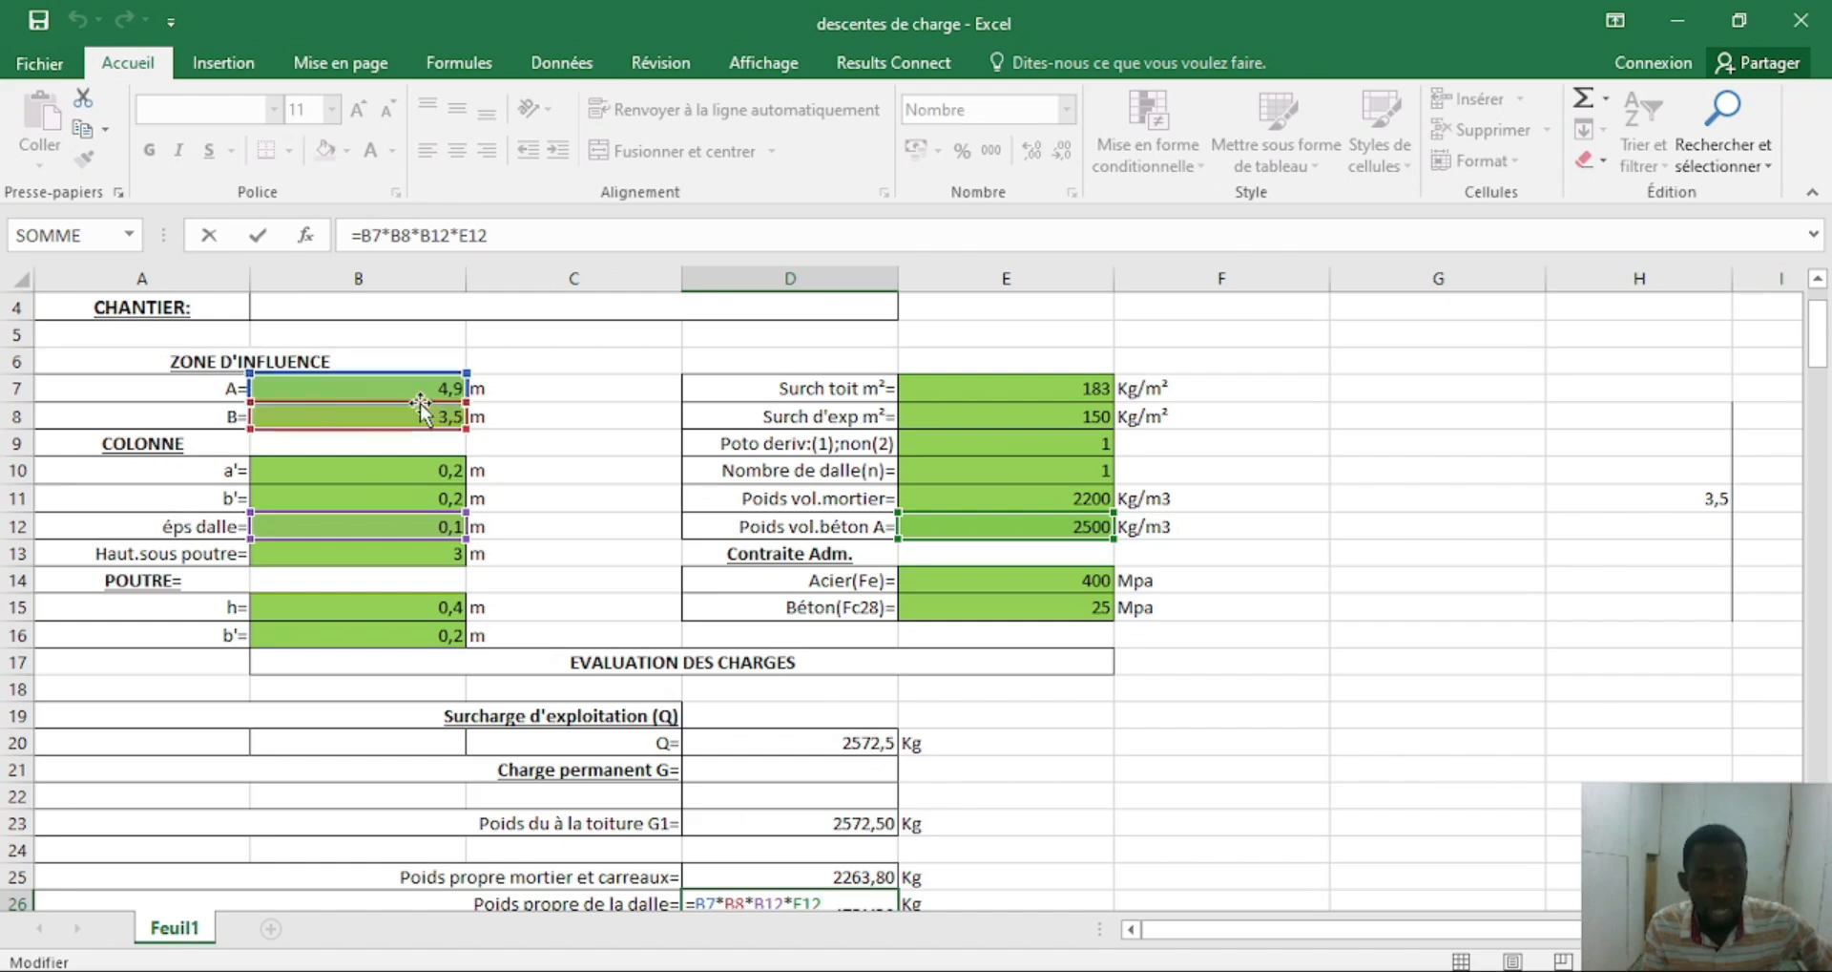
scroll(398, 401, down, 2)
scroll(398, 401, up, 2)
scroll(376, 507, down, 1)
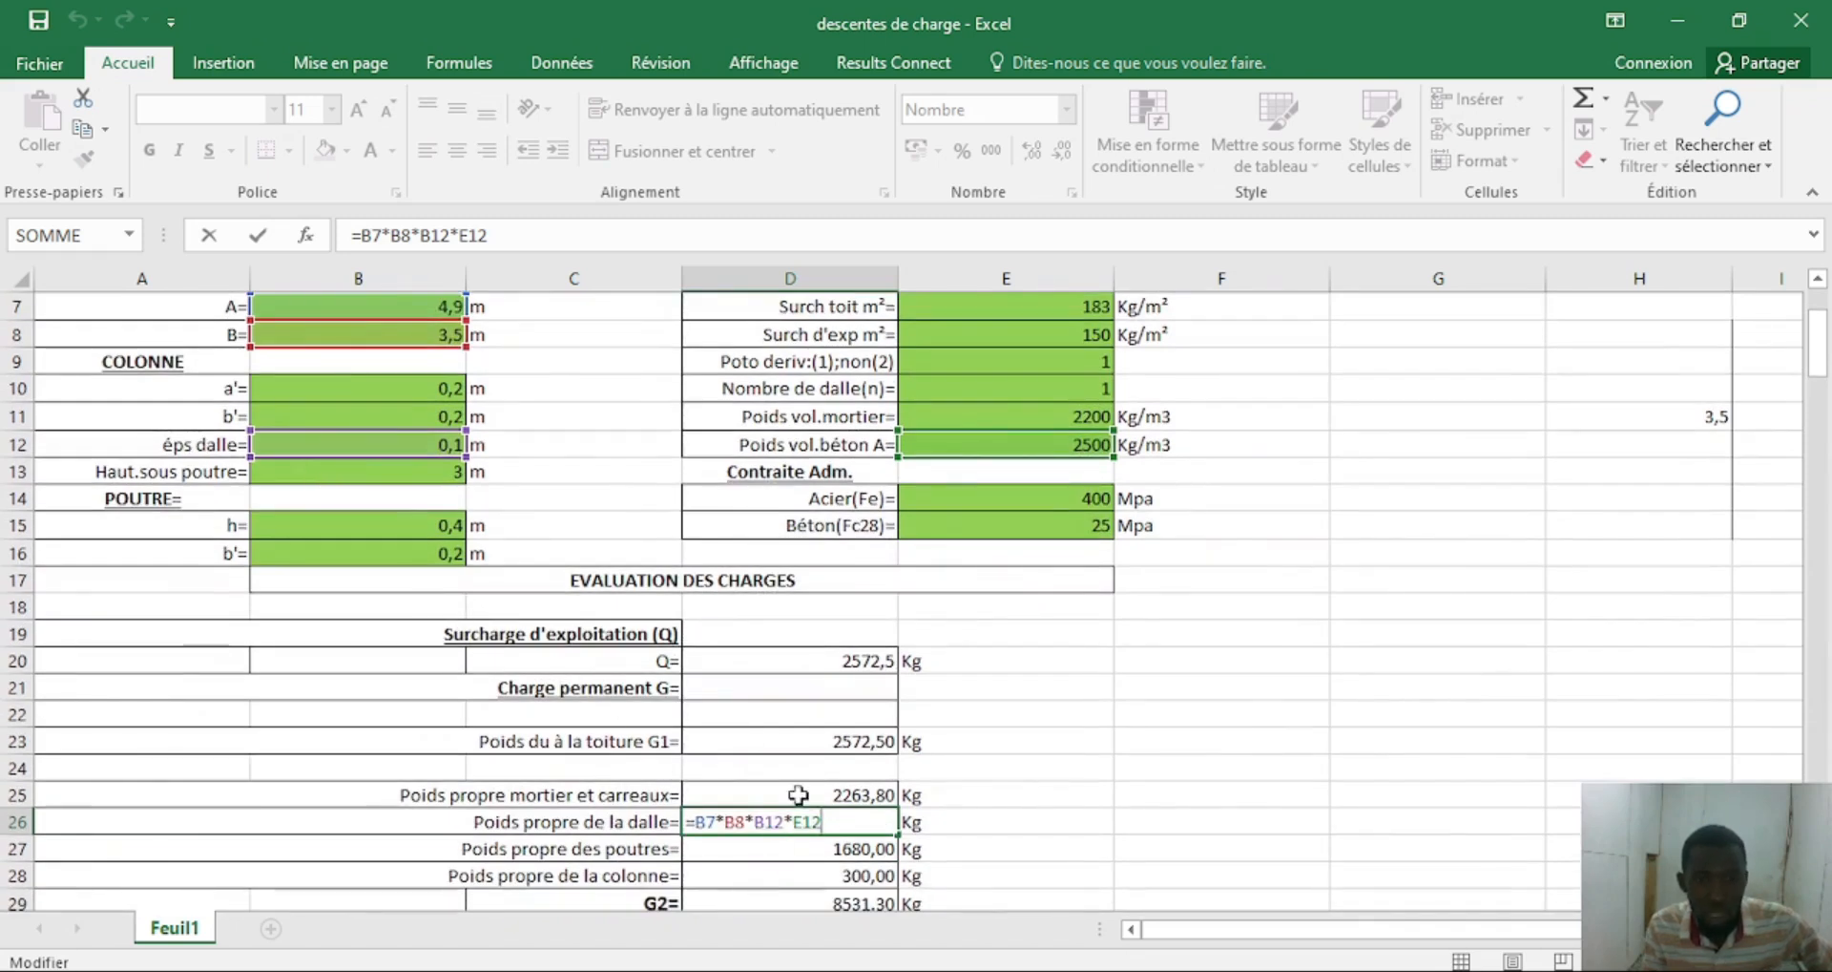
scroll(801, 820, up, 2)
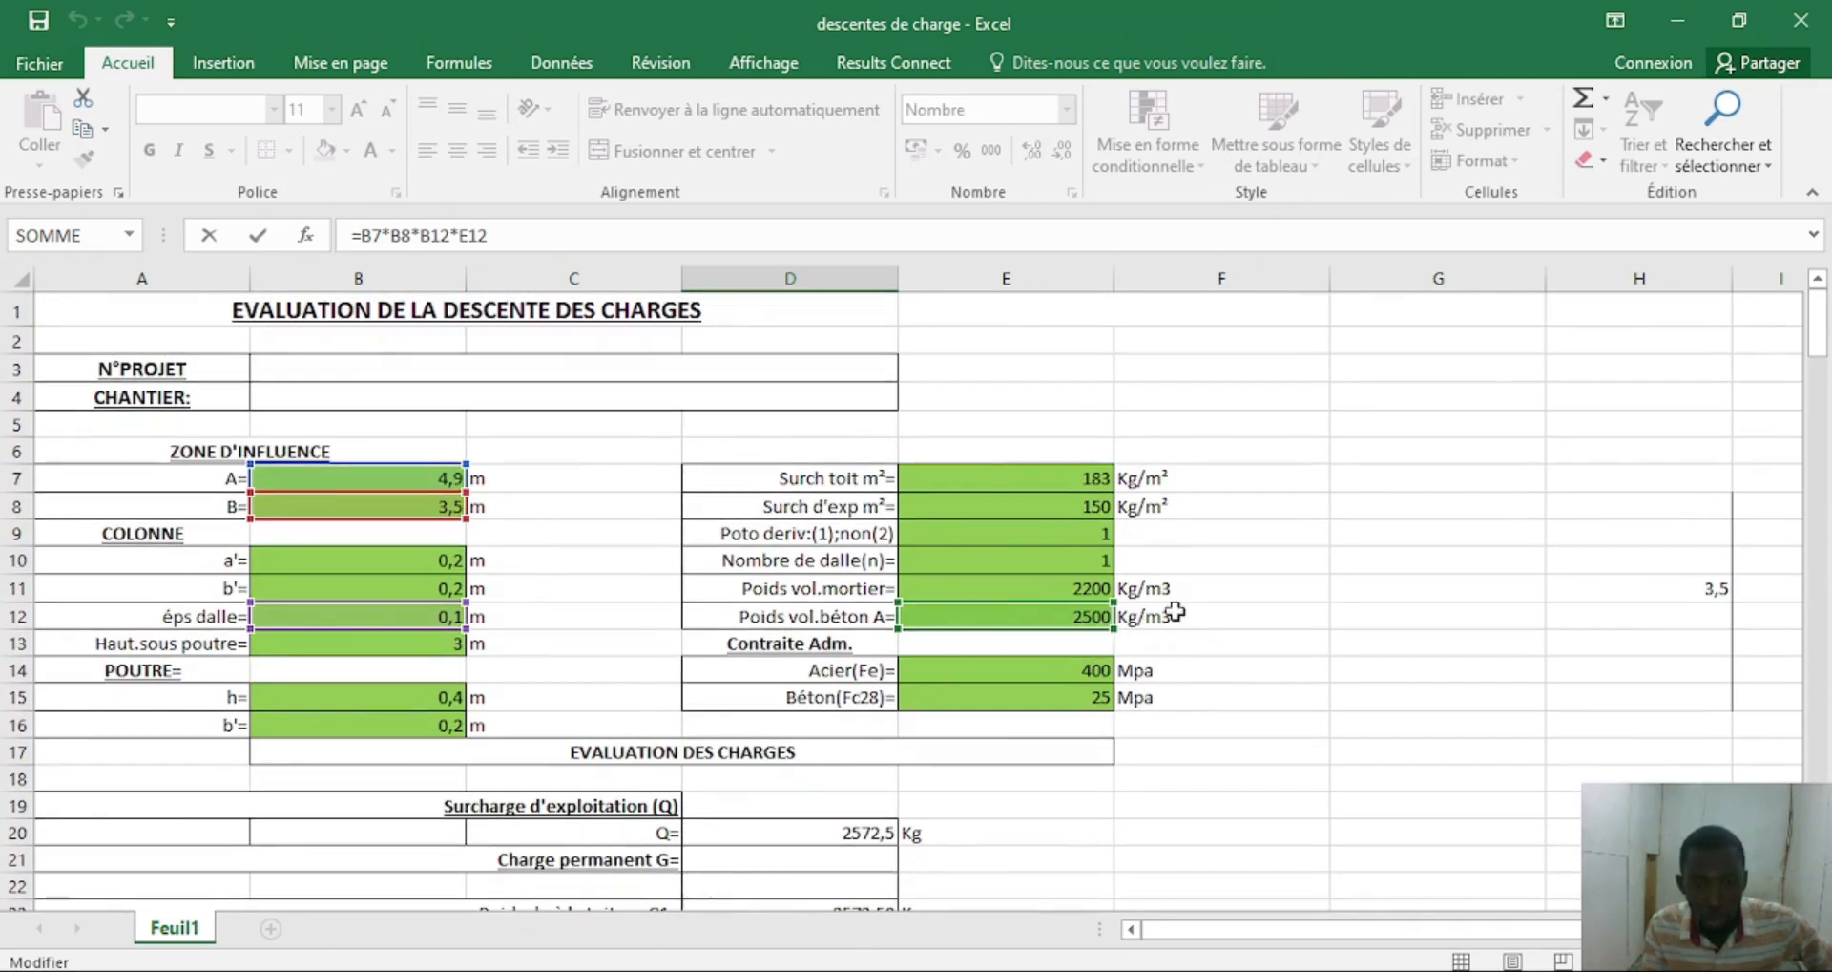
Cancel editing of the slab self-weight formula and review the permanent load rows through G=G1+G2 and the ELU combination.
scroll(1175, 613, down, 2)
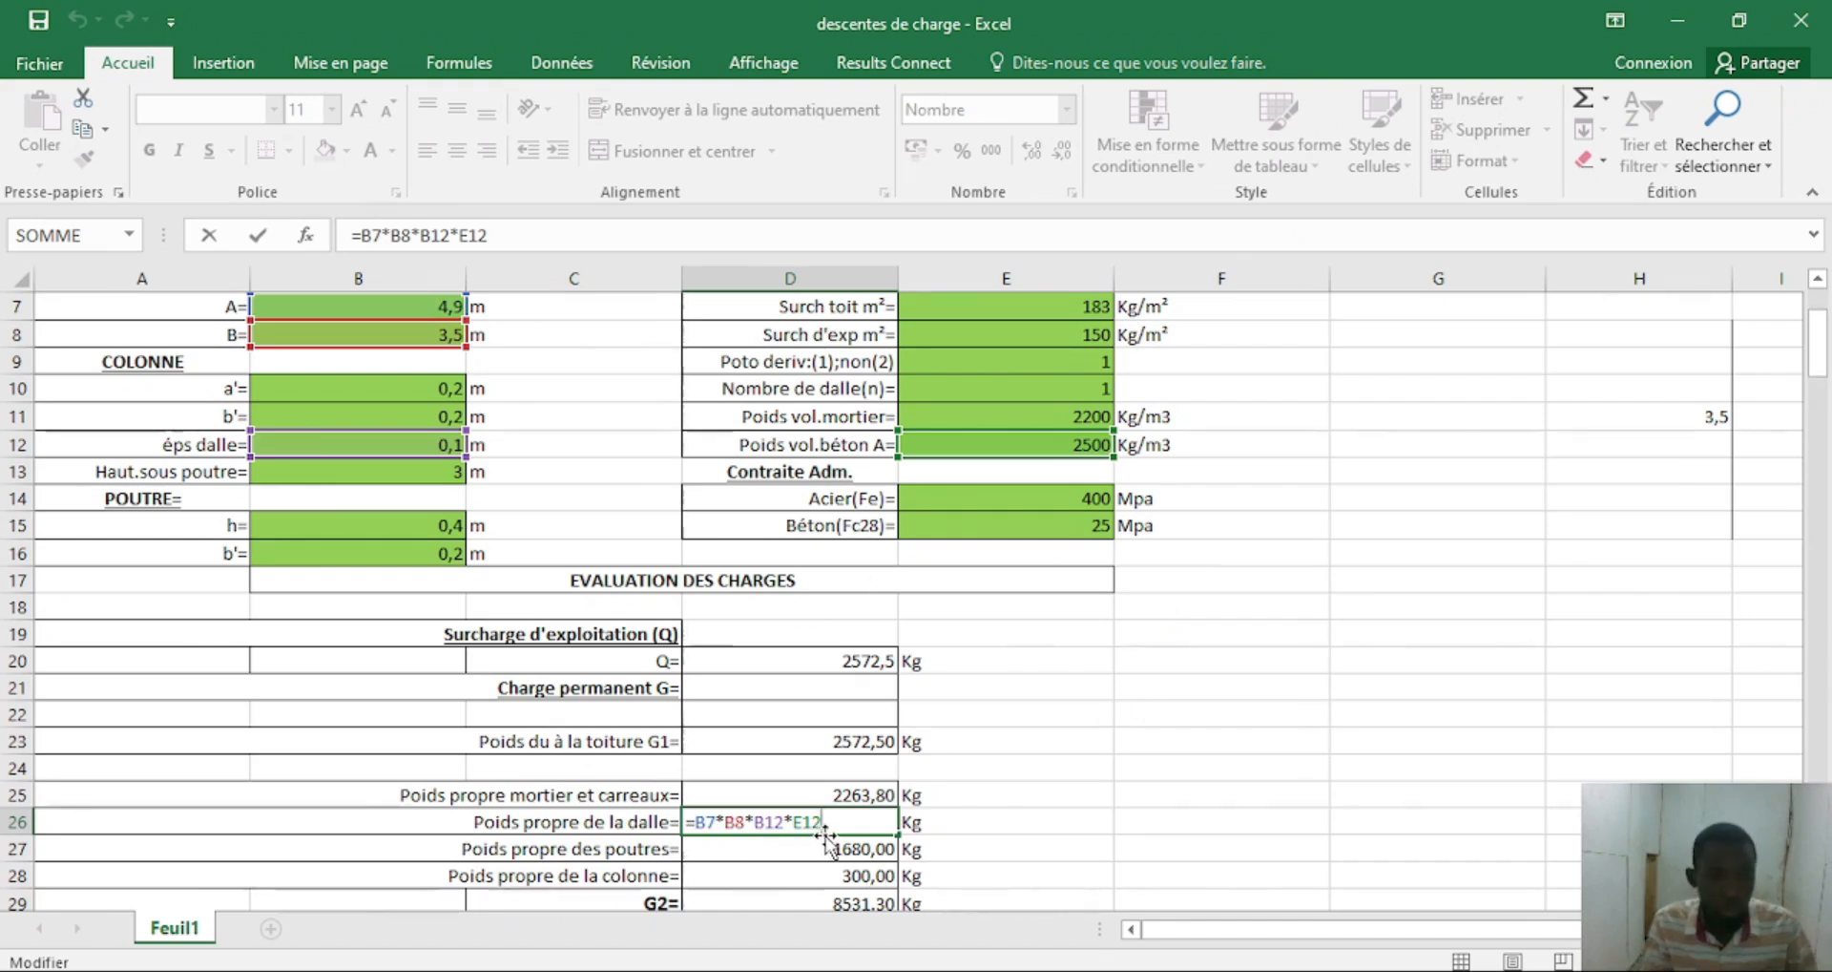
key(Escape)
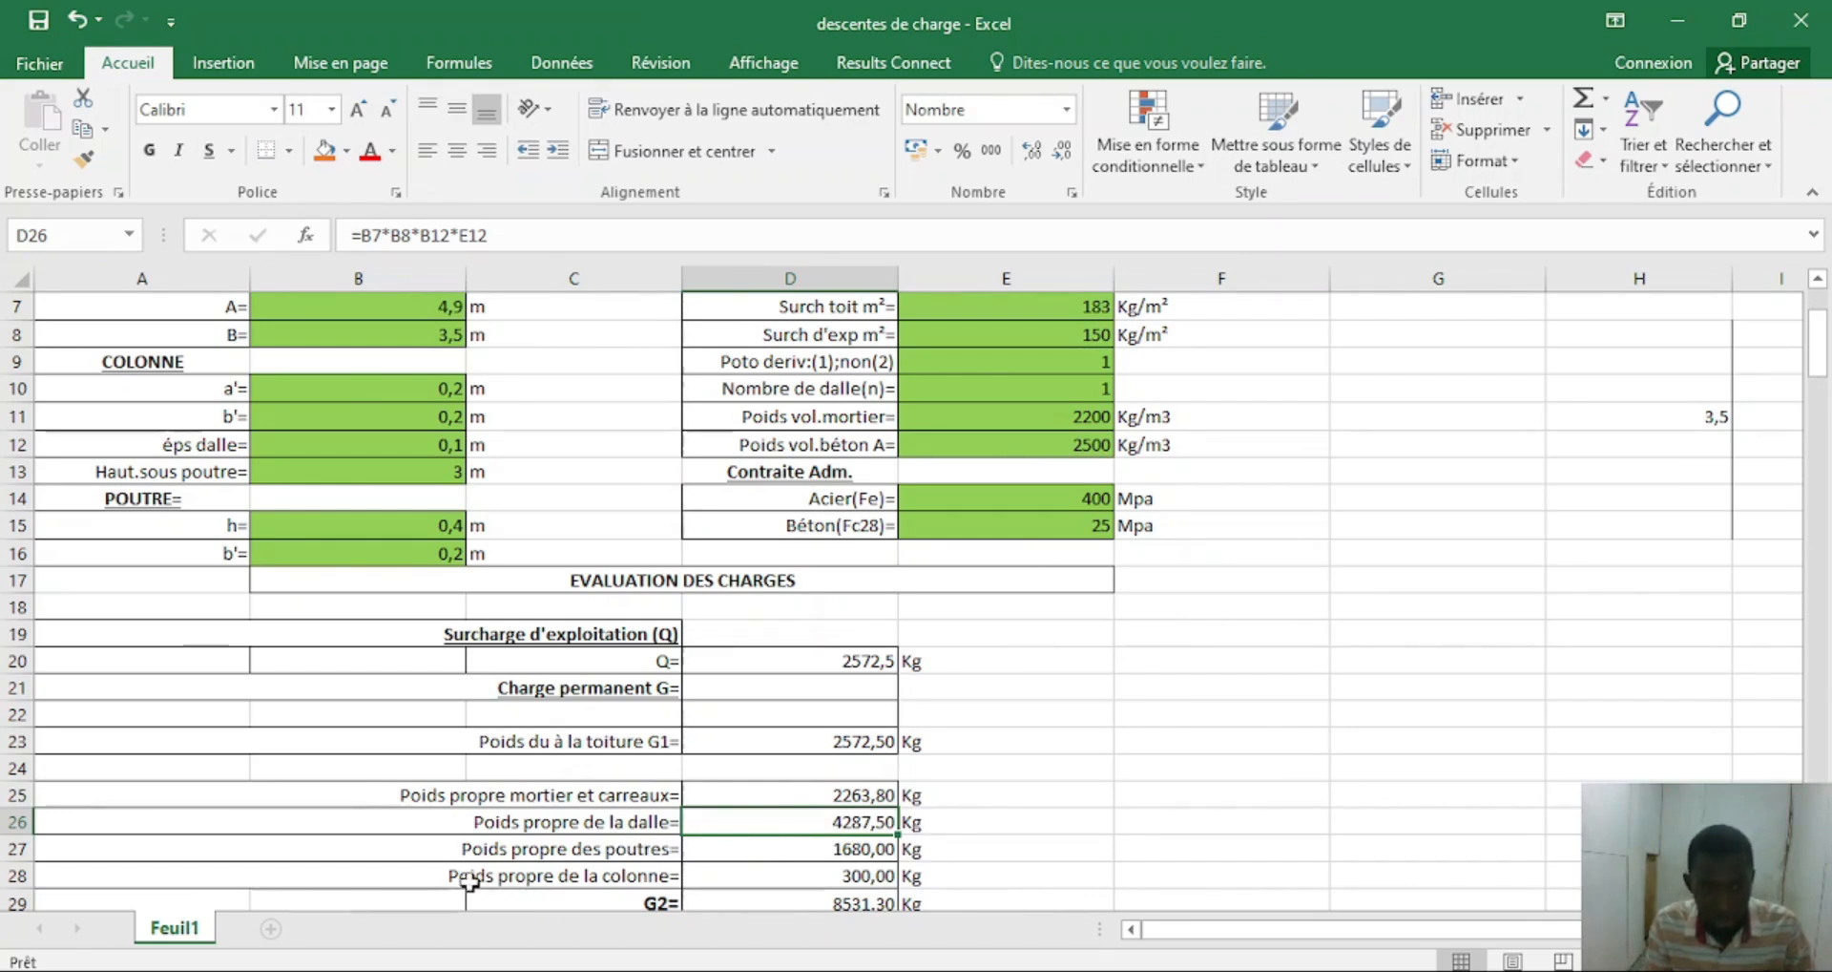
scroll(485, 875, down, 1)
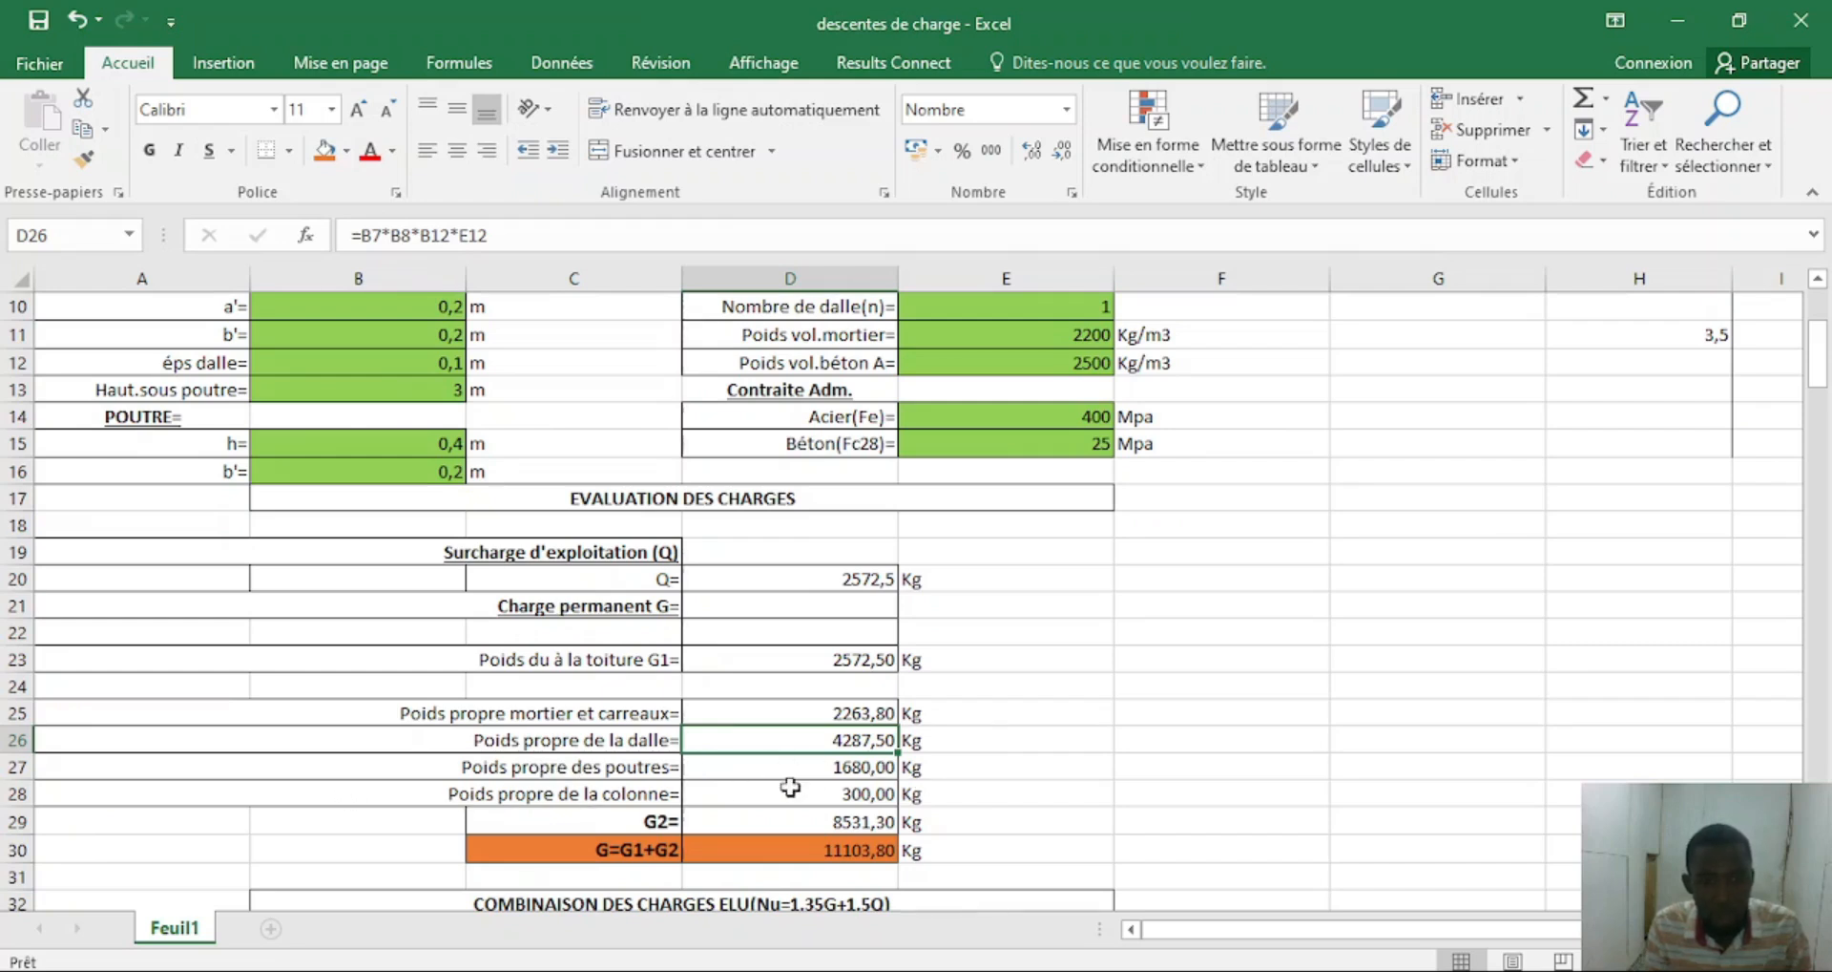
scroll(696, 800, down, 3)
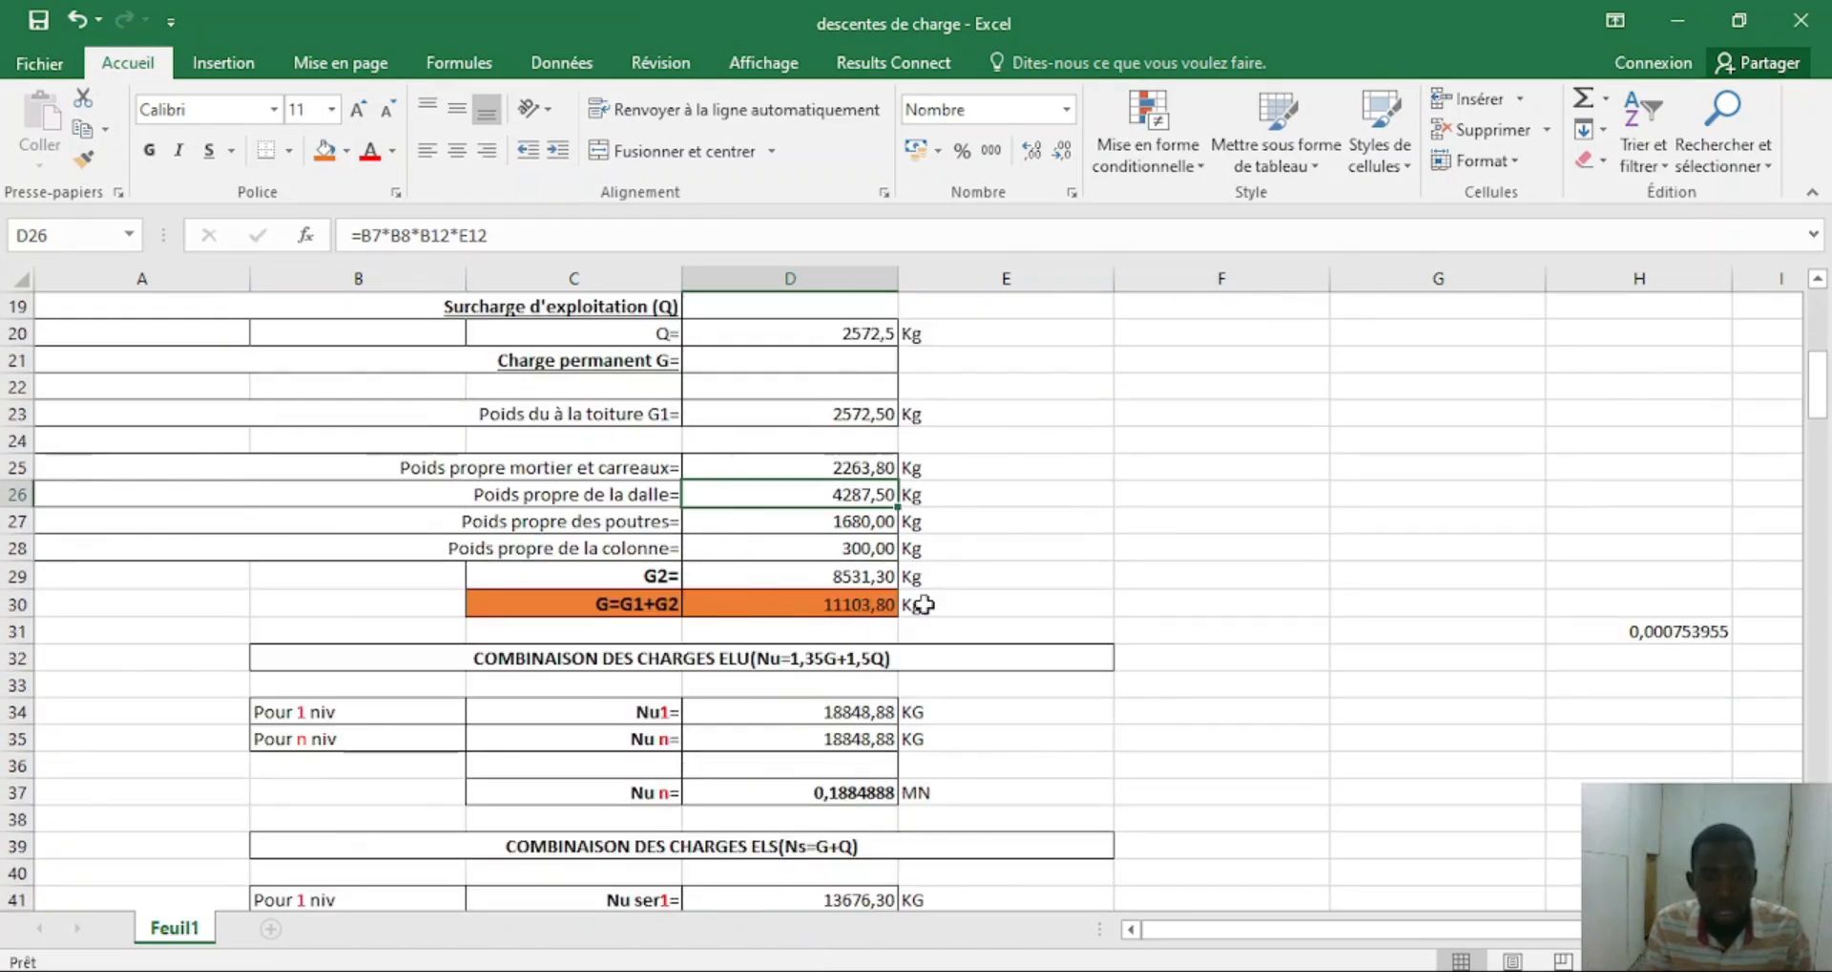
scroll(777, 637, up, 2)
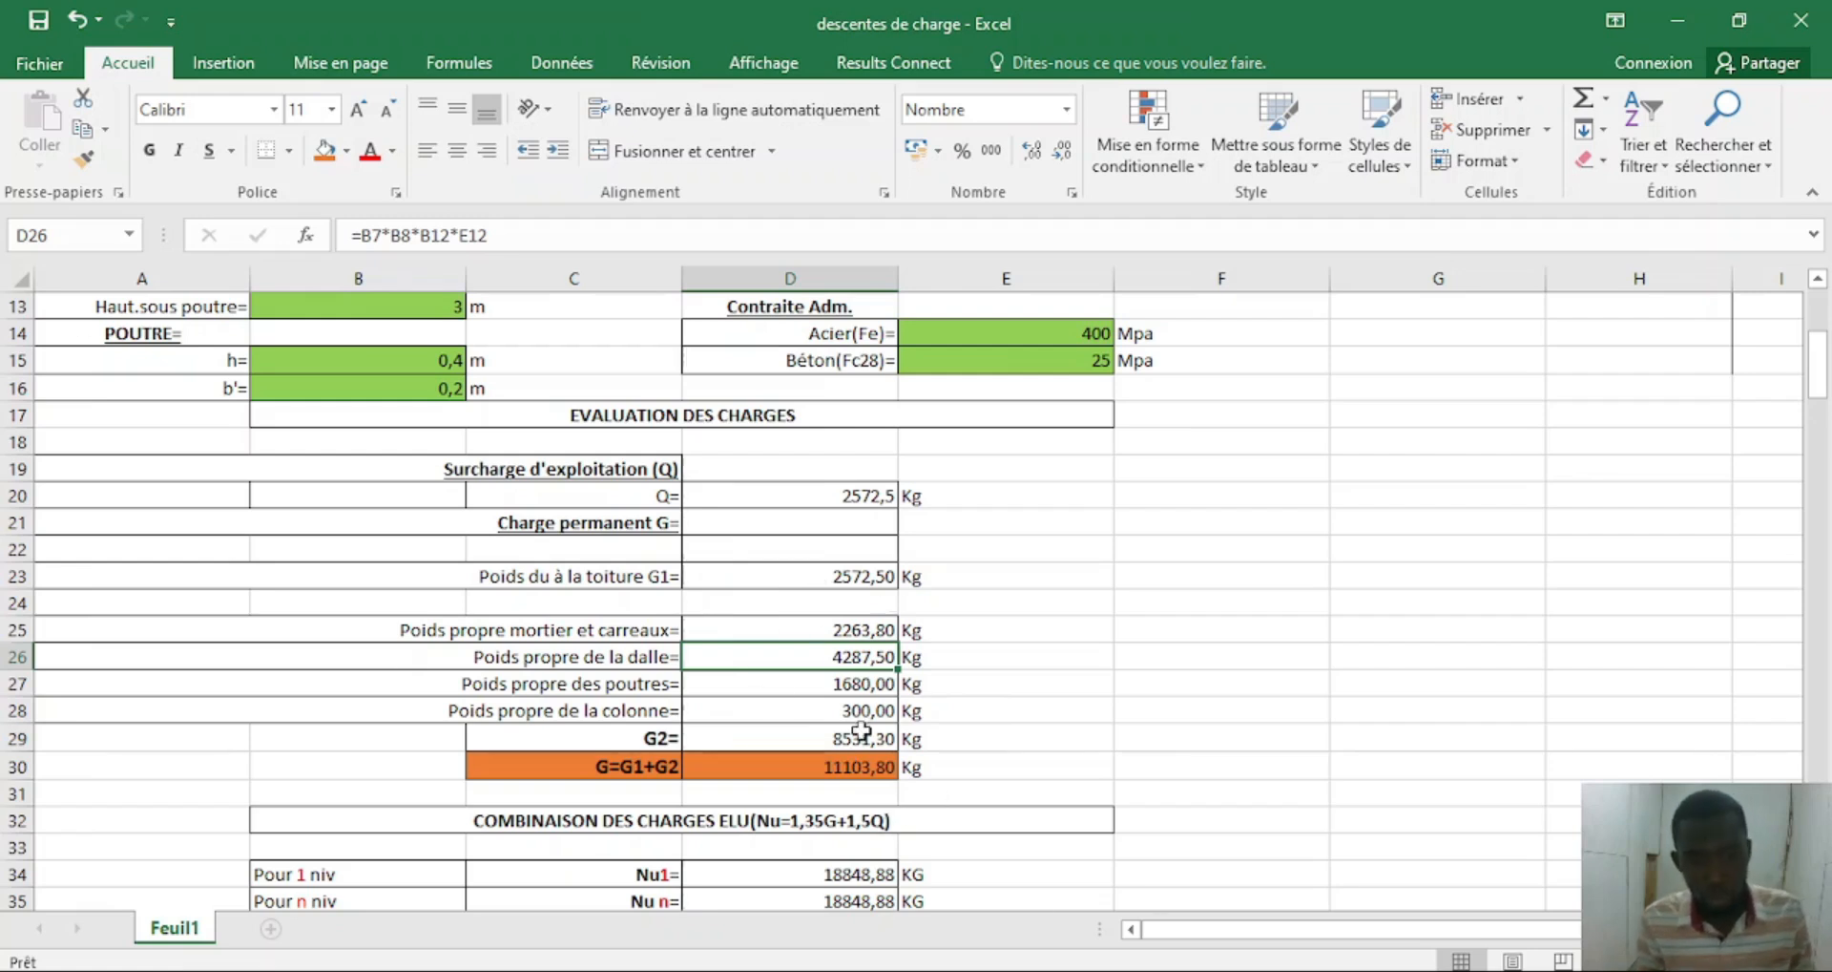
scroll(724, 798, down, 1)
scroll(744, 768, up, 3)
scroll(725, 773, down, 2)
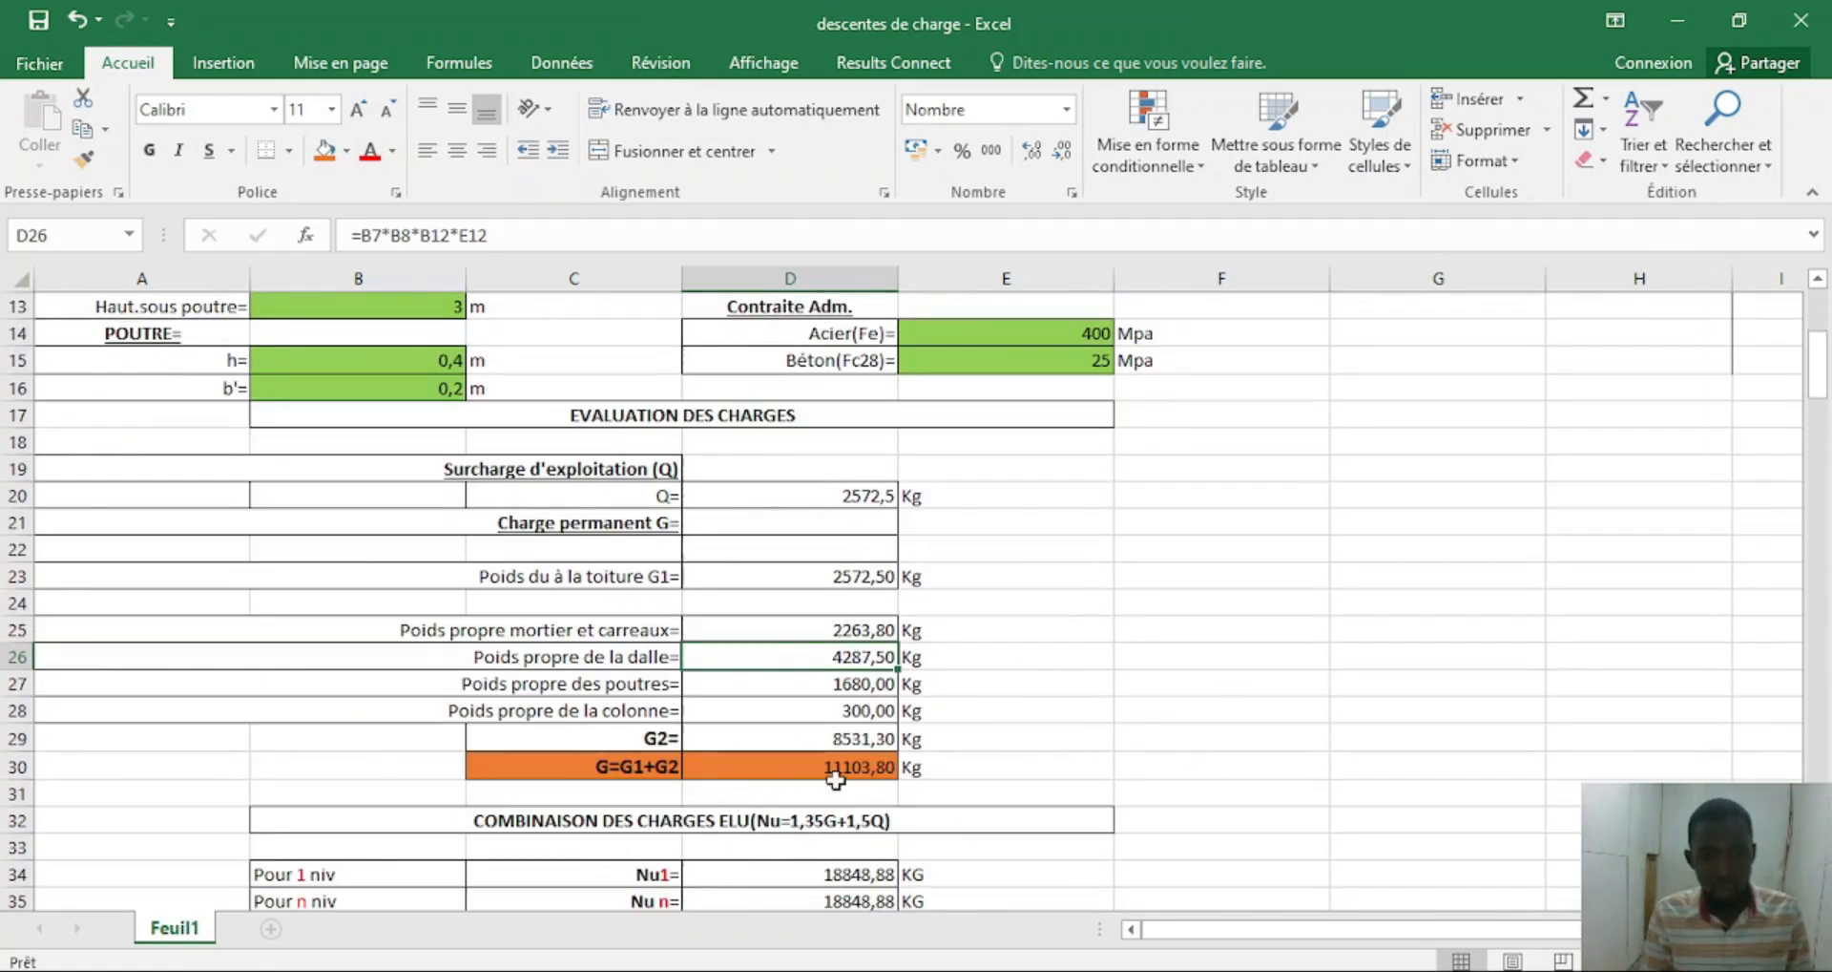
Compare the dimension, surcharge and material inputs with the self-weight rows, the G total and the Nu results.
scroll(695, 741, up, 4)
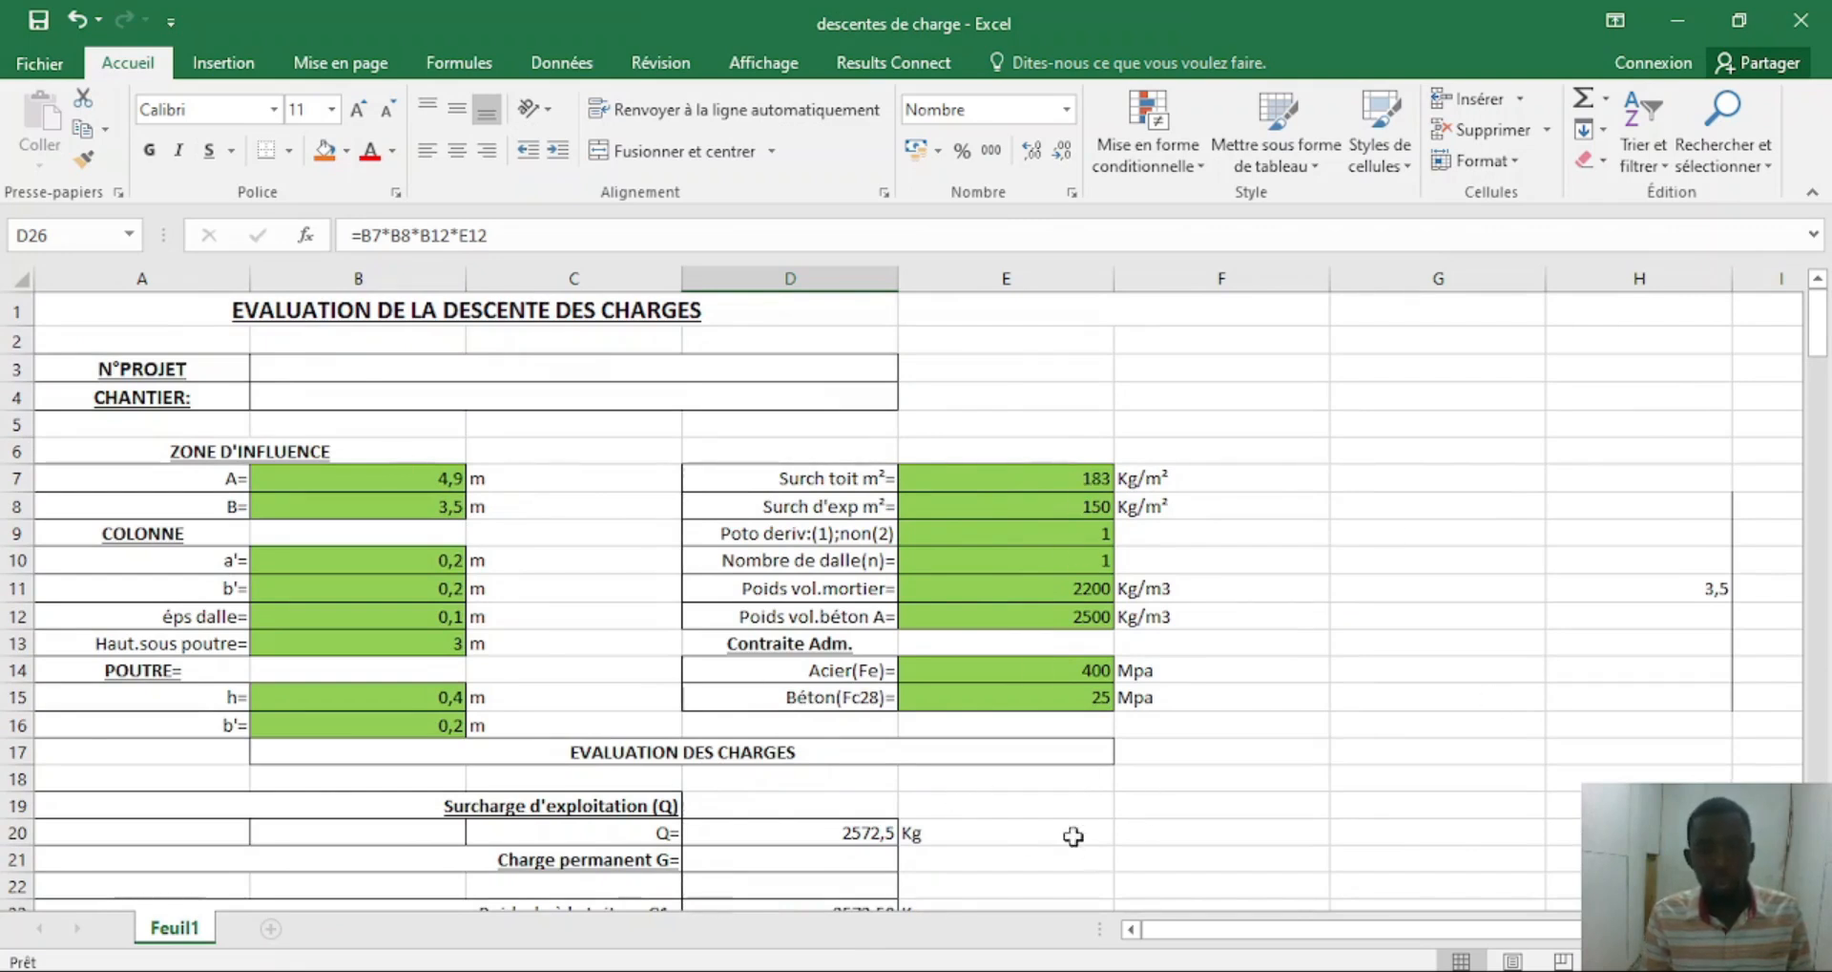
scroll(1031, 778, down, 2)
scroll(893, 778, down, 1)
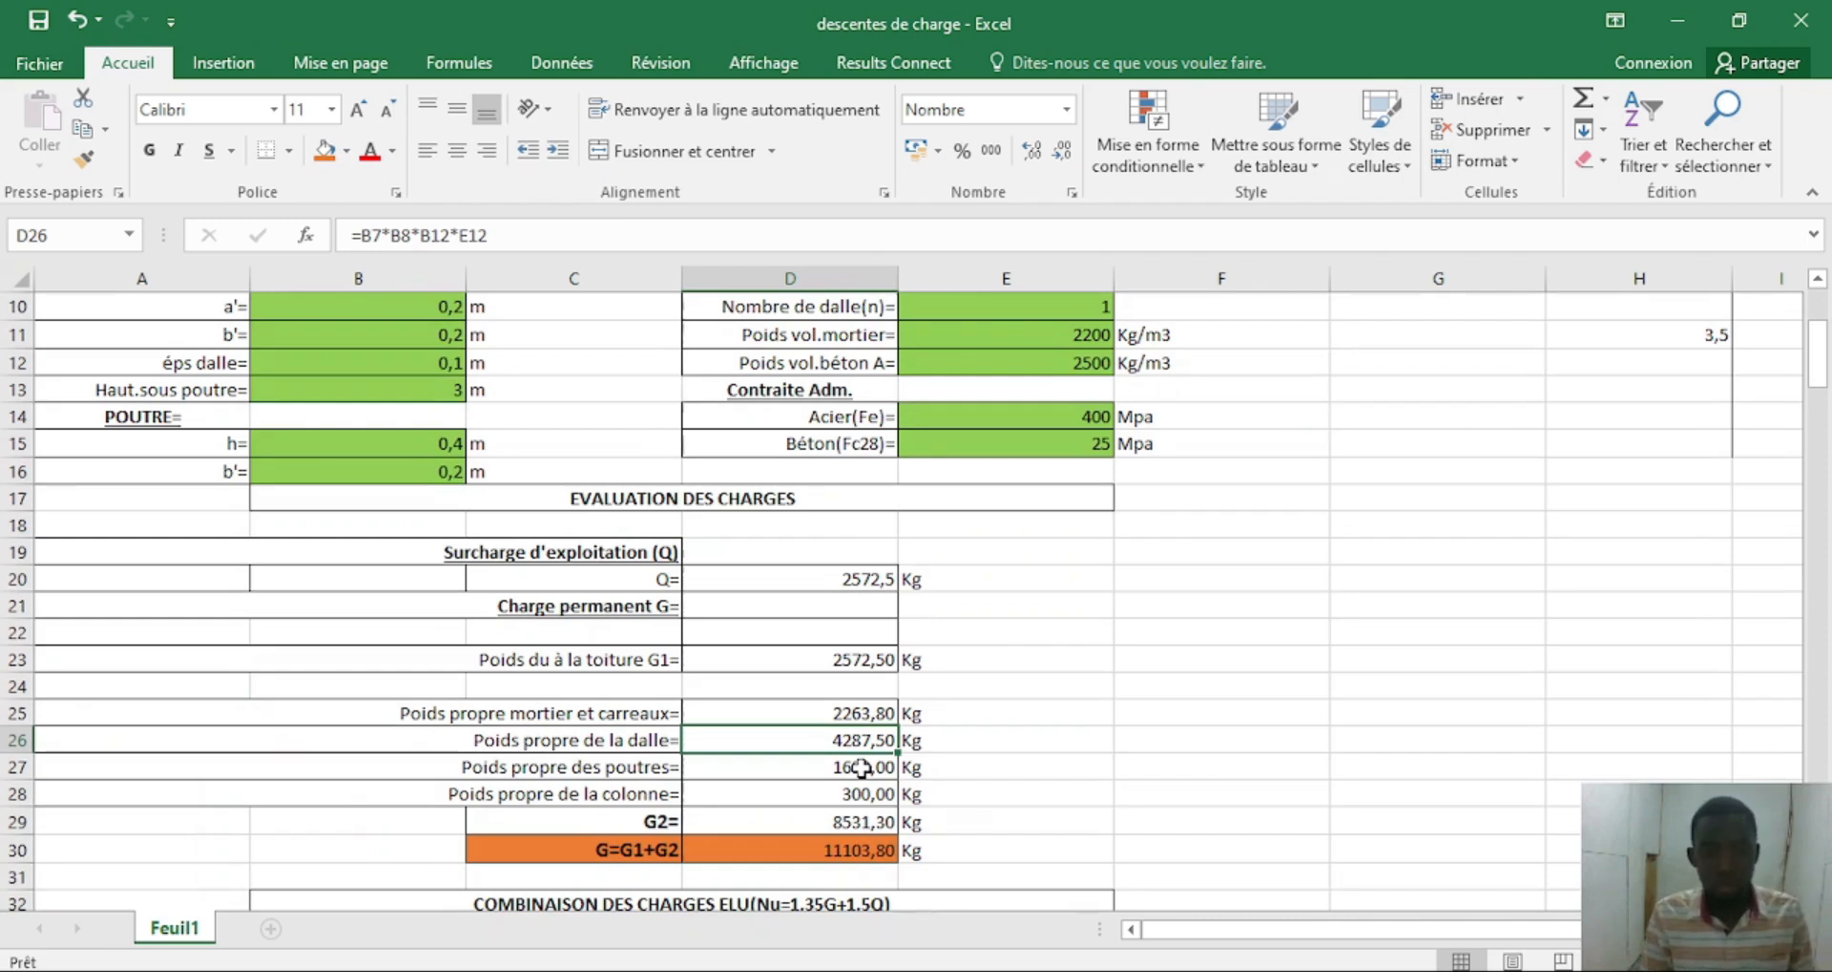
scroll(758, 763, down, 2)
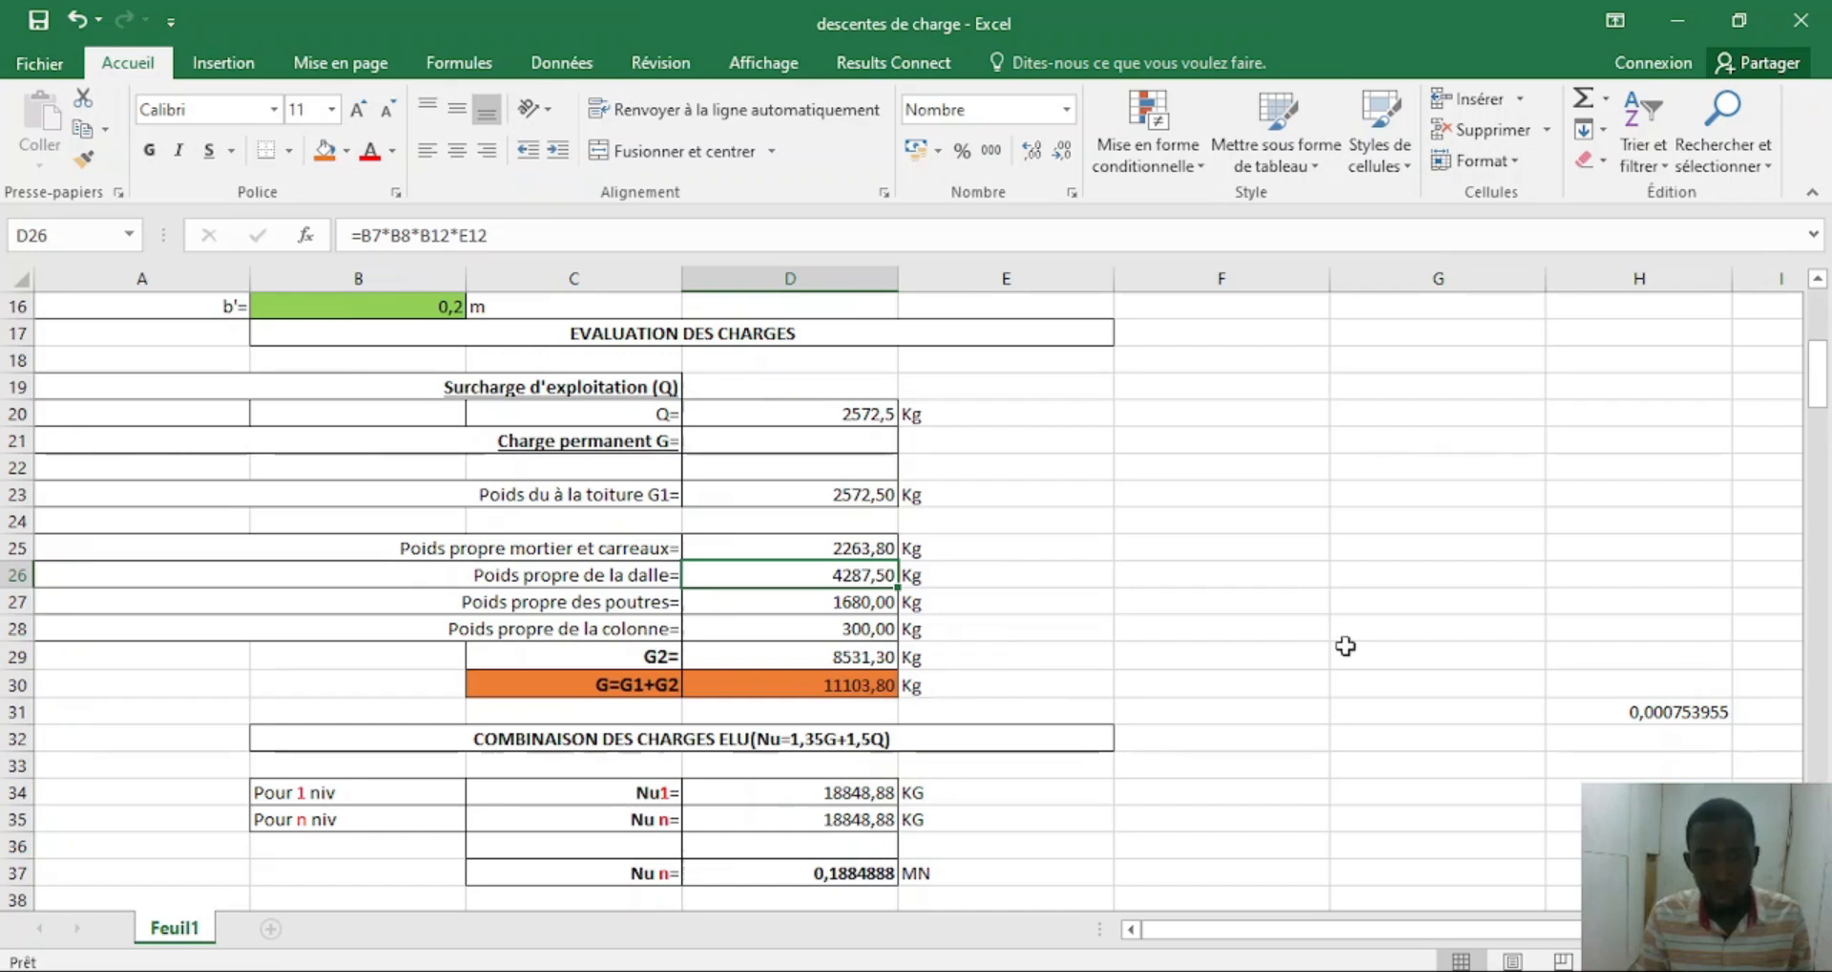
scroll(1346, 646, up, 5)
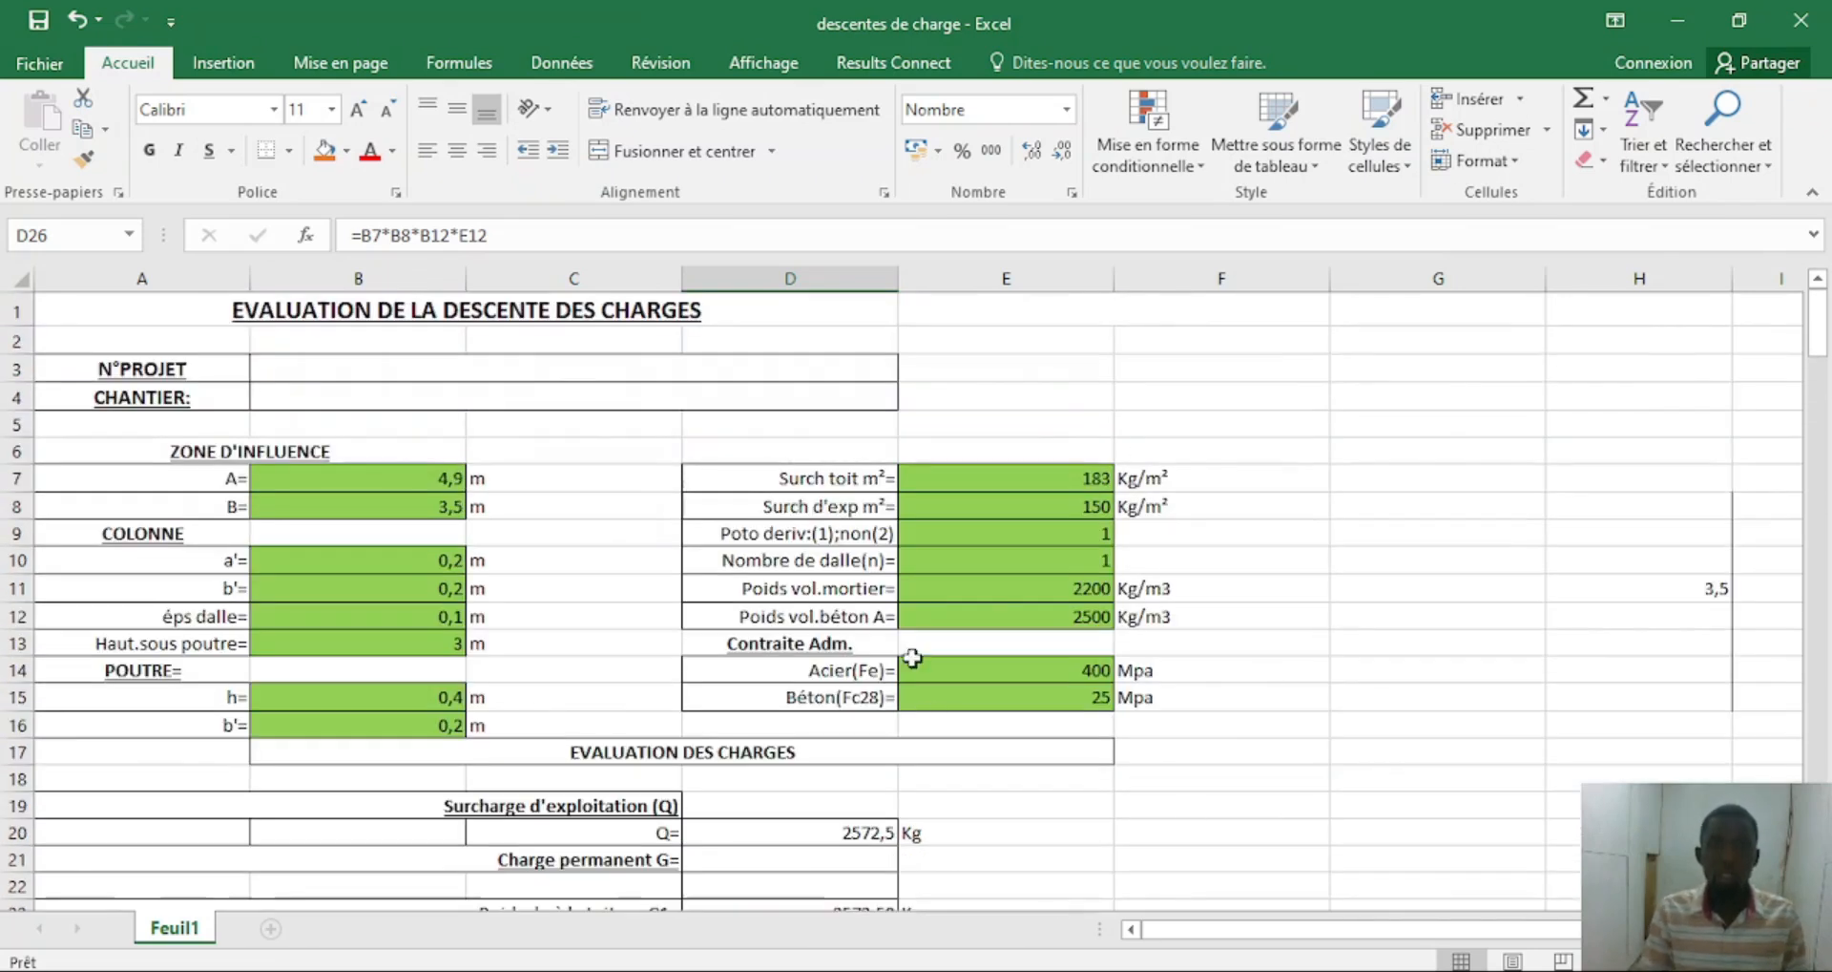
scroll(1155, 576, down, 1)
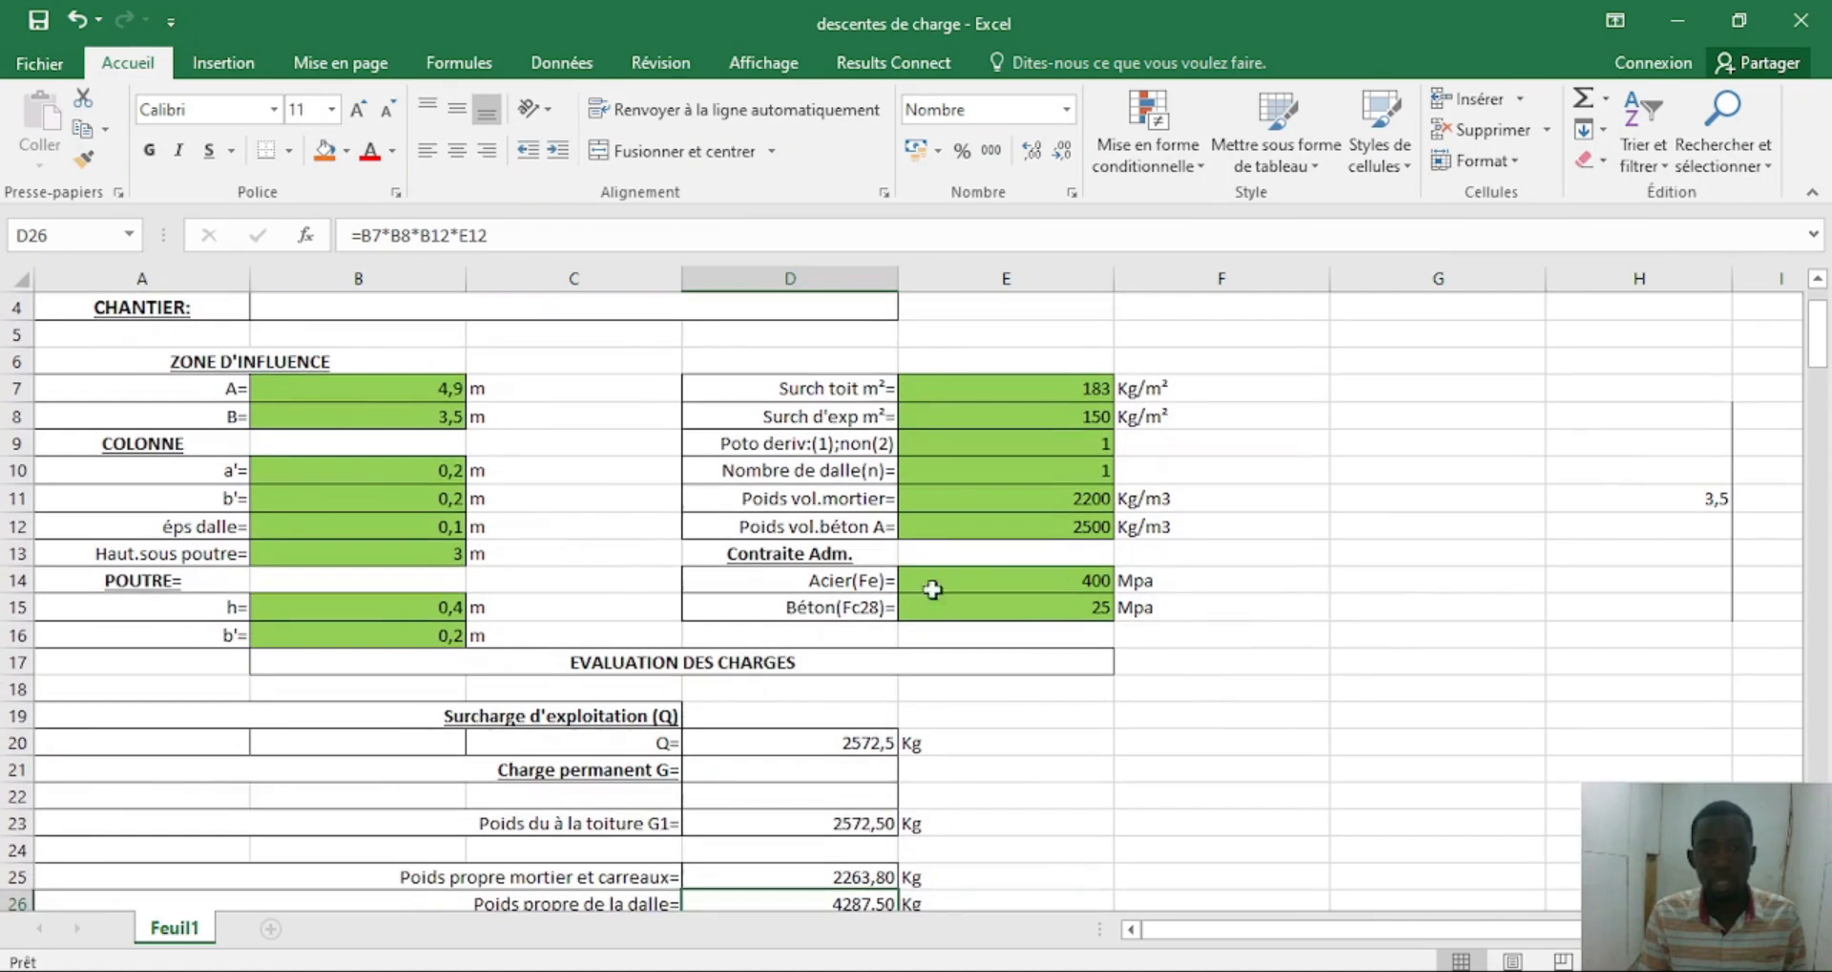